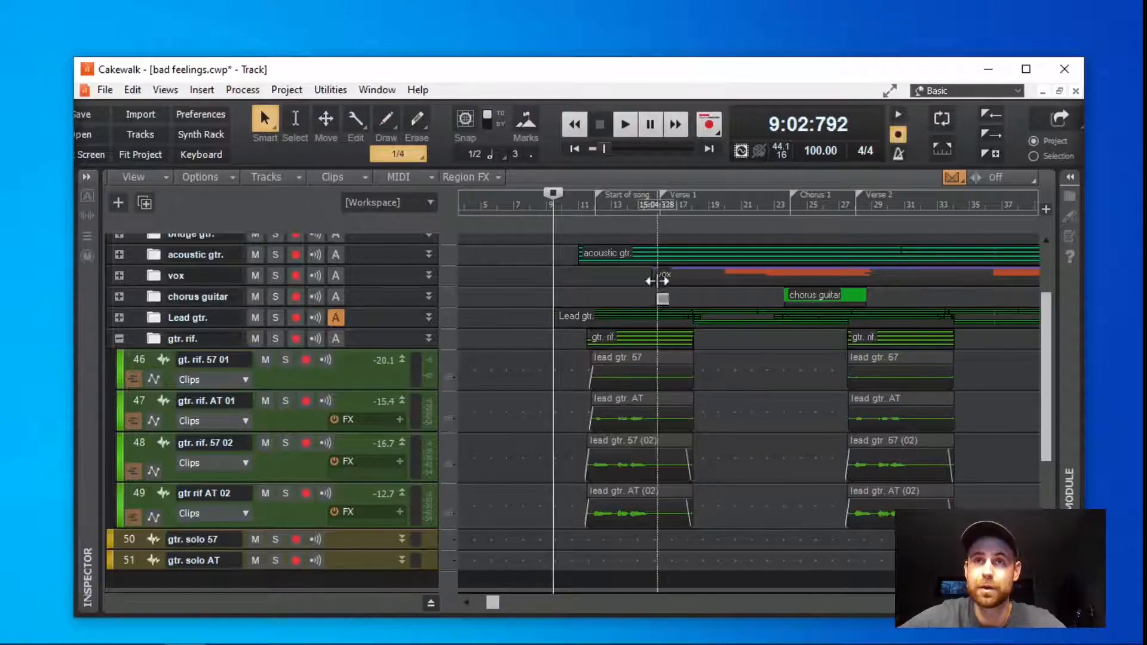
Place the playhead at 13:02:220 over the guitar riff clips and turn on snap to grid.
click(616, 223)
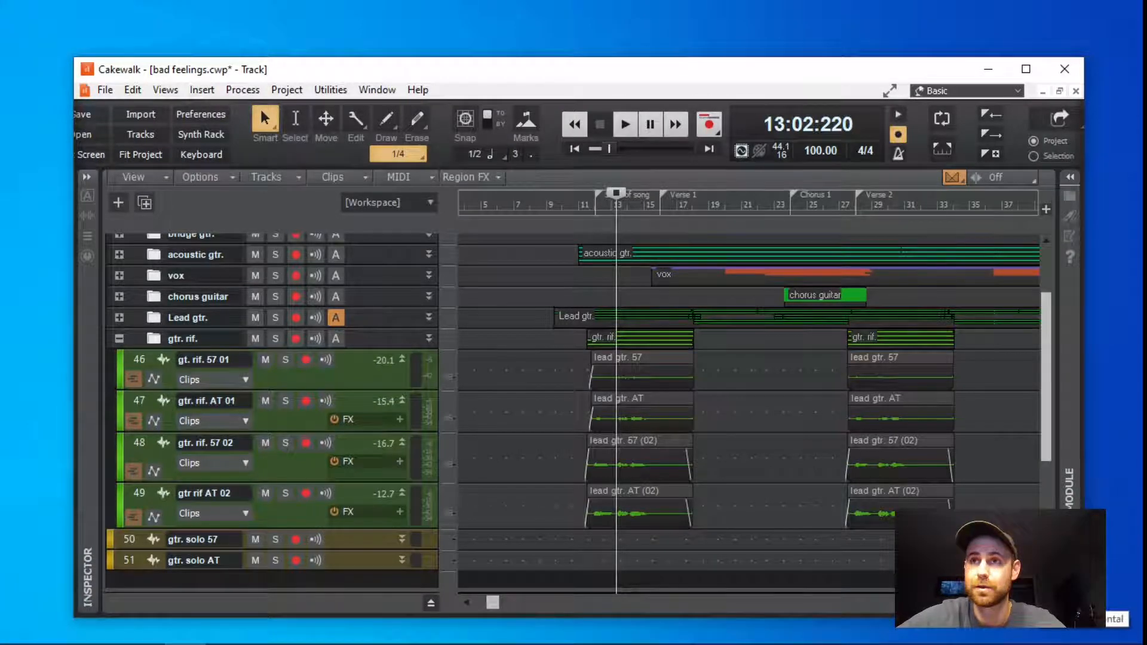
key(ctrl+Right)
key(ctrl+Right)
key(ctrl+Right)
key(ctrl+Right)
key(ctrl+Right)
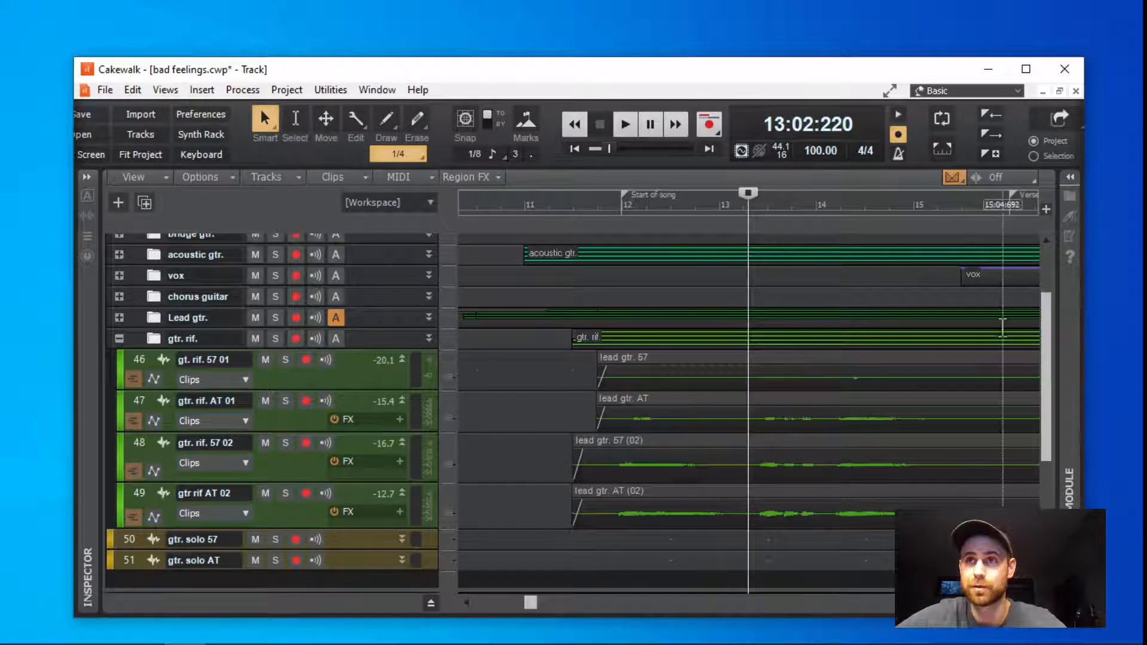
key(ctrl+Right)
key(ctrl+Right)
key(ctrl+Down)
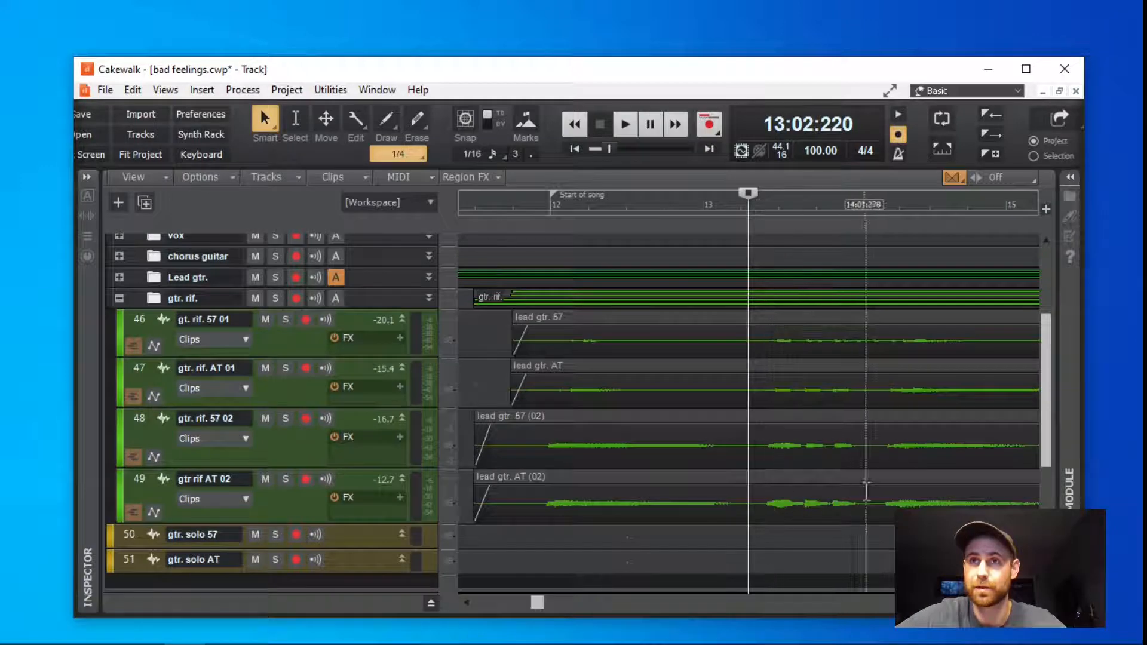
drag(534, 603, 541, 602)
key(n)
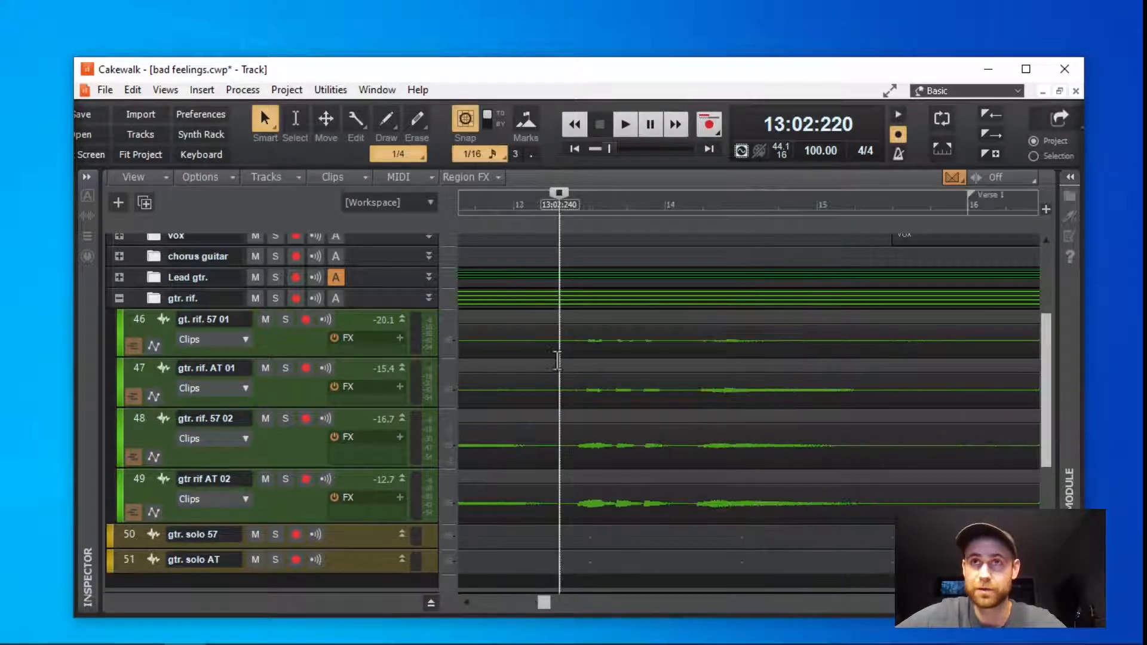
Try to move the lead gtr. AT clip on track 47 later along the snap grid, and undo the move.
click(560, 360)
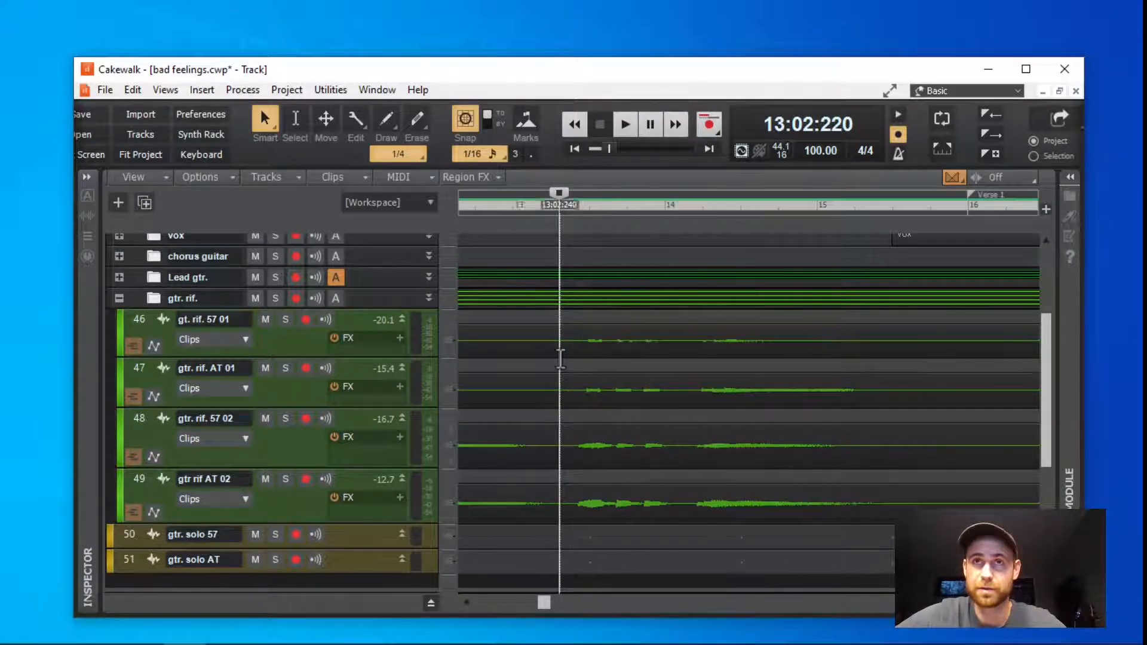
click(654, 359)
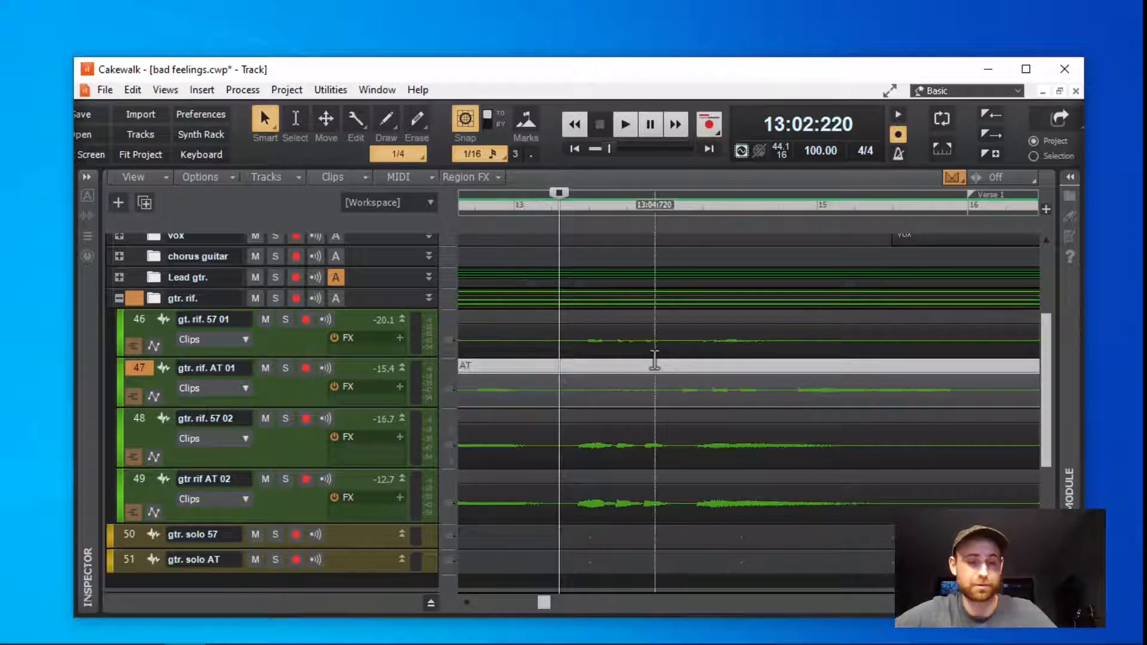
key(ctrl+z)
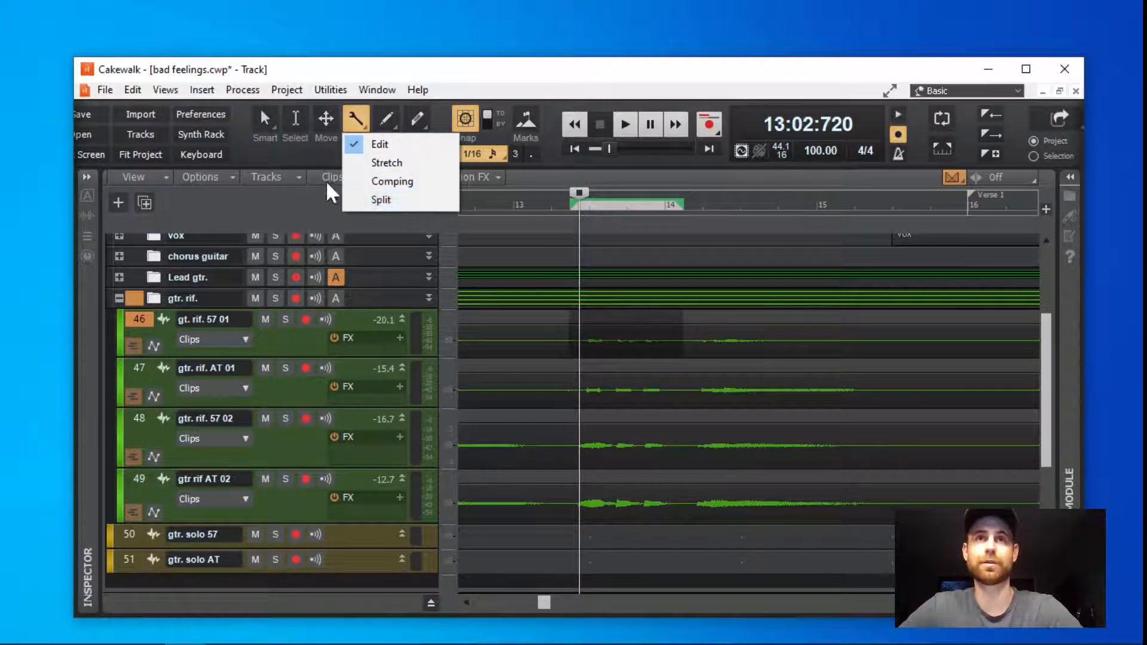
Check the variants of the Edit and Draw tools and switch the Erase tool to its Mute variant.
click(322, 166)
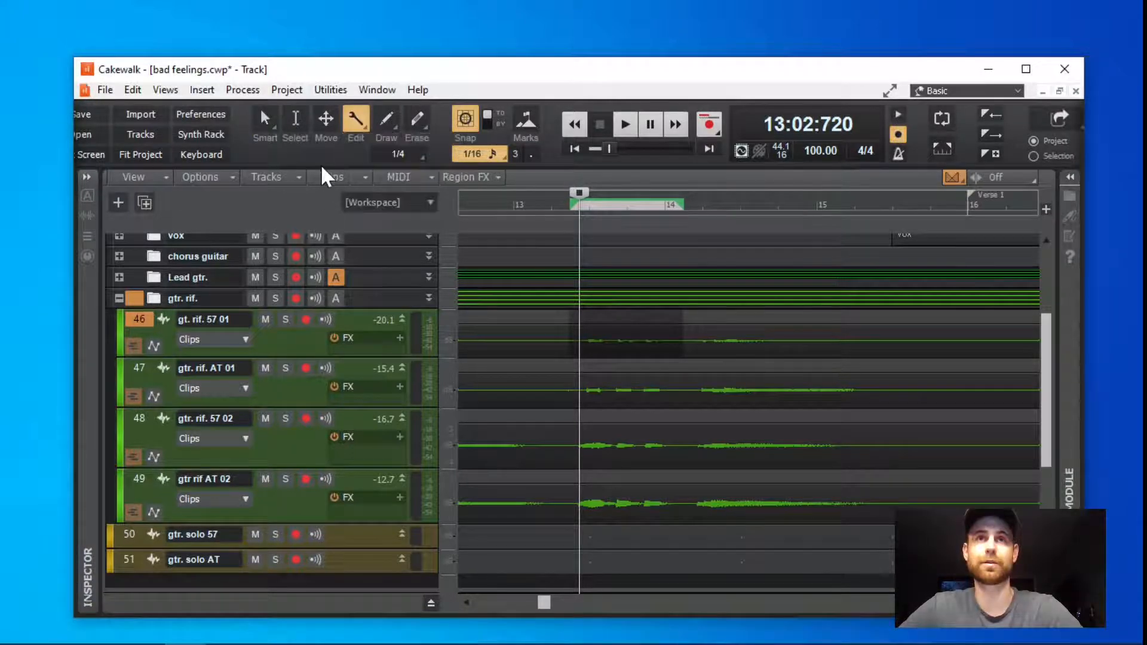
click(396, 136)
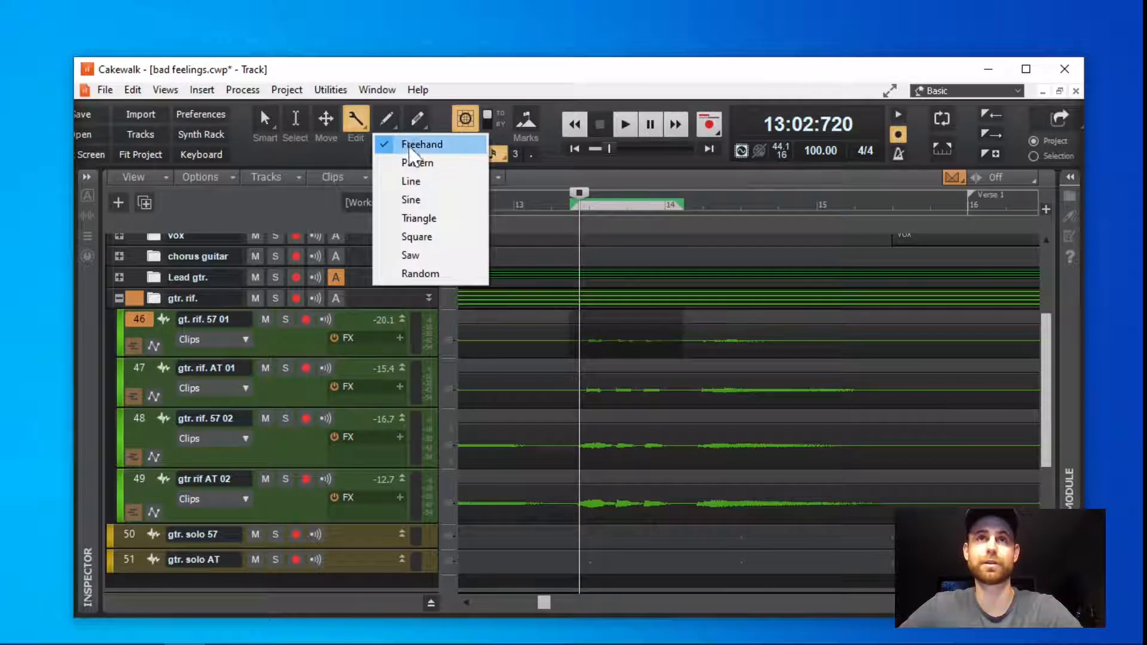
click(336, 163)
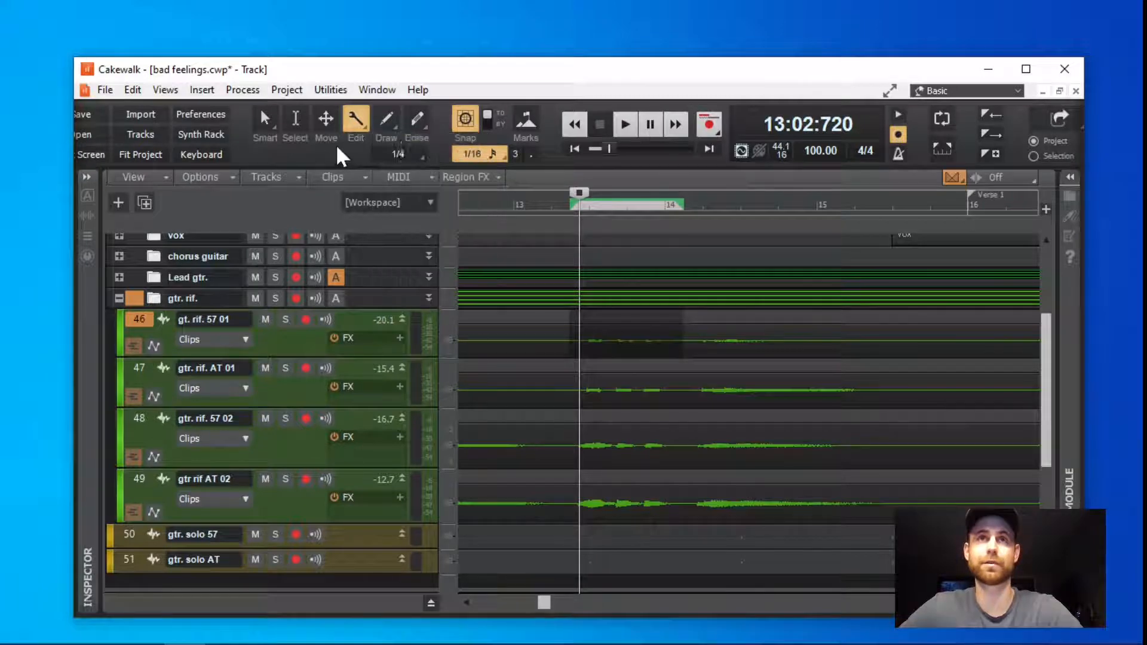
click(426, 132)
click(457, 166)
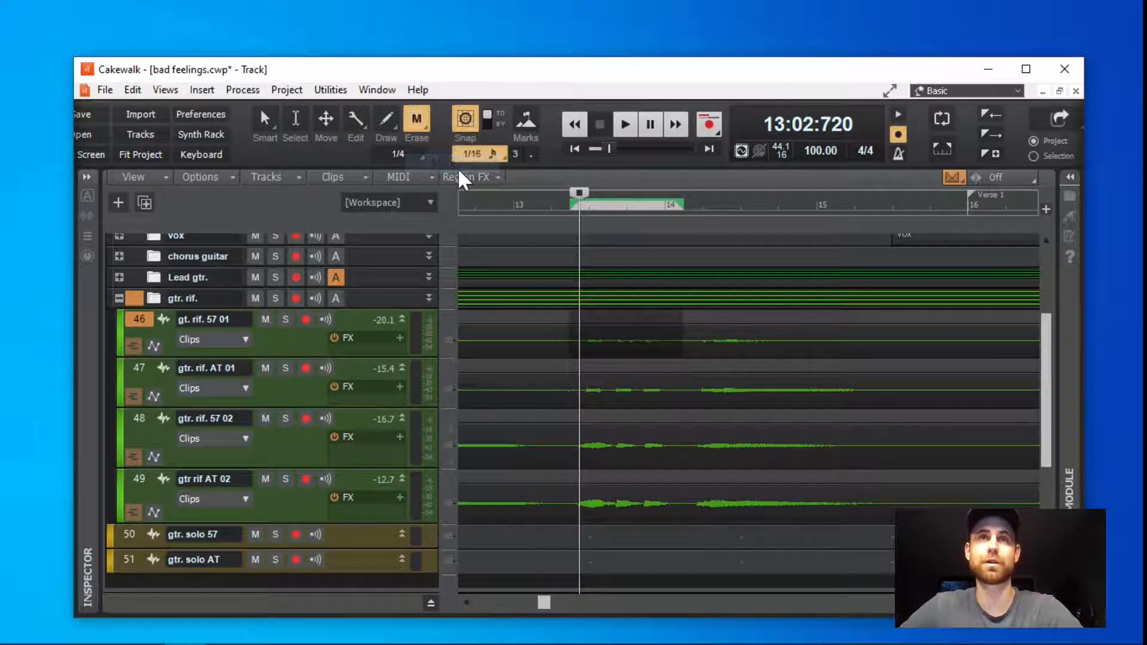
click(426, 130)
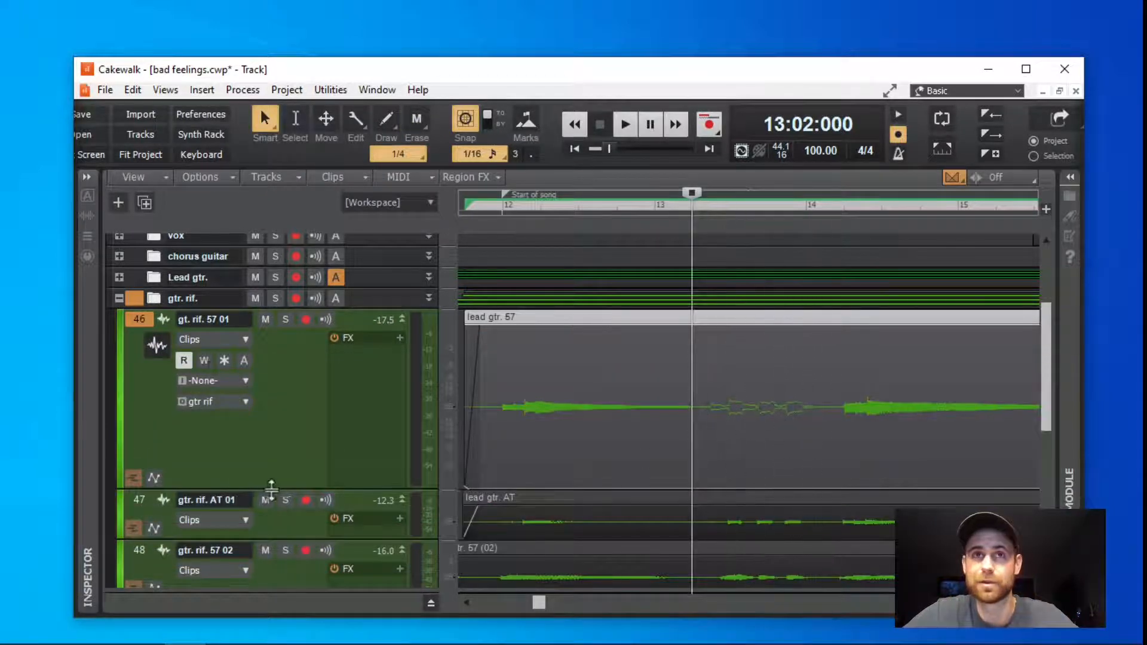
Reduce the height of track 46 and unmute the phrase from about 29:02 to measure 30 in the lead gtr. AT (02) clip.
drag(289, 484, 290, 415)
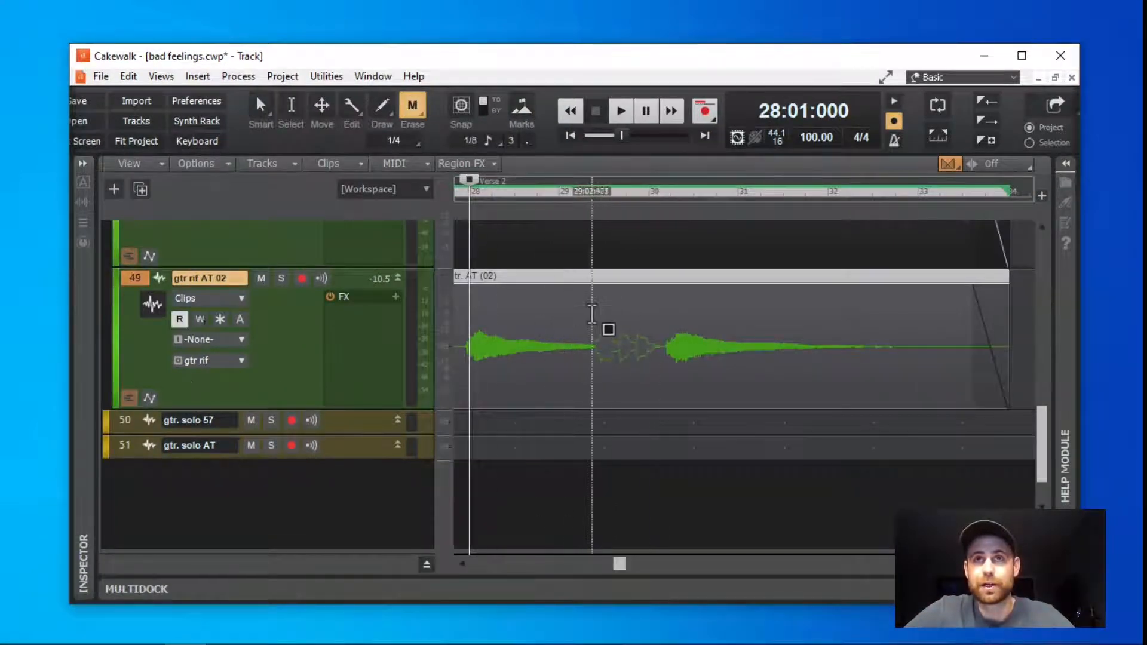
drag(596, 305, 664, 299)
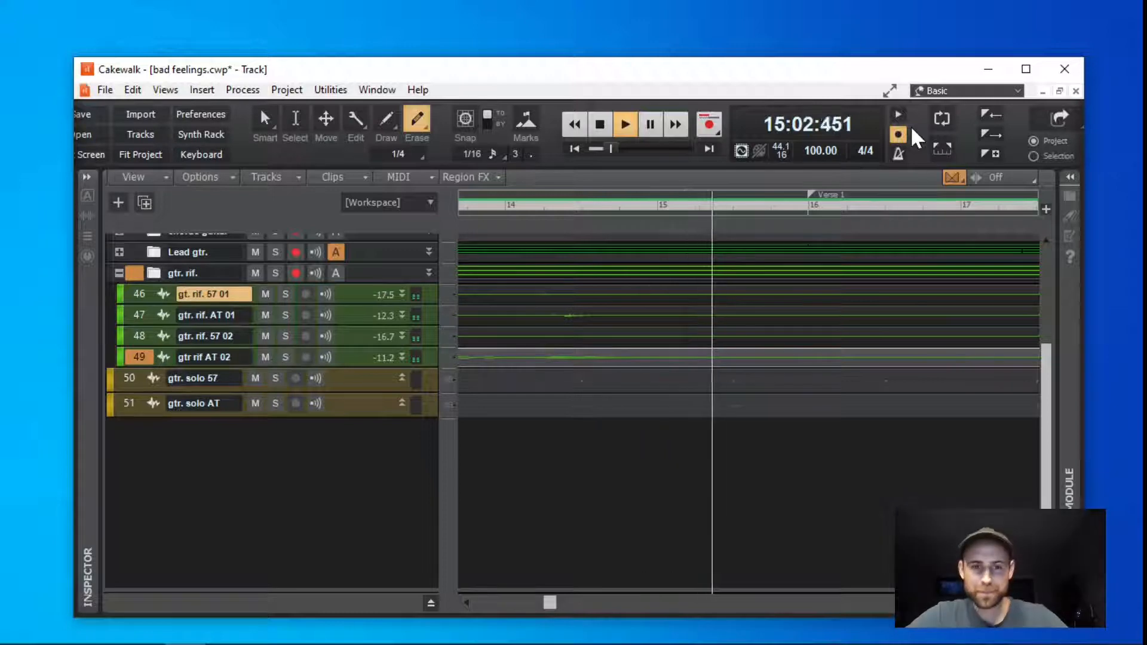
Stop playback and collapse the gtr. rif. track folder.
key(space)
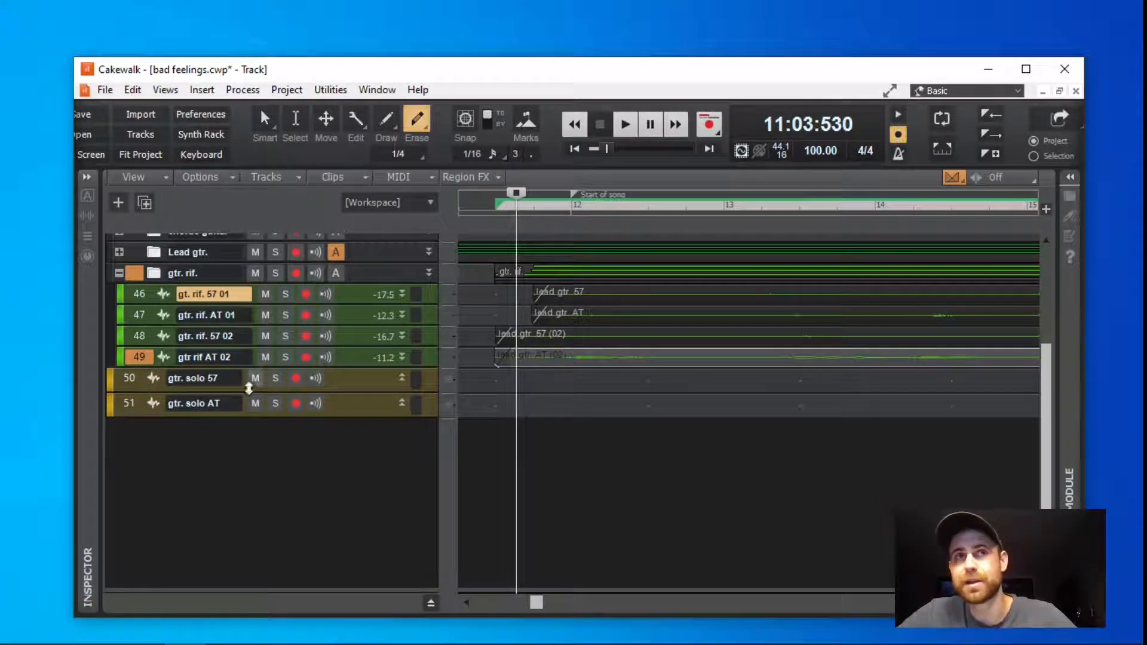
click(119, 273)
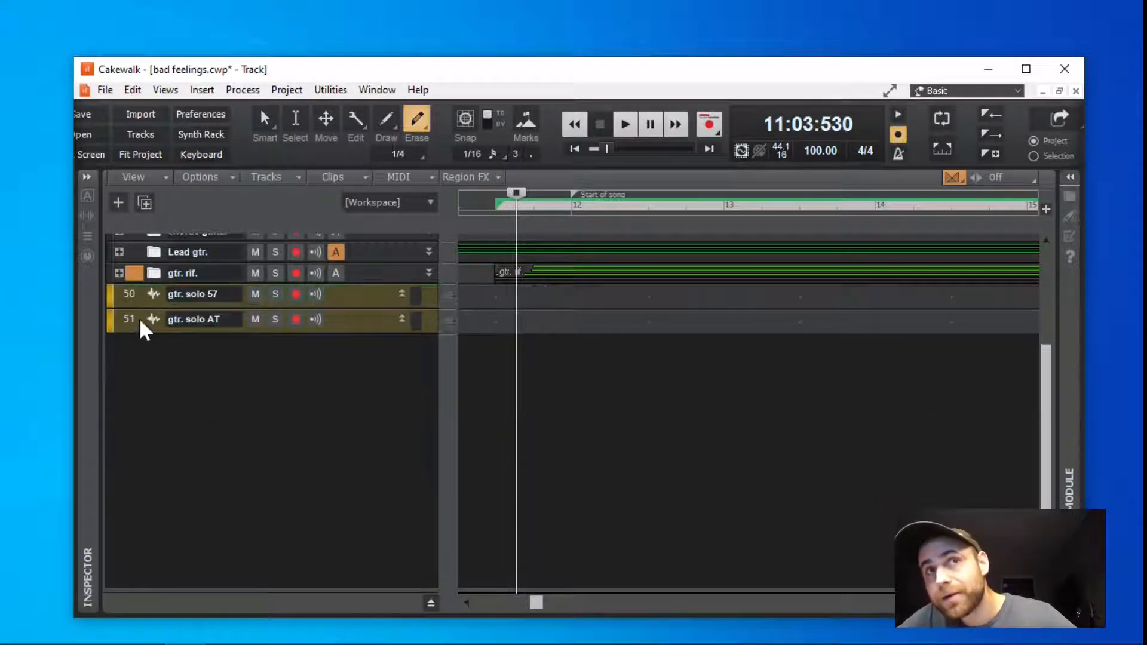
Mute the bass bus and unmute it again.
scroll(179, 335, up, 3)
scroll(382, 505, up, 1)
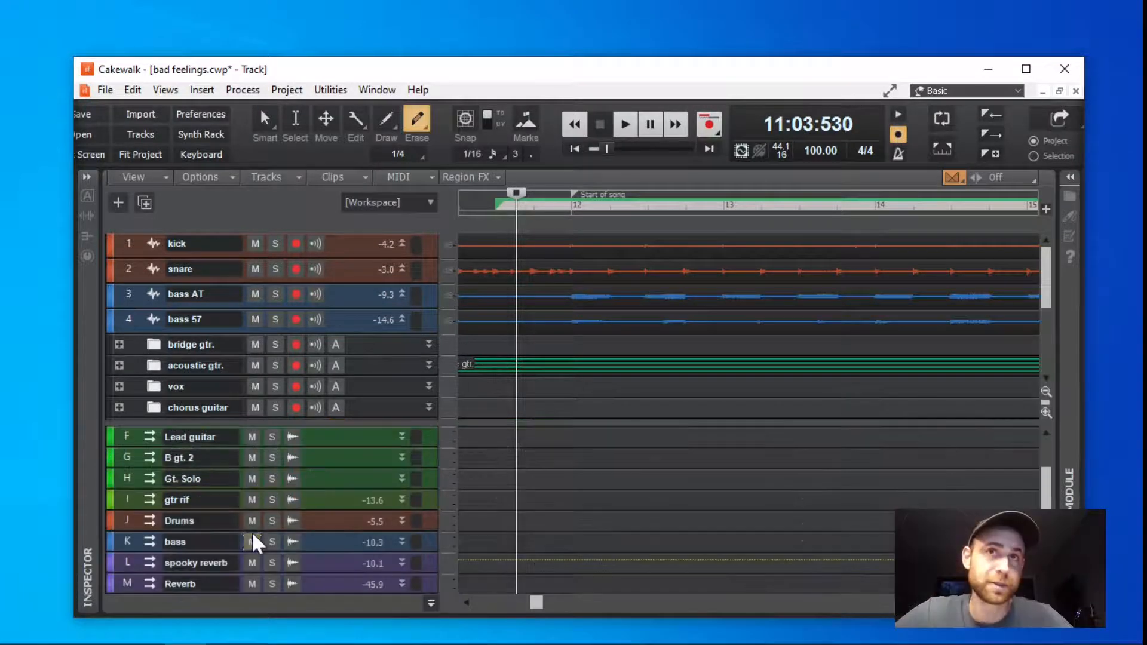
click(253, 542)
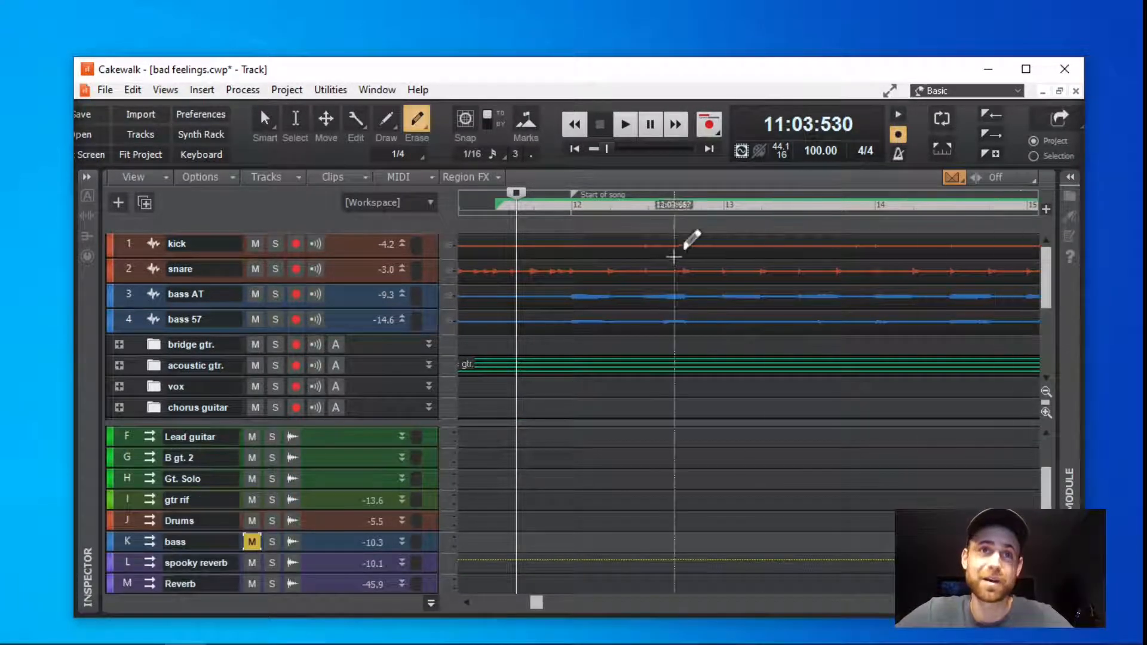
click(251, 541)
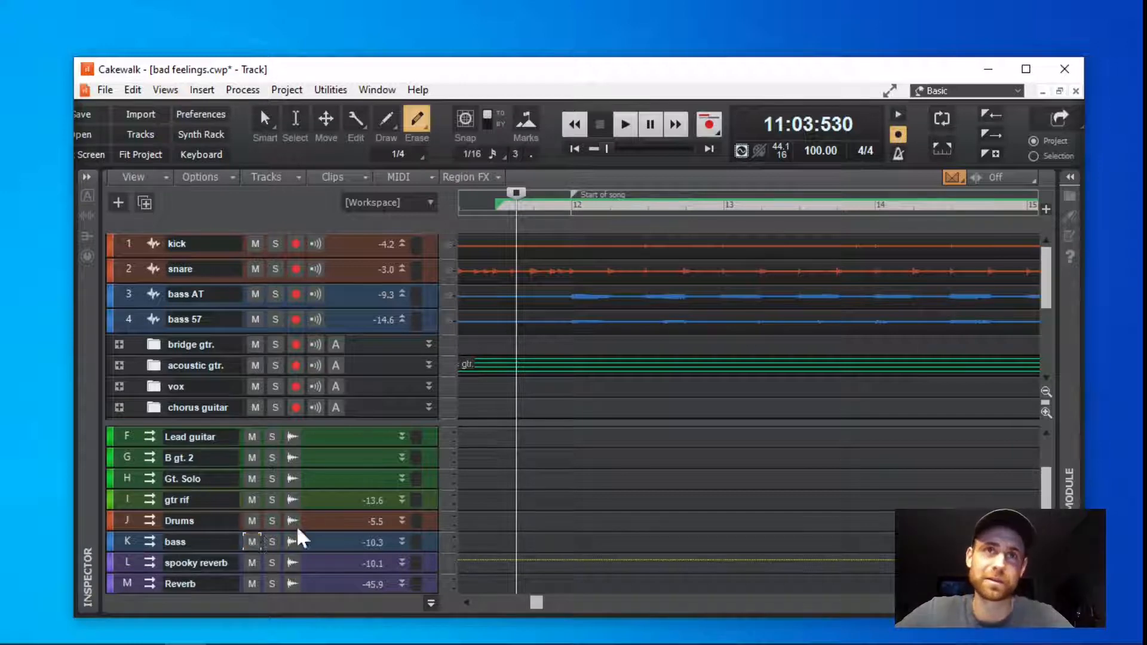
Mute the Acoustics bus before the start of the song.
scroll(310, 528, down, 3)
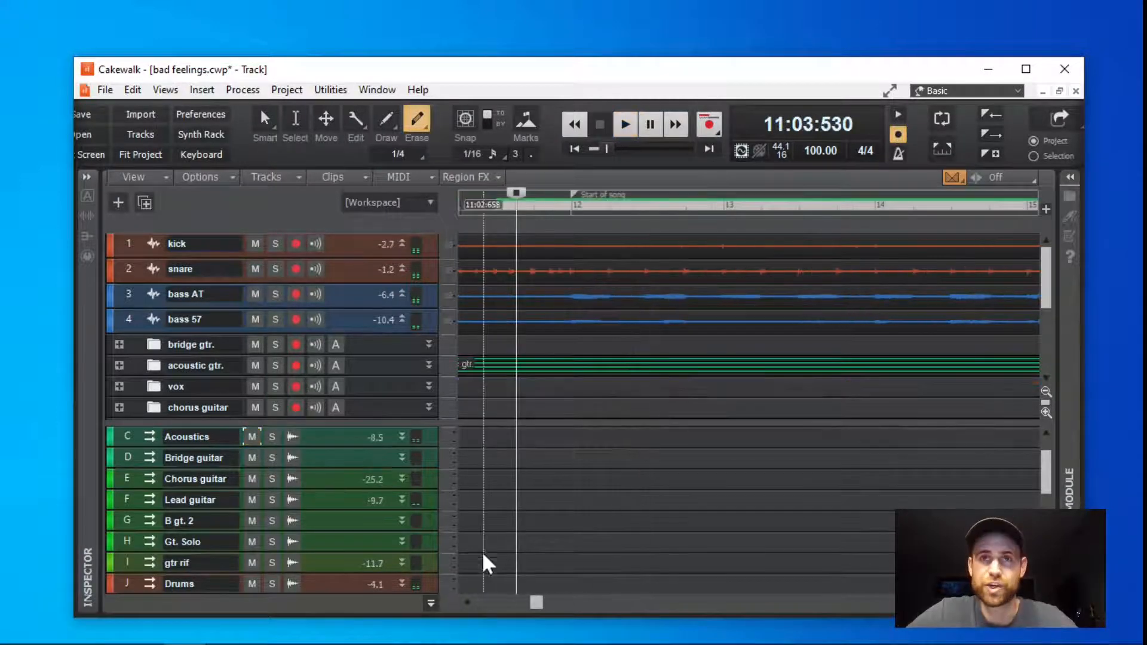
drag(536, 602, 526, 605)
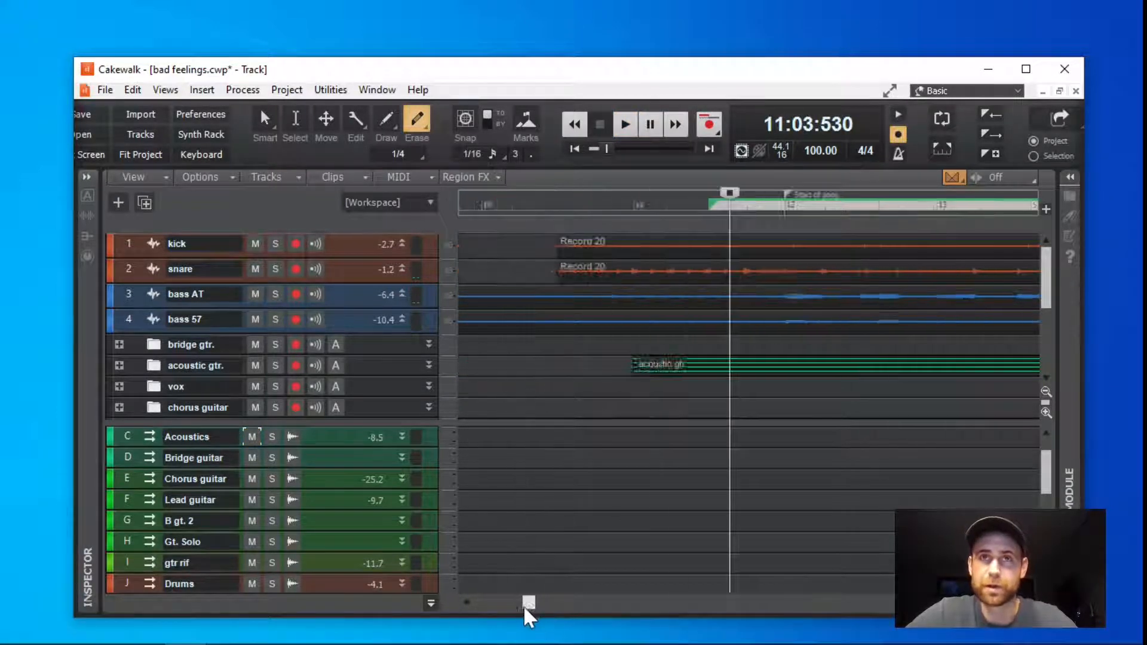
click(252, 437)
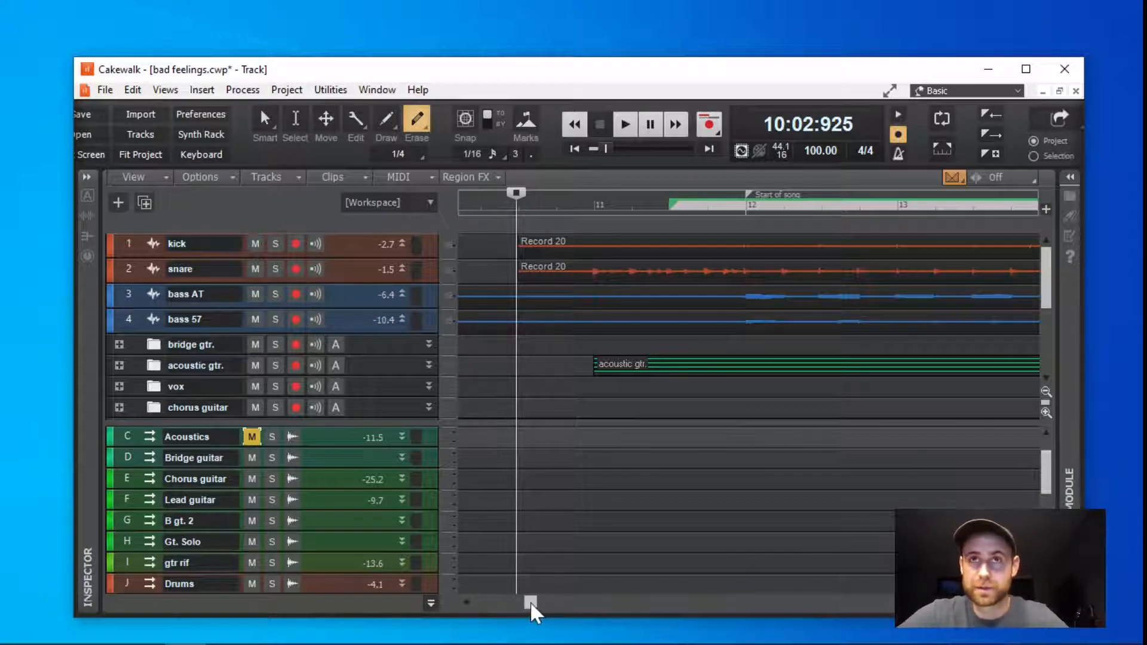
Raise the Acoustics bus fader from -INF in the console with automation write enabled.
drag(531, 603, 517, 604)
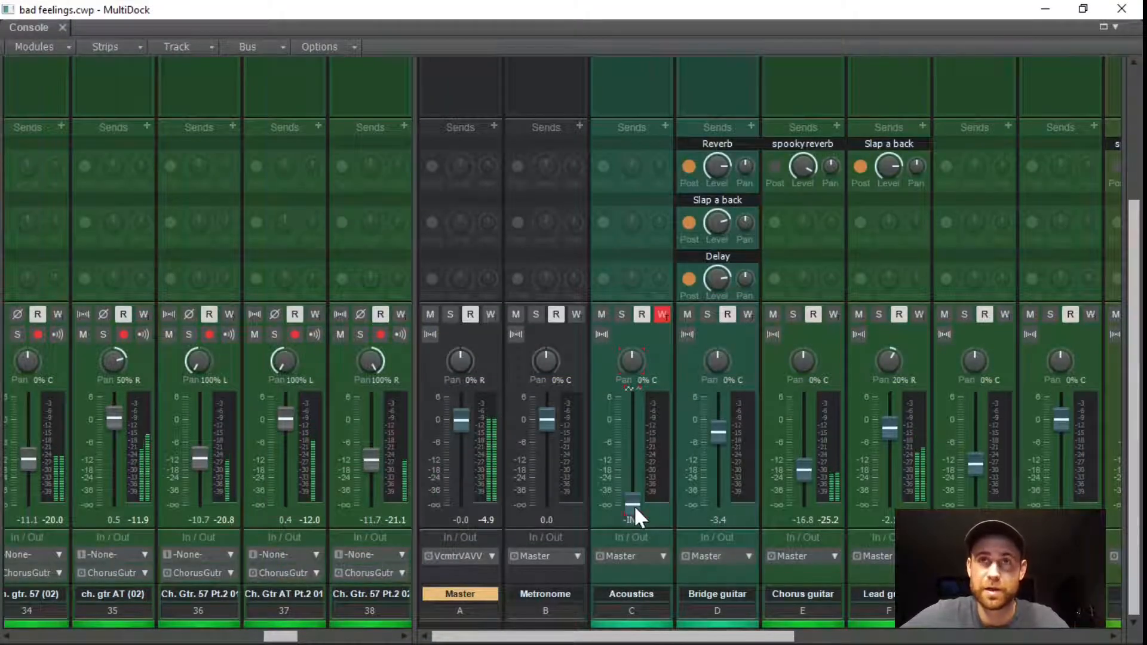
drag(628, 509, 633, 436)
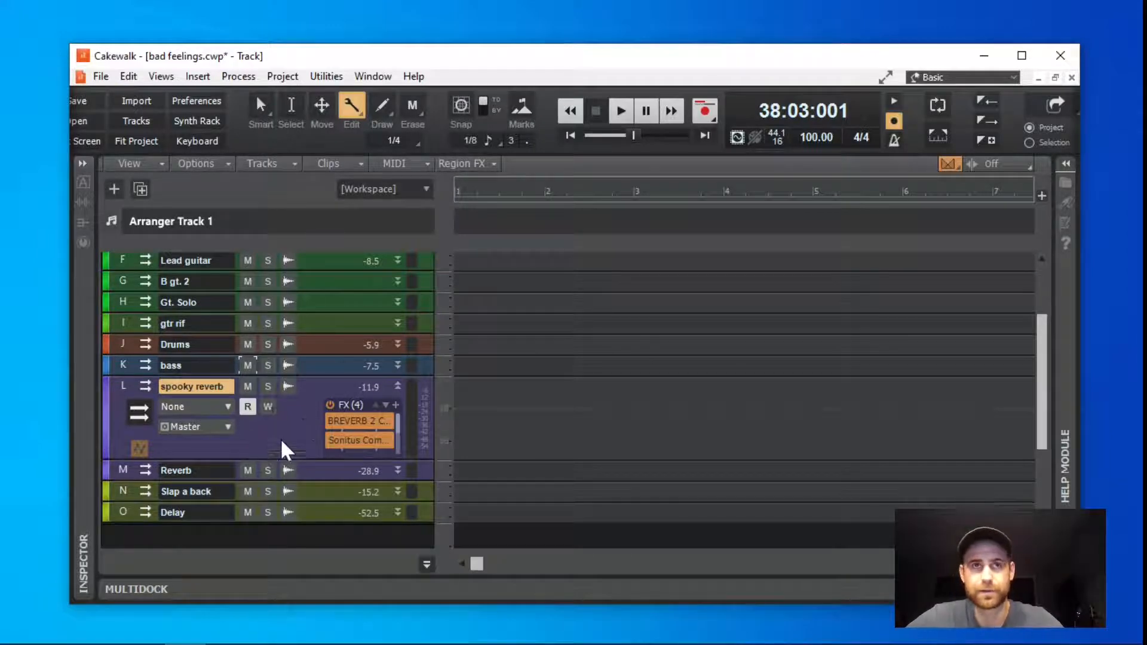
Collapse the spooky reverb bus strip and expand the Drums bus strip to show its effects and output.
drag(281, 459, 274, 387)
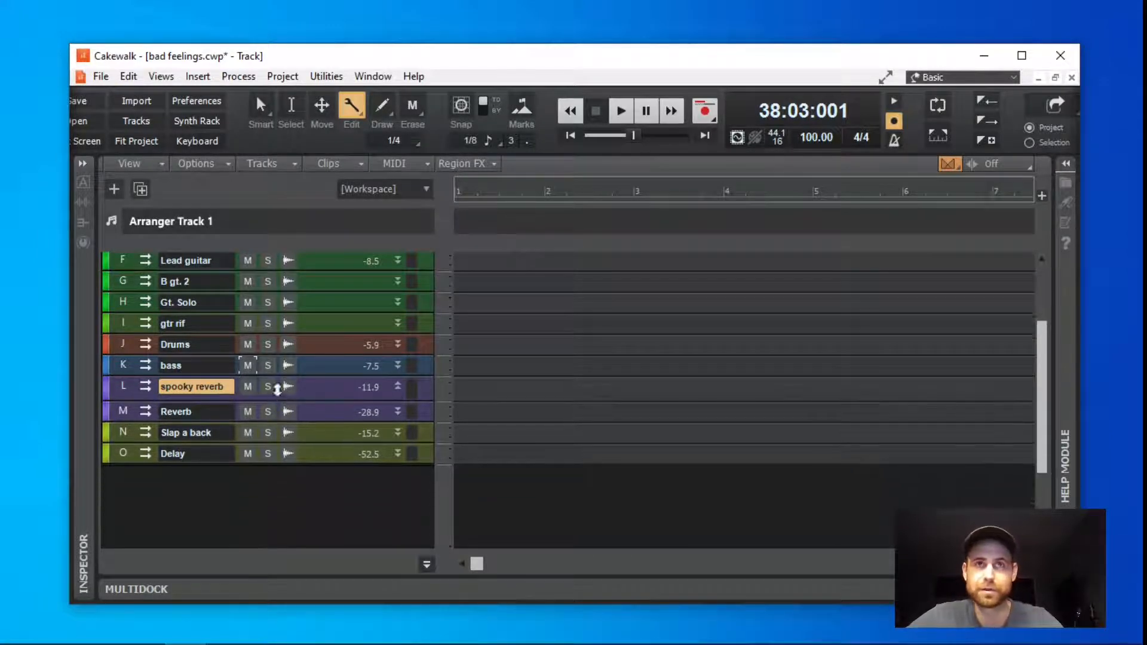
scroll(300, 555, up, 3)
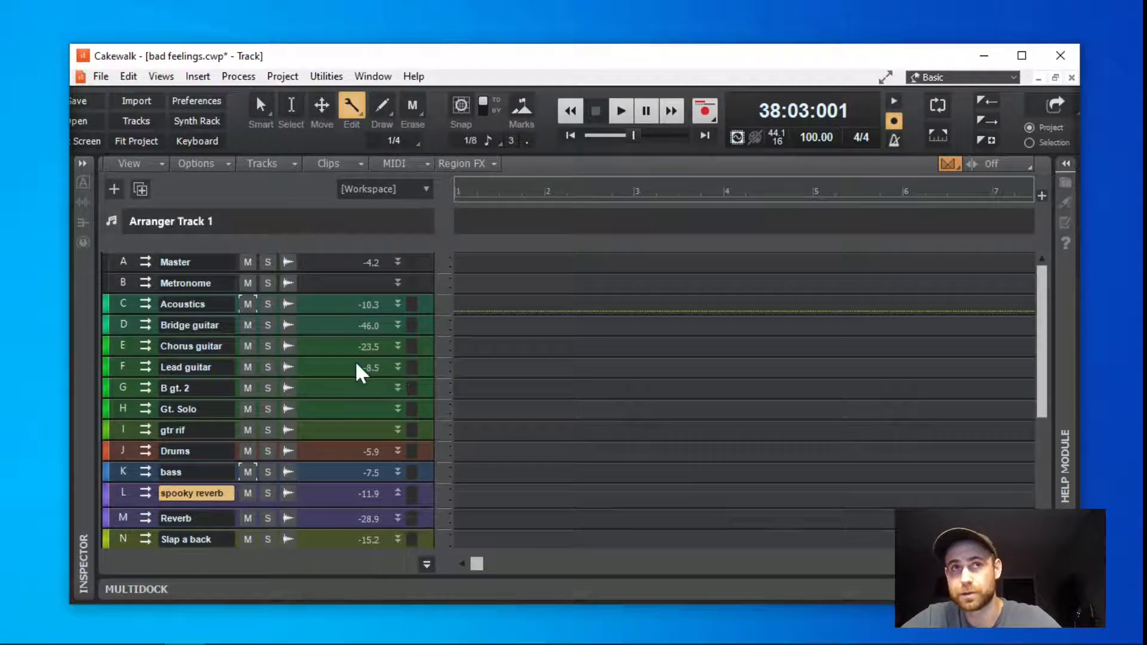
click(266, 457)
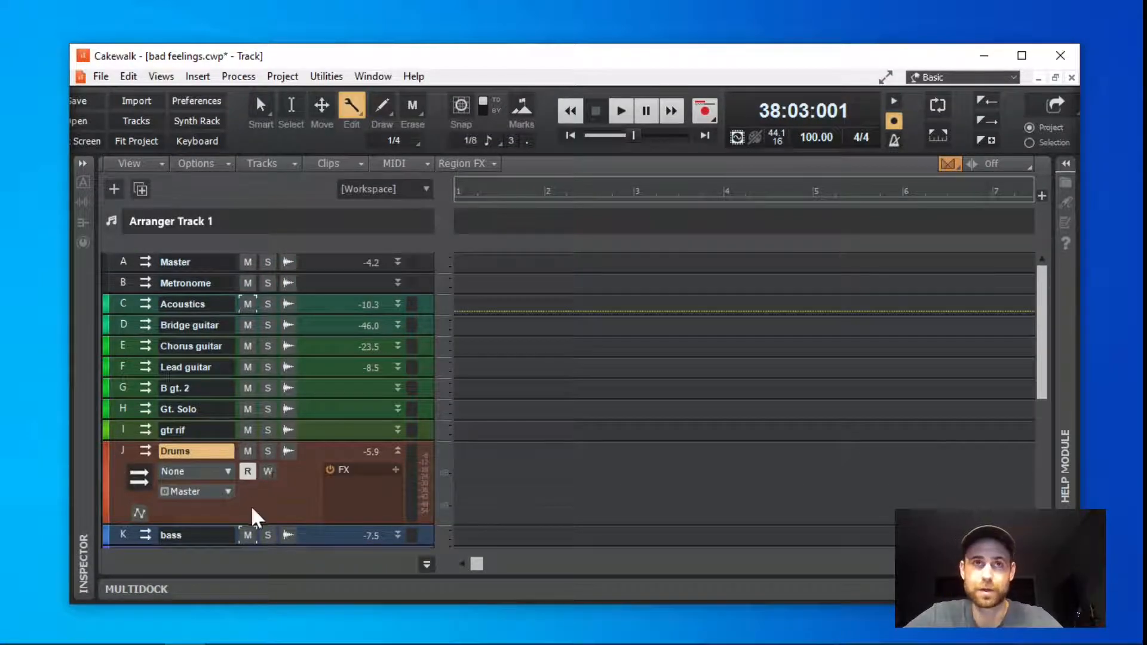
drag(254, 524, 252, 528)
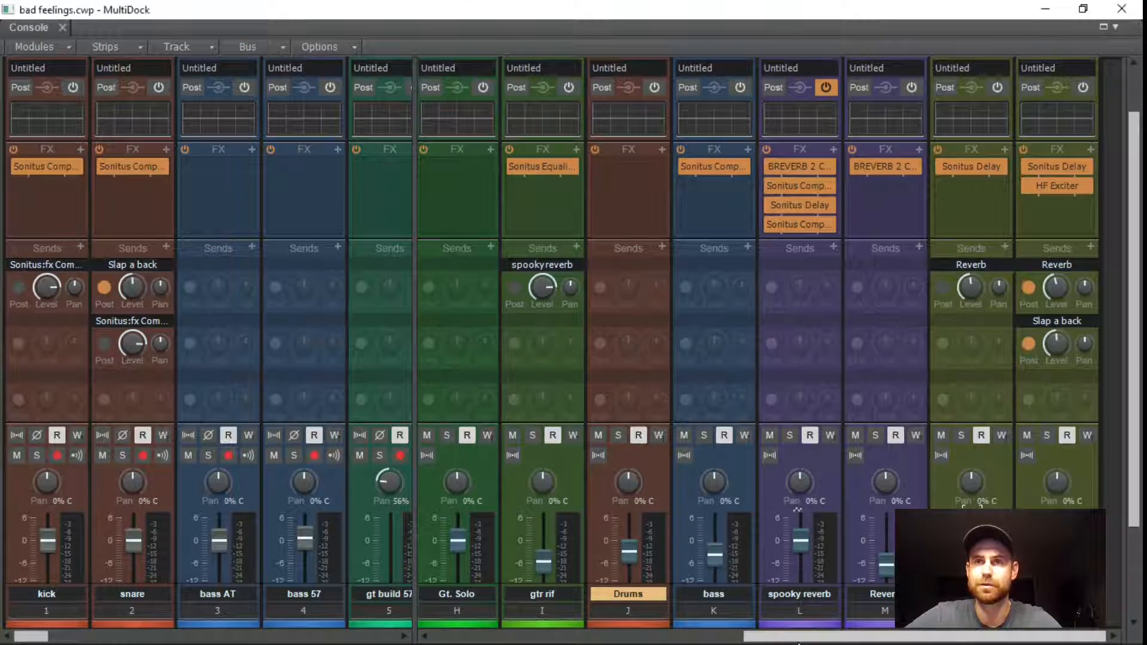
Add an active Reverb send to the Drums bus in the console.
drag(754, 636, 709, 637)
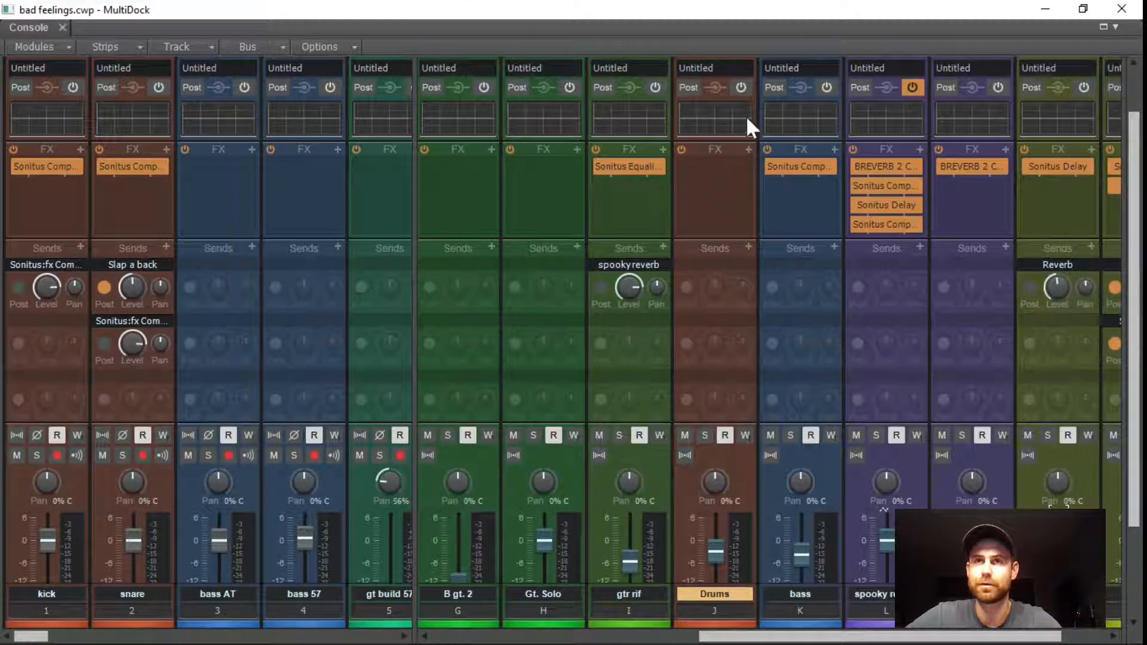
click(748, 247)
click(771, 449)
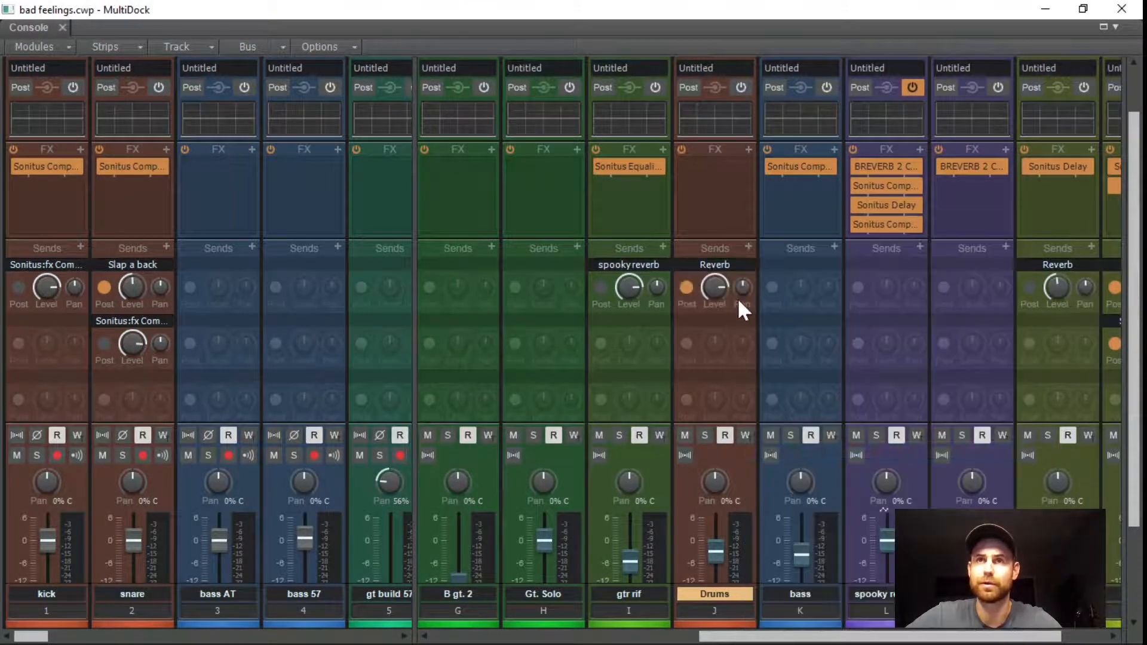
click(686, 288)
Lower the level of the Drums bus's Reverb send while the project plays, and stop playback.
key(space)
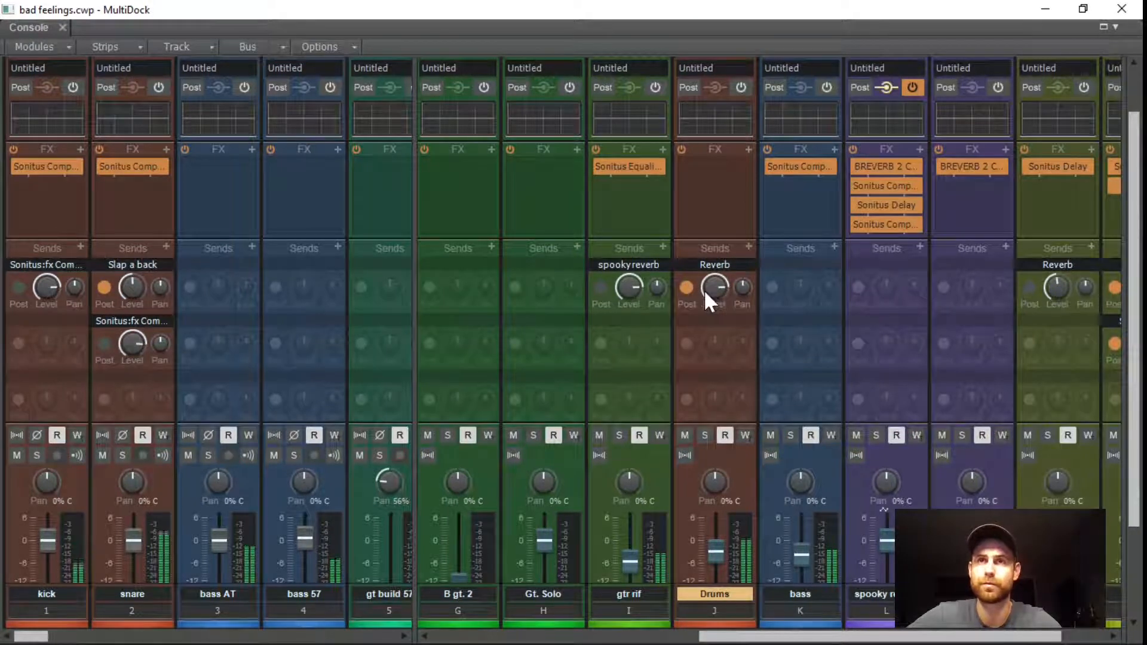
drag(710, 287, 711, 310)
key(space)
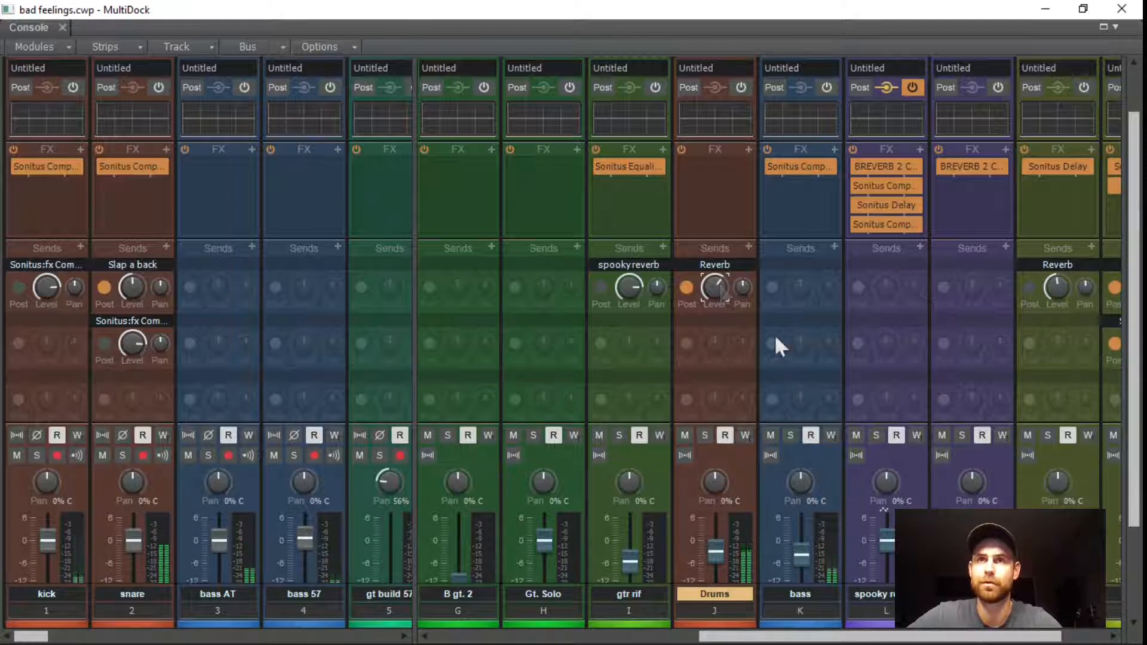
Add a Delay send to the Drums bus below the Reverb send and start playback.
click(744, 266)
click(808, 480)
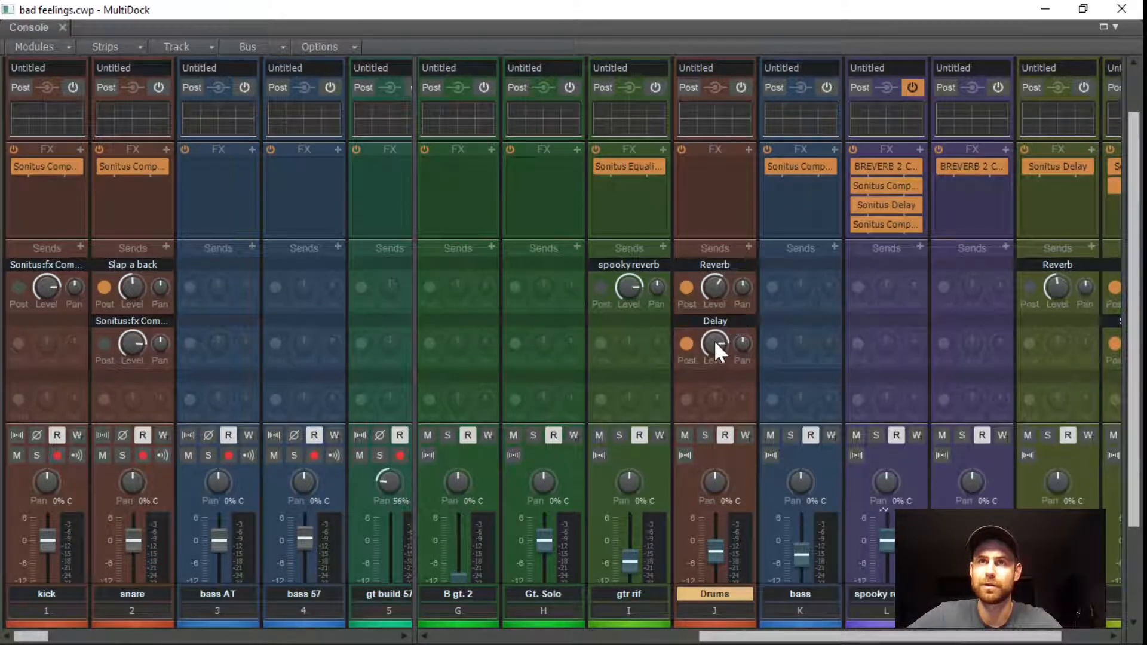
key(space)
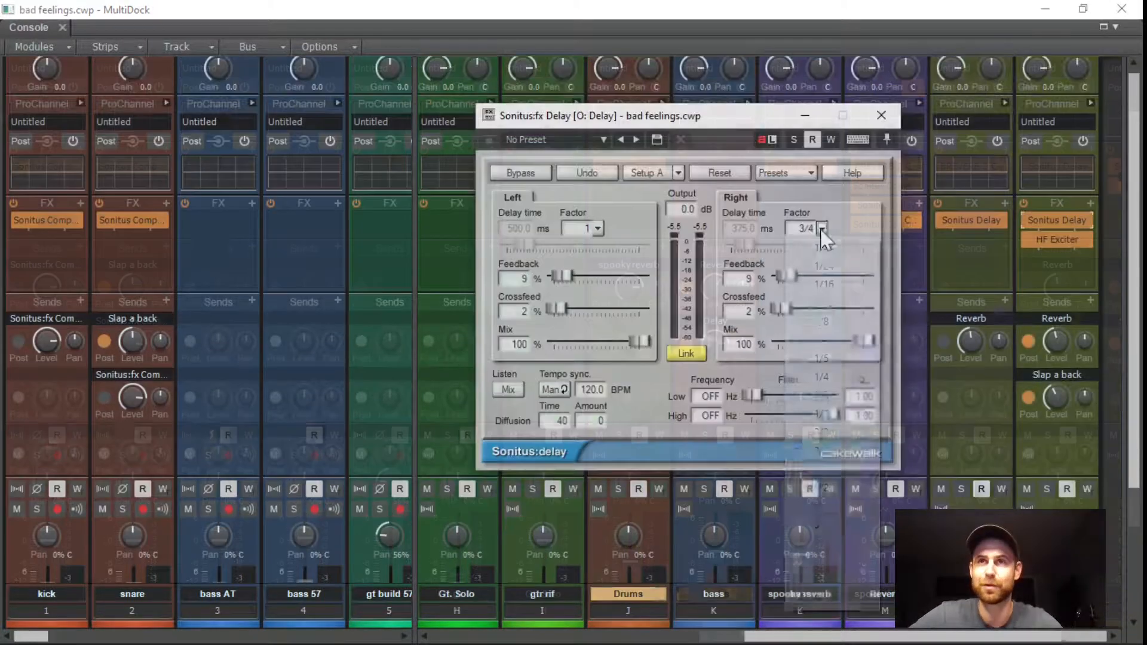
Set the right channel's delay factor to 1 in the Sonitus Delay on the Delay bus.
click(835, 469)
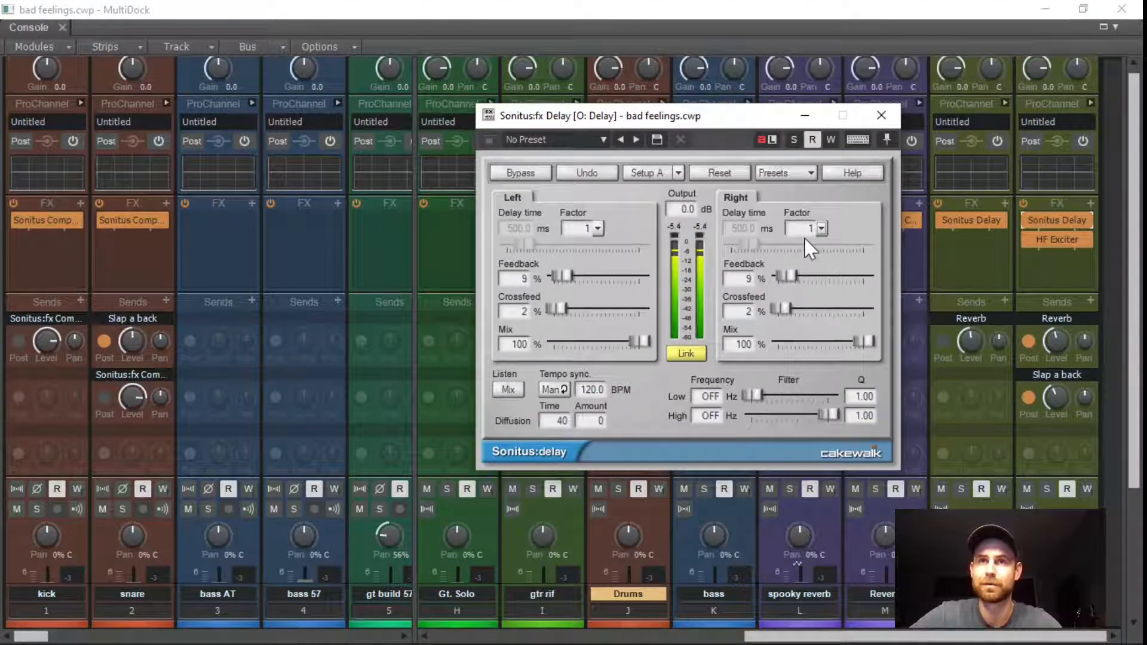
Set the delay factor to 1/2 for both the left and right channels of the Delay bus's Sonitus Delay.
click(598, 230)
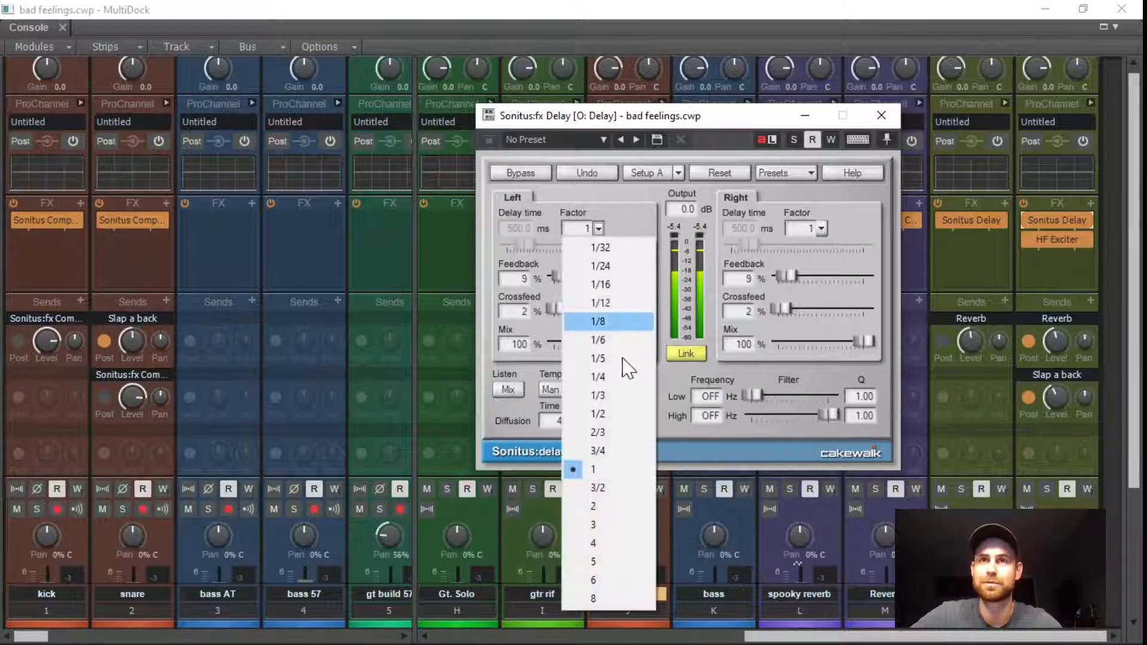
click(598, 414)
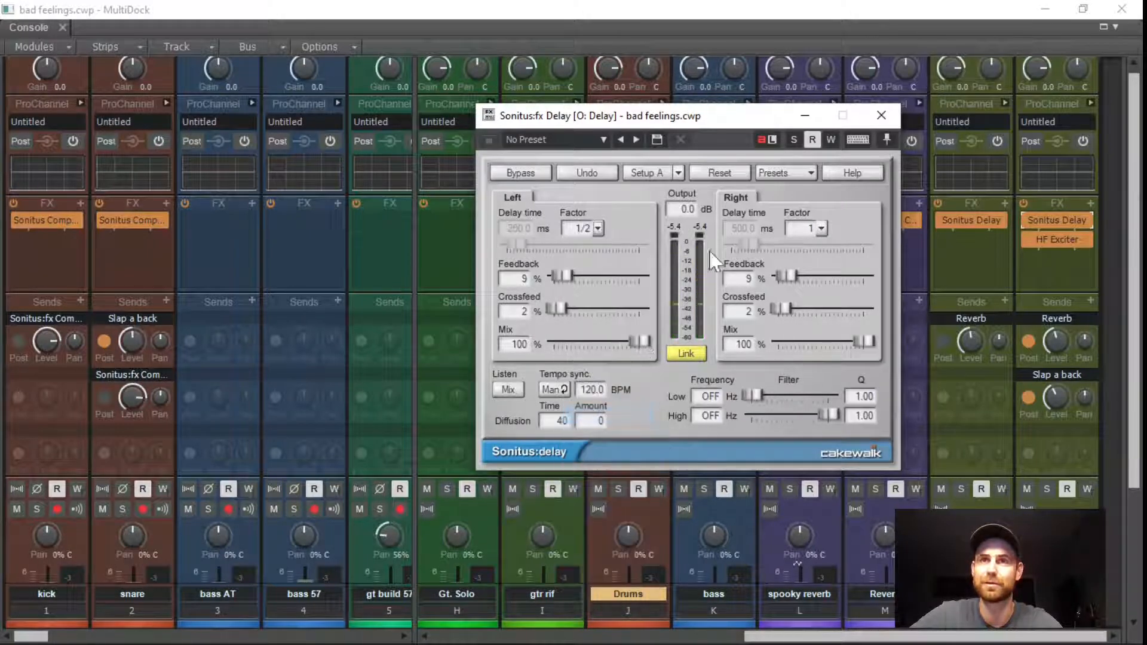
click(821, 230)
click(829, 417)
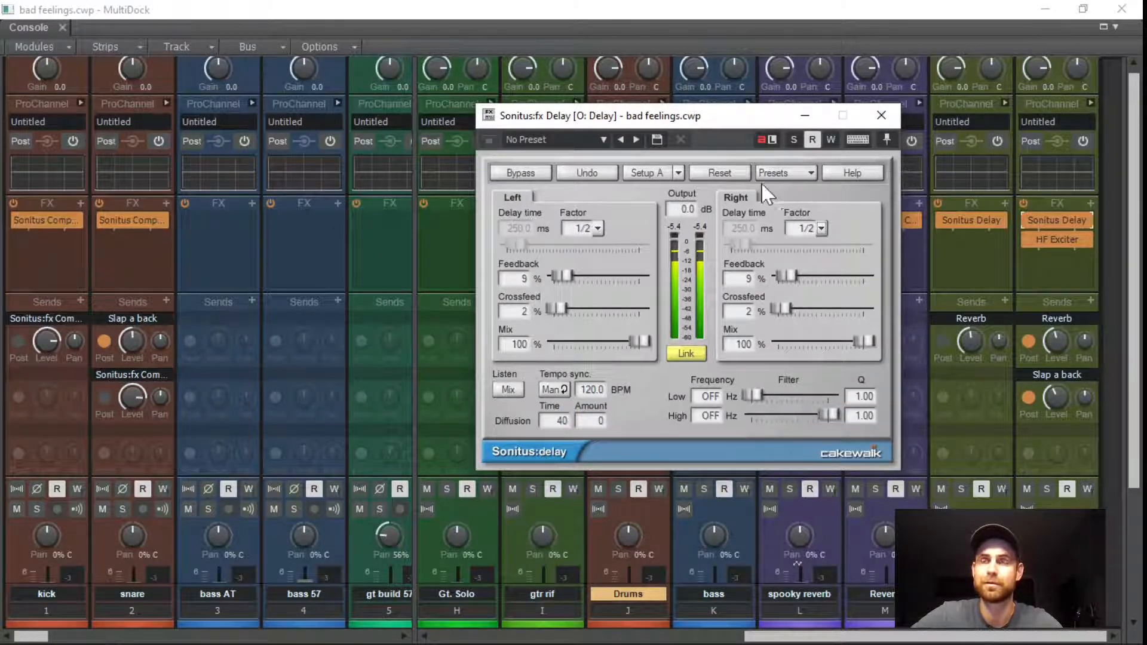
Set the left and right channels' delay factor to 1/4 in the Sonitus Delay.
click(597, 228)
click(590, 383)
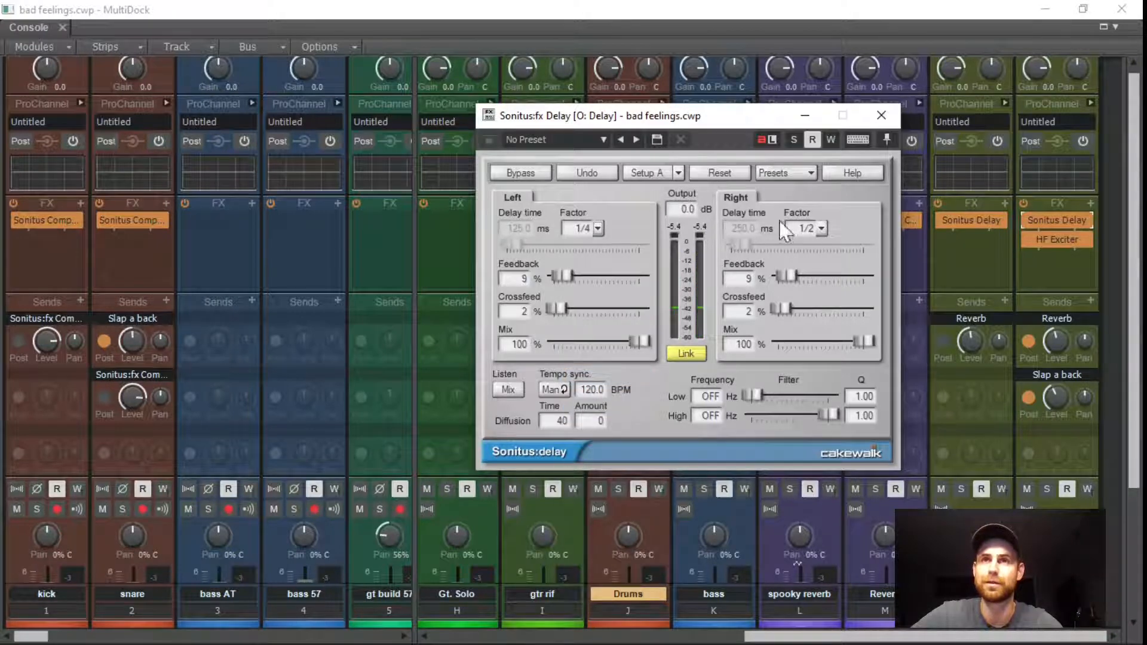
click(823, 230)
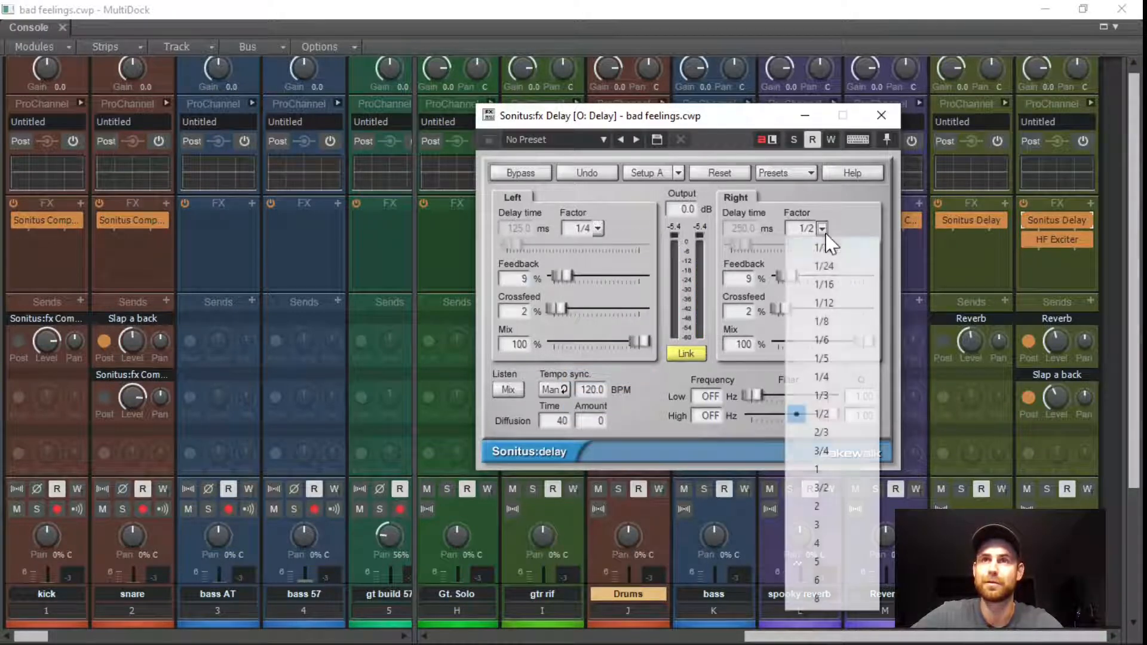
click(823, 377)
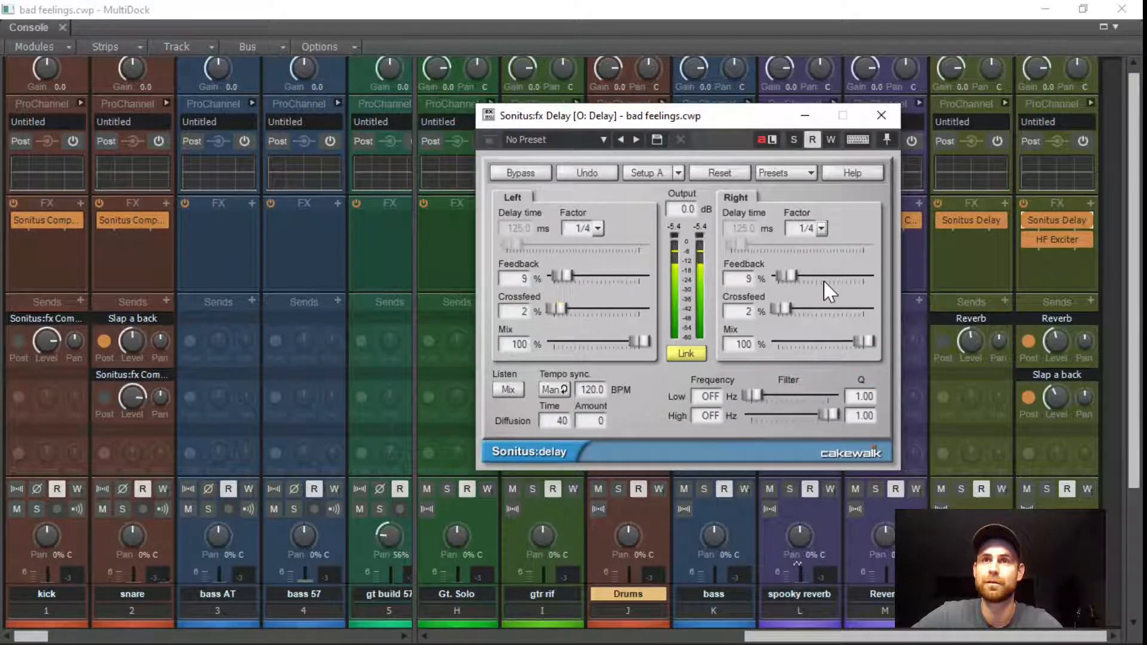
Raise the linked feedback to 35%, set both channels' delay factor to 1/3, and close the Sonitus Delay.
drag(561, 276, 587, 287)
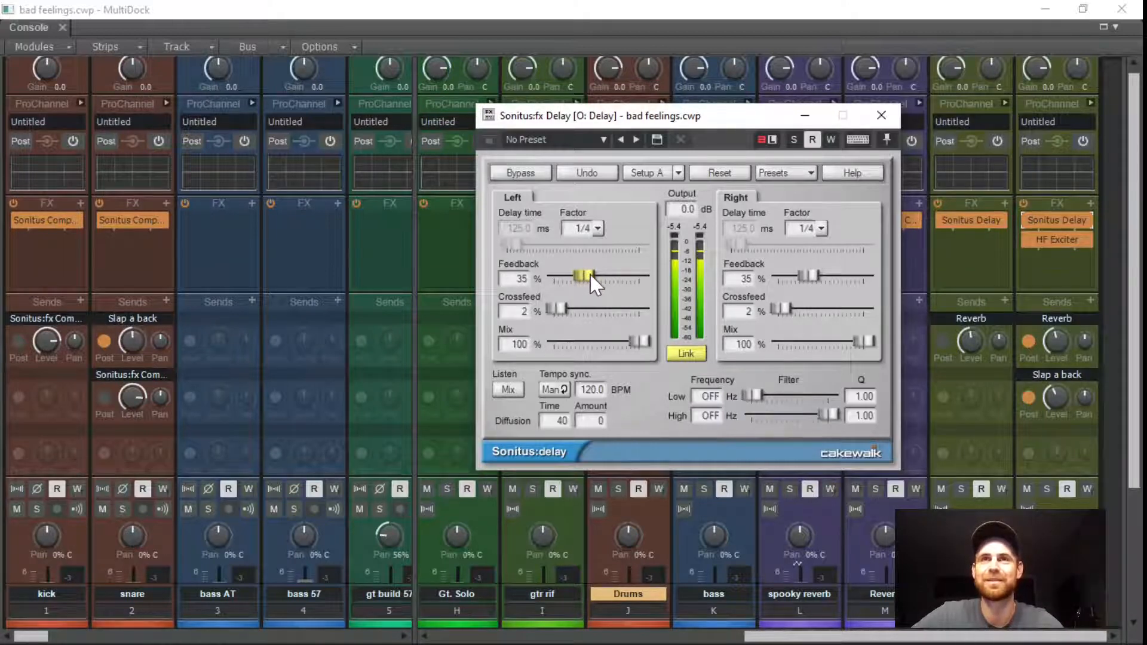
click(598, 229)
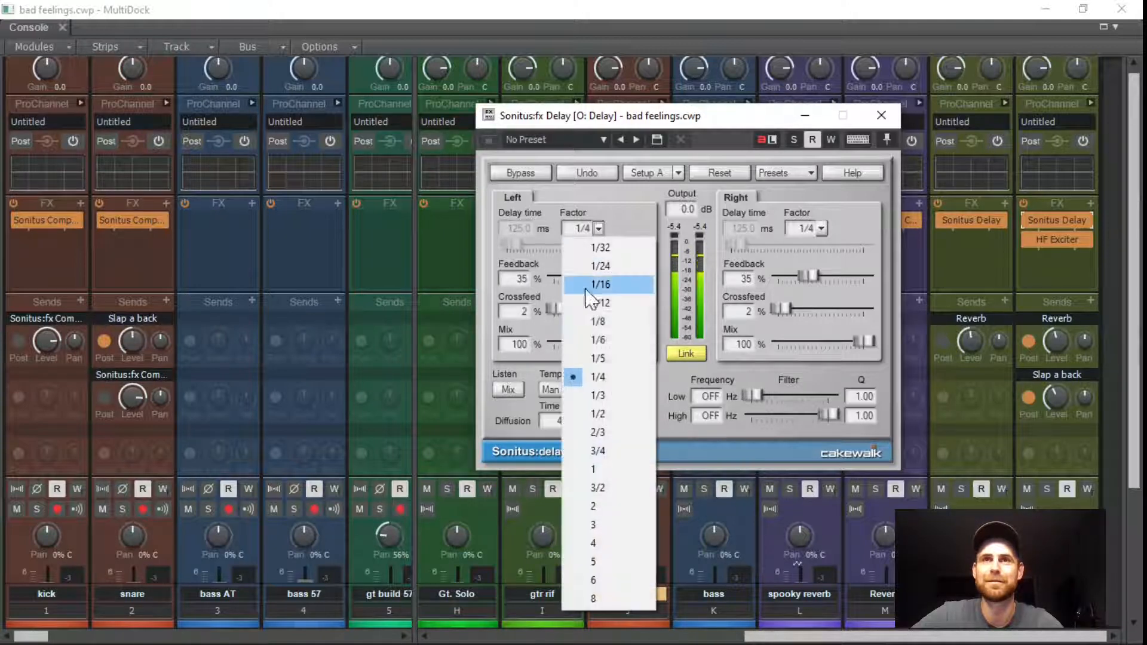
click(608, 397)
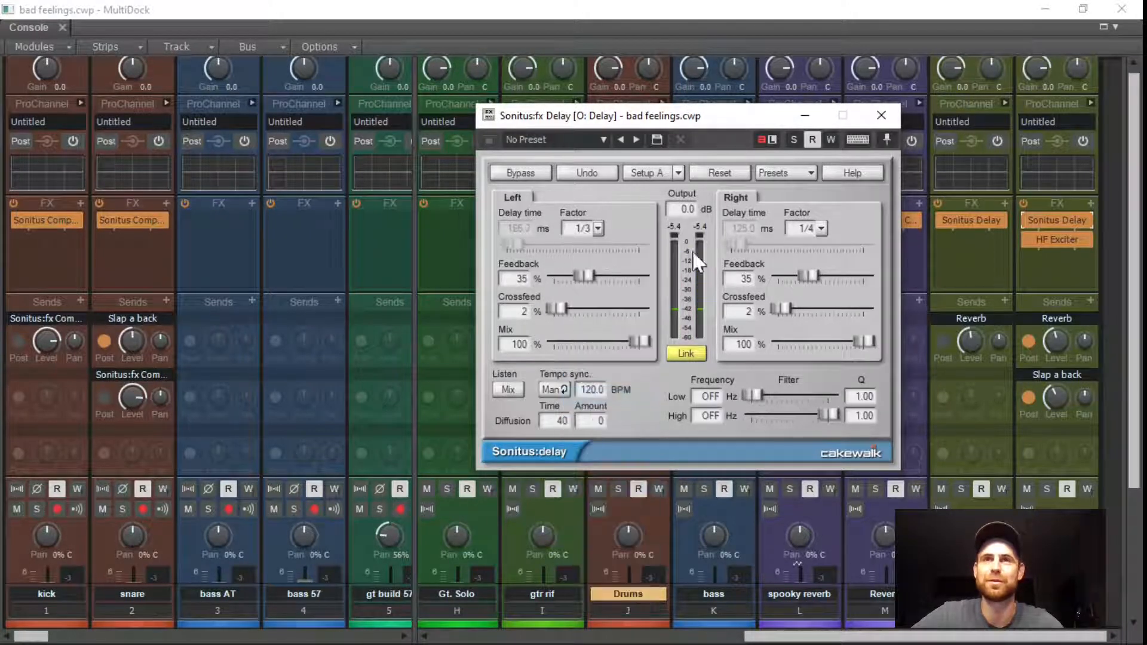
click(822, 229)
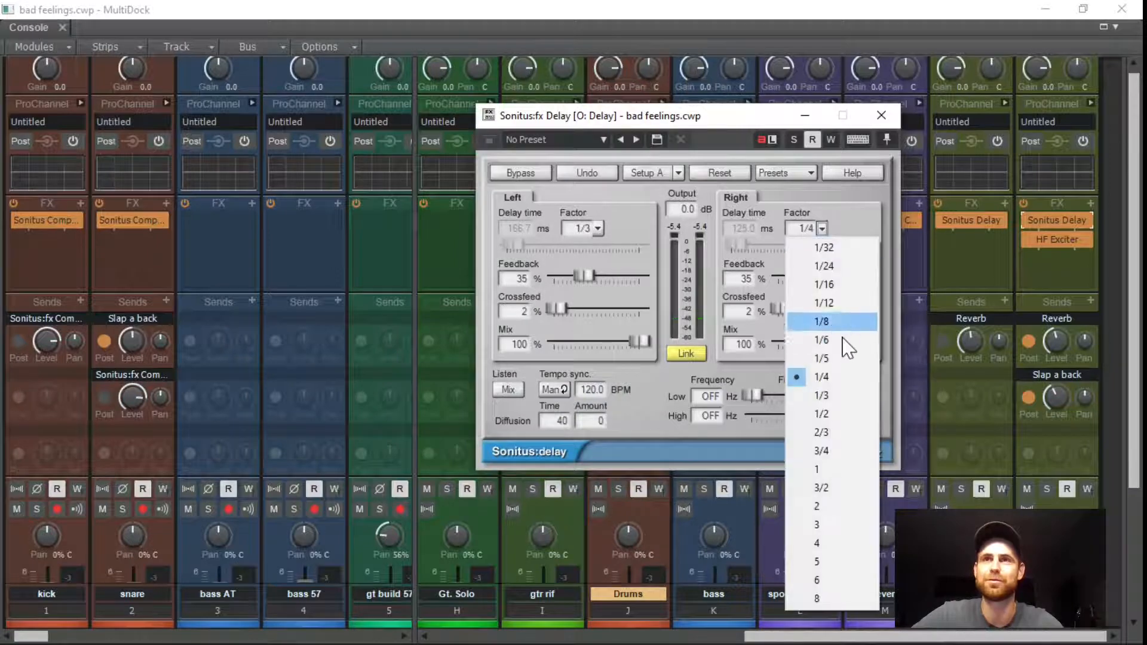
click(834, 399)
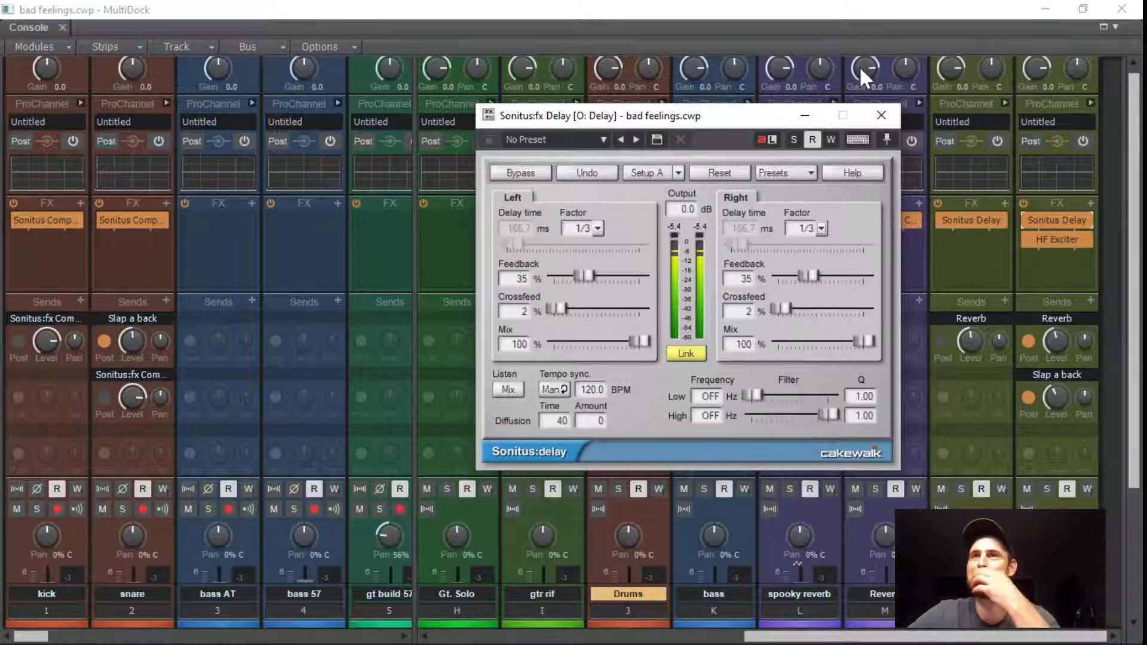
click(881, 115)
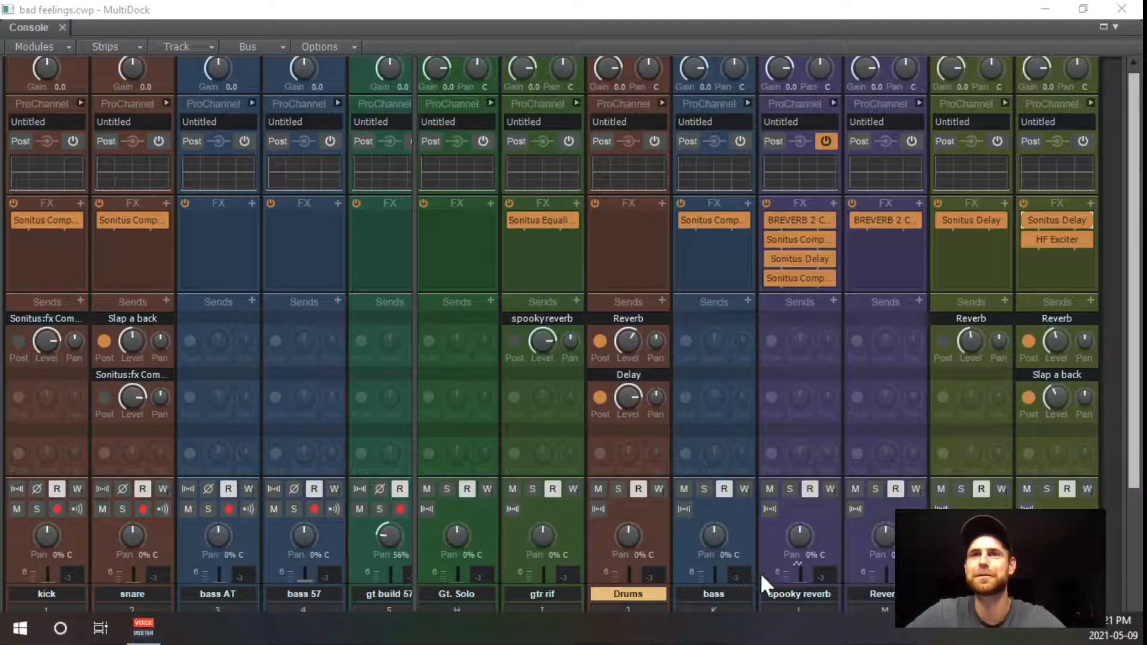
Look at the tracks inside the bridge gtr. folder in the track view, and collapse the folder again.
drag(834, 640, 653, 636)
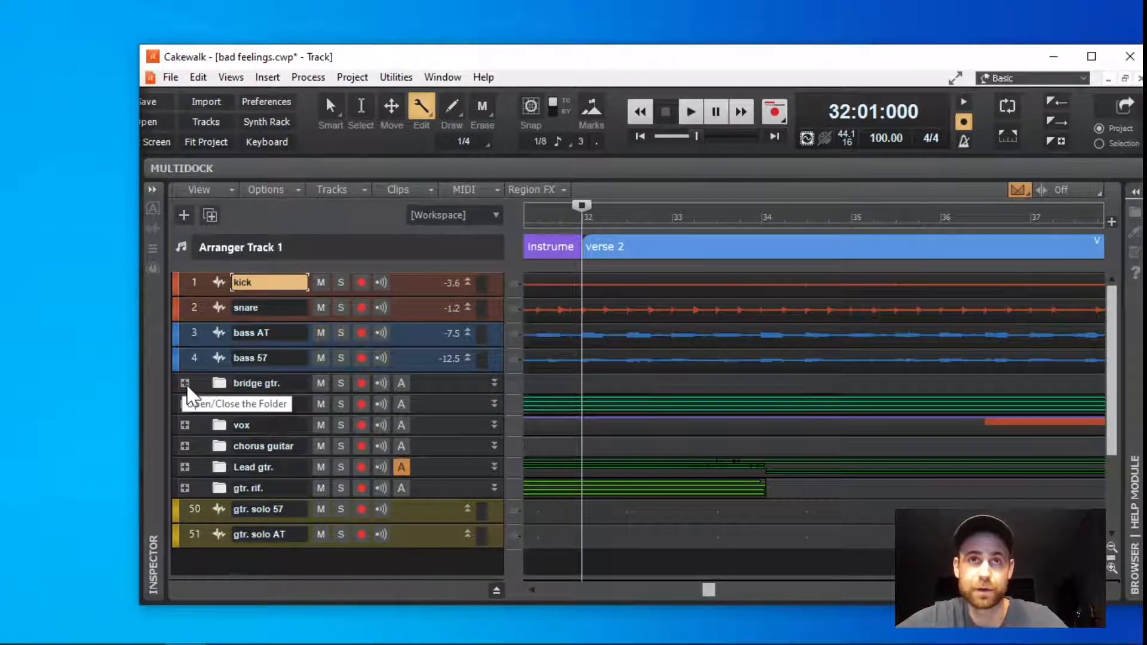
click(184, 384)
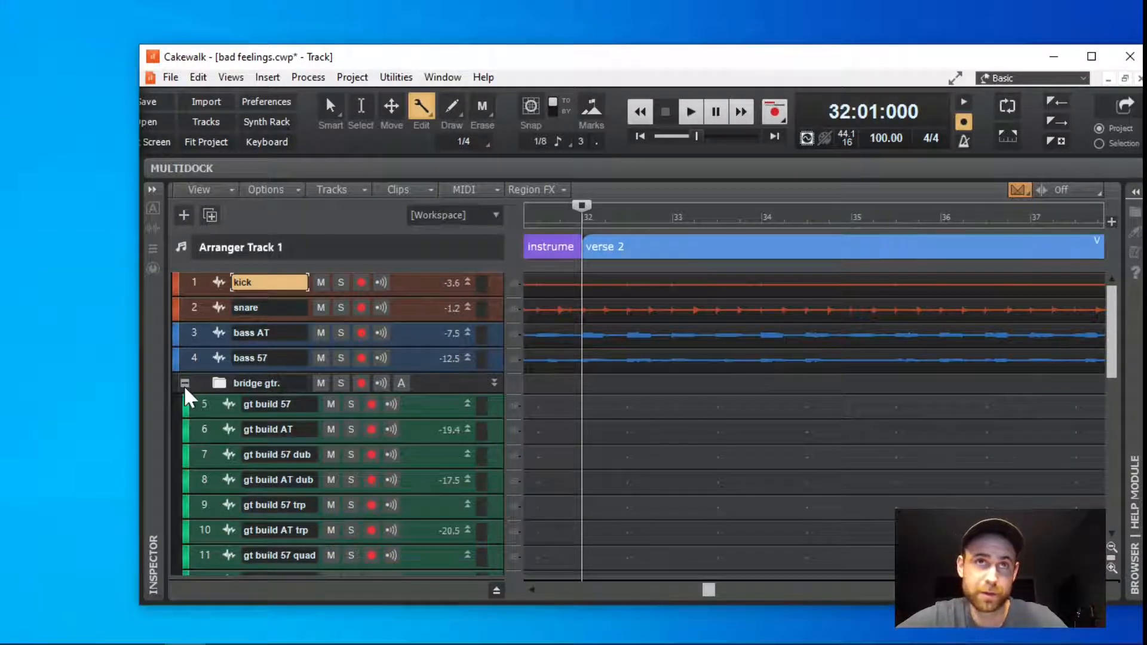
click(185, 384)
Turn off the visibility of tracks 5 through 12 in the bridge gtr. folder using the Track Manager.
click(341, 190)
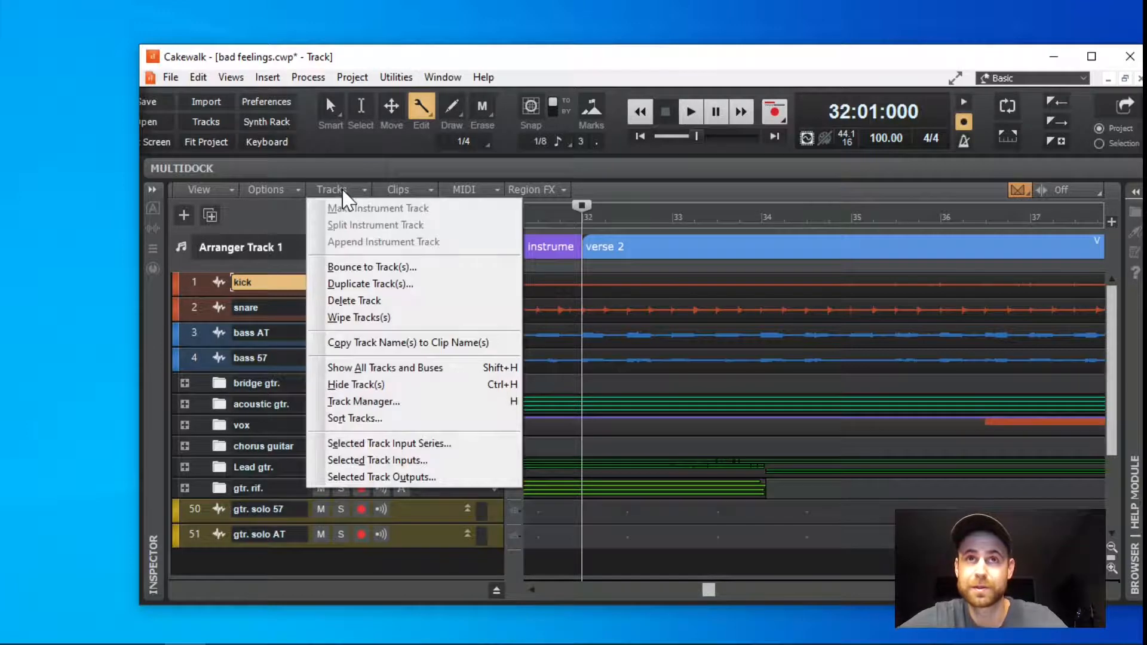
click(358, 401)
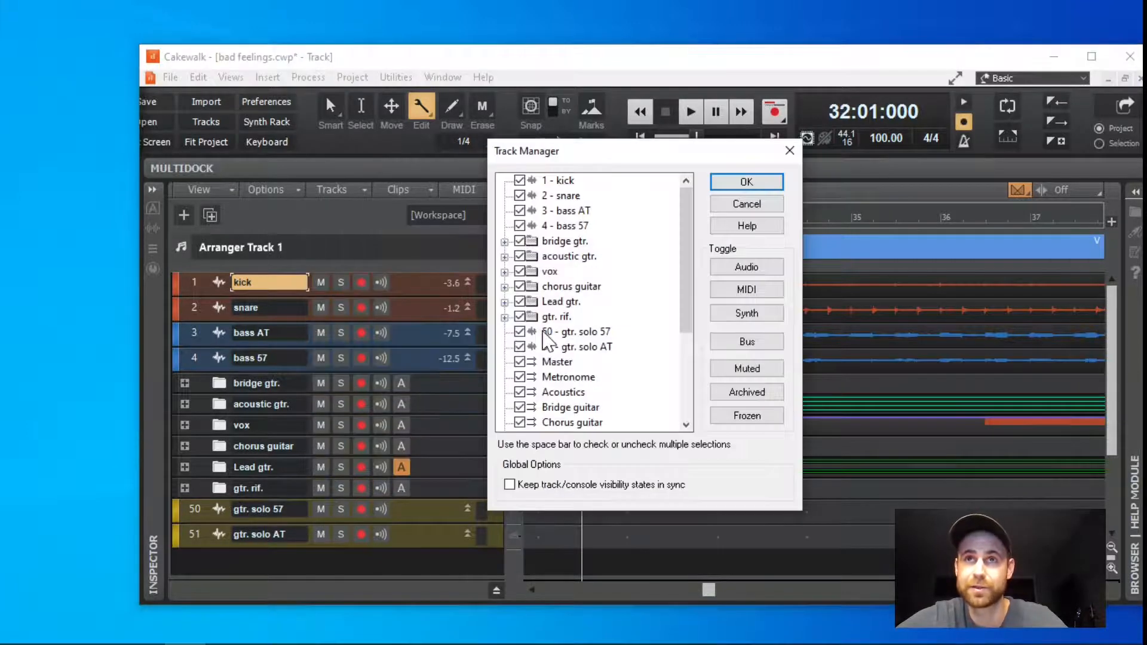
mouse_move(686, 243)
mouse_down()
mouse_move(696, 335)
mouse_move(695, 260)
mouse_up()
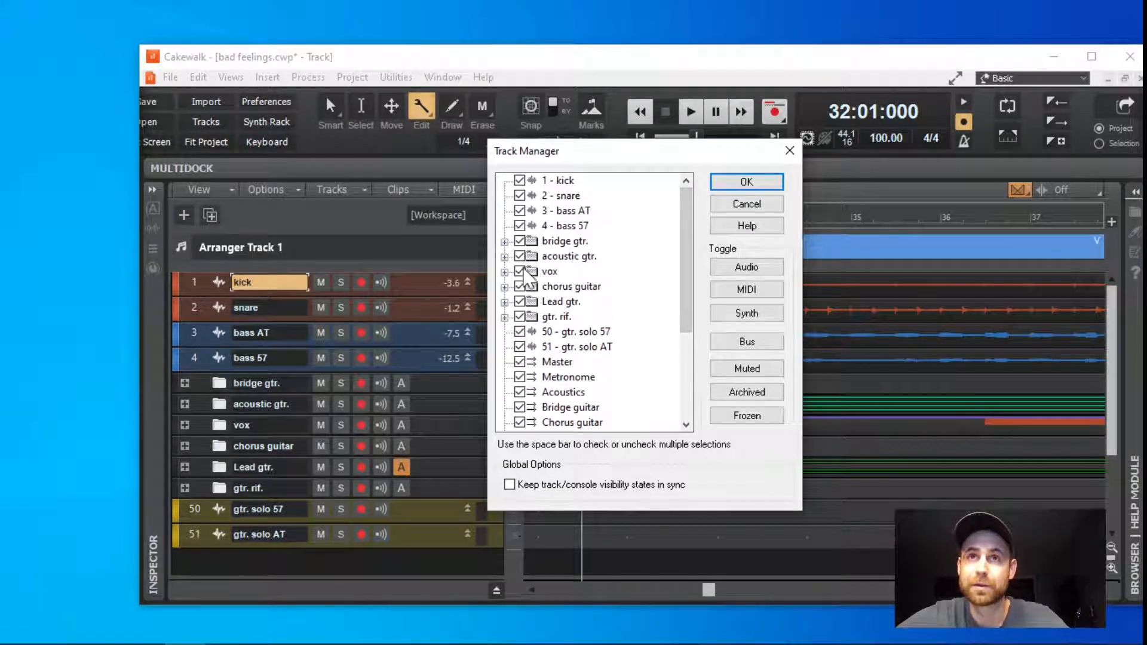
click(504, 242)
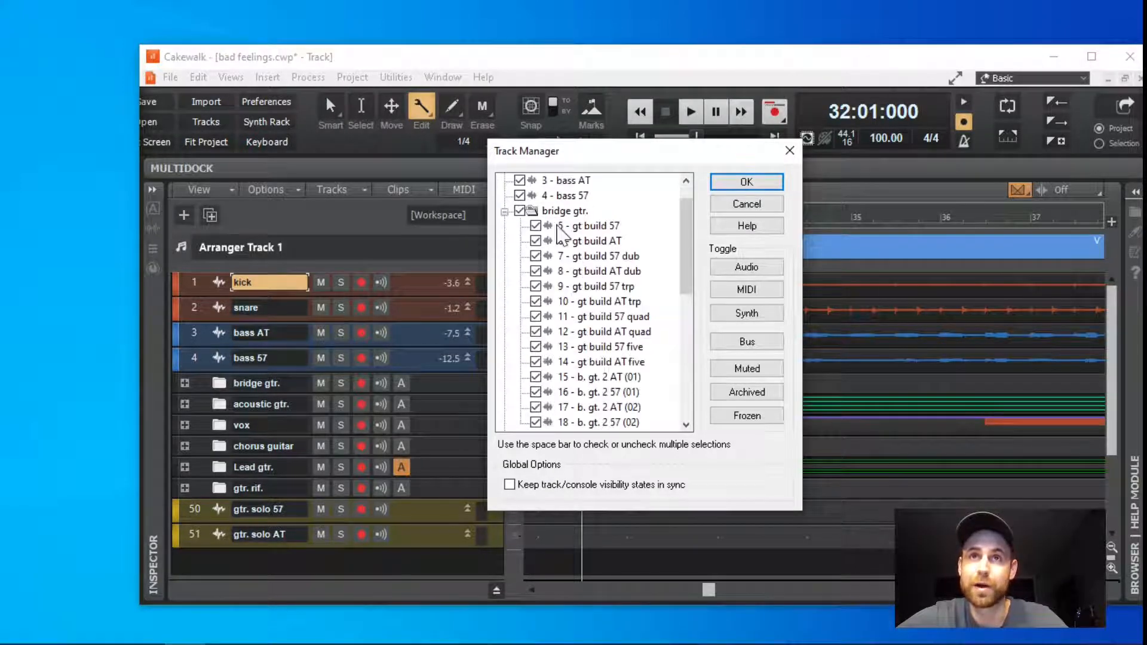
click(535, 226)
click(536, 242)
click(536, 256)
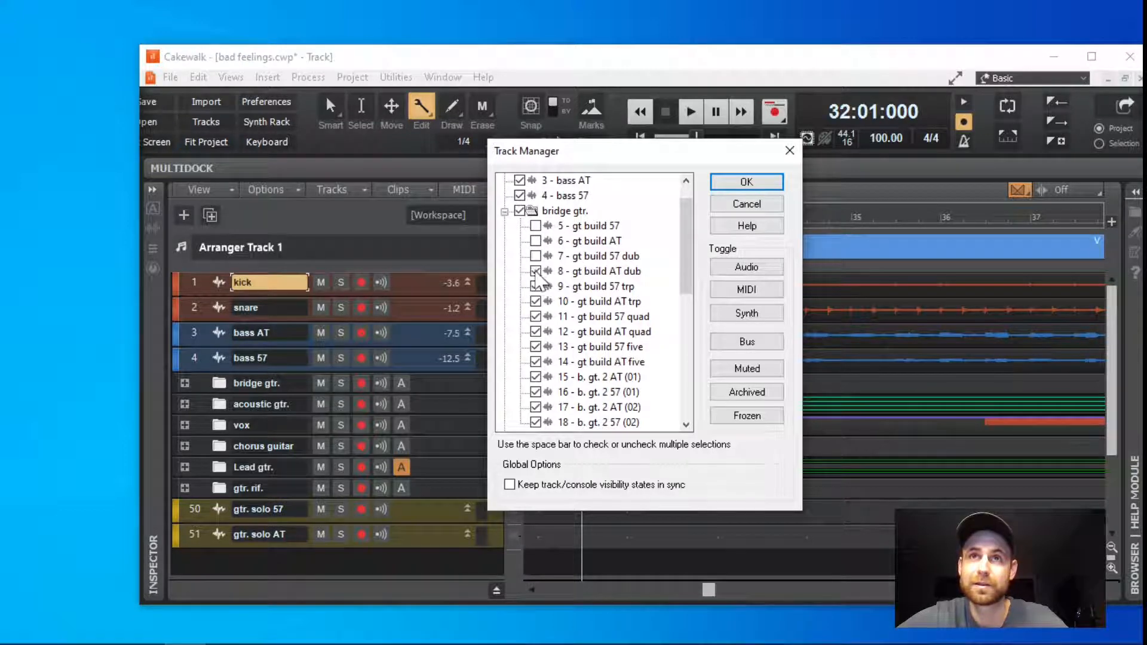
click(536, 271)
click(536, 287)
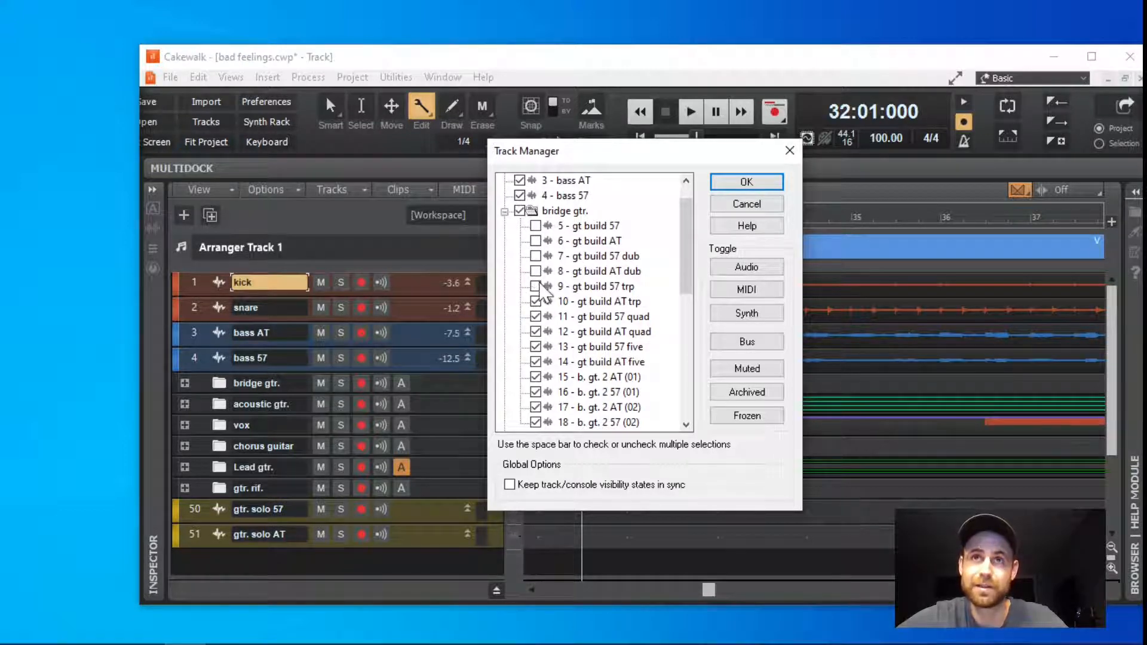
click(535, 302)
click(536, 317)
click(536, 332)
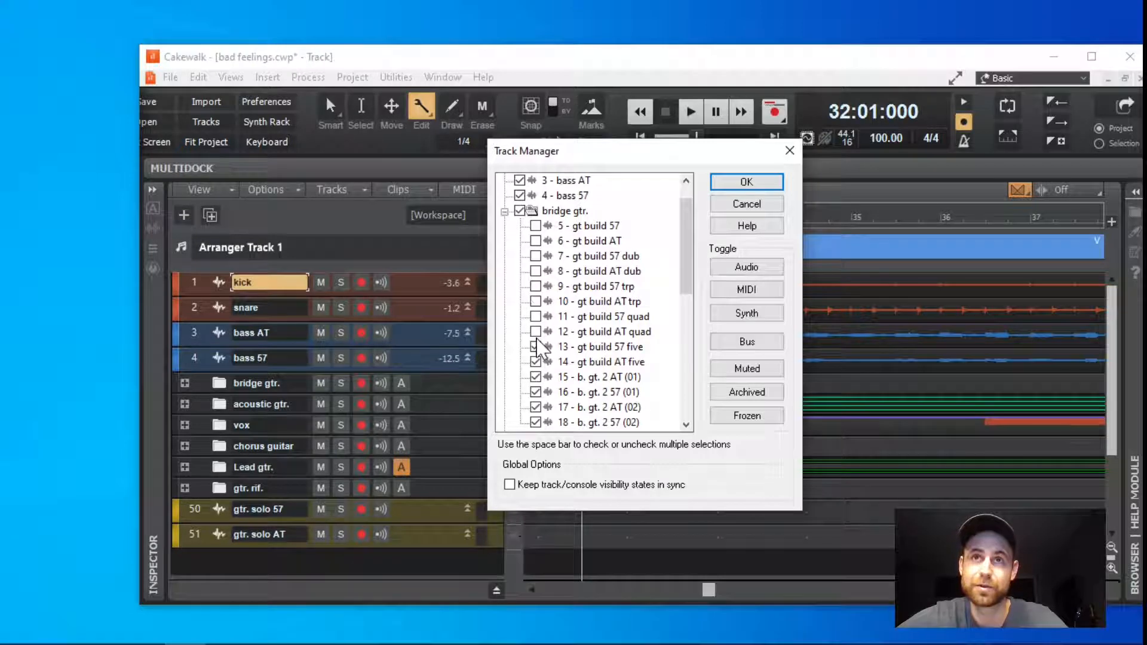
Turn off the visibility of bridge gtr. tracks 13 through 18, apply the changes, and collapse the bridge gtr. folder.
scroll(537, 335, down, 1)
click(537, 303)
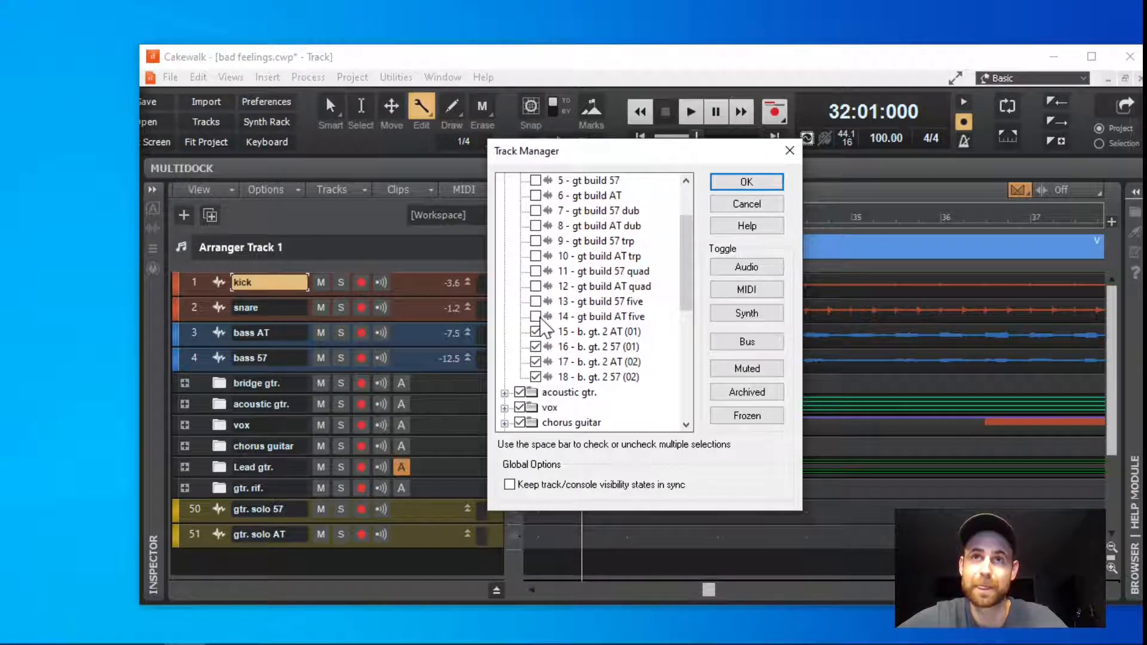
click(536, 332)
click(535, 346)
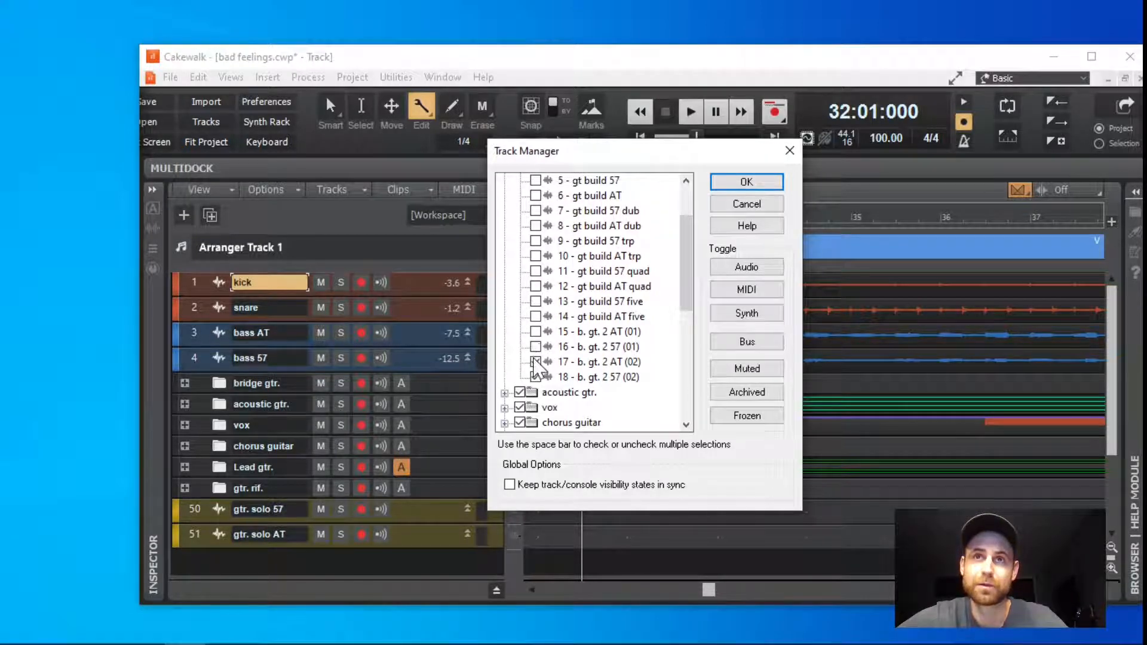
click(534, 376)
scroll(568, 336, up, 2)
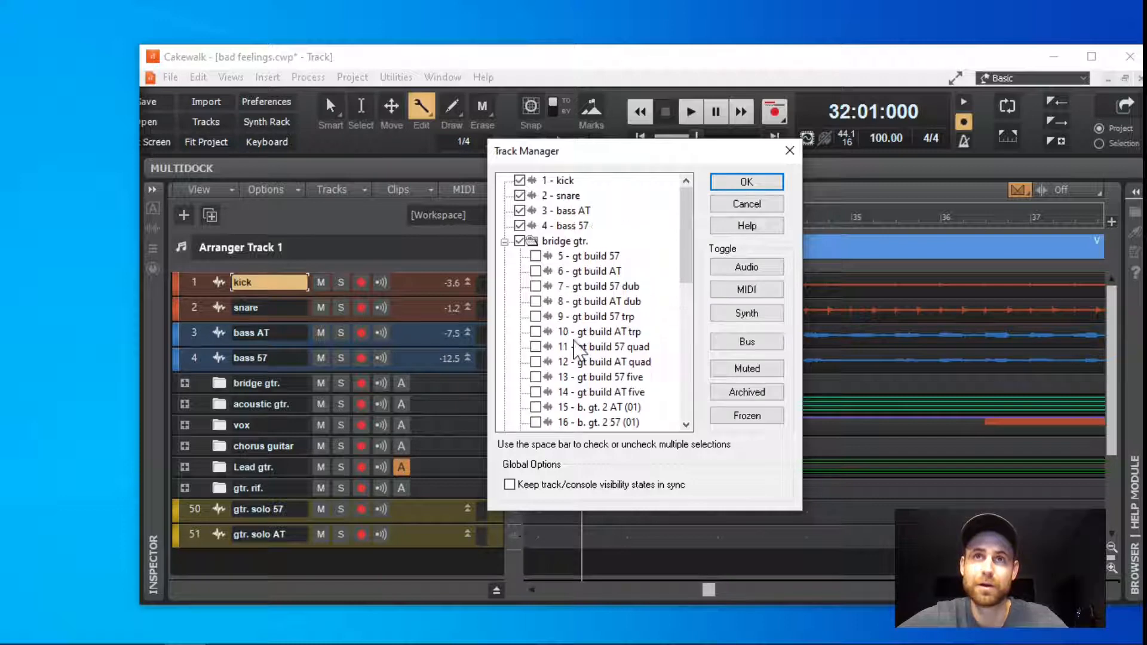
click(506, 243)
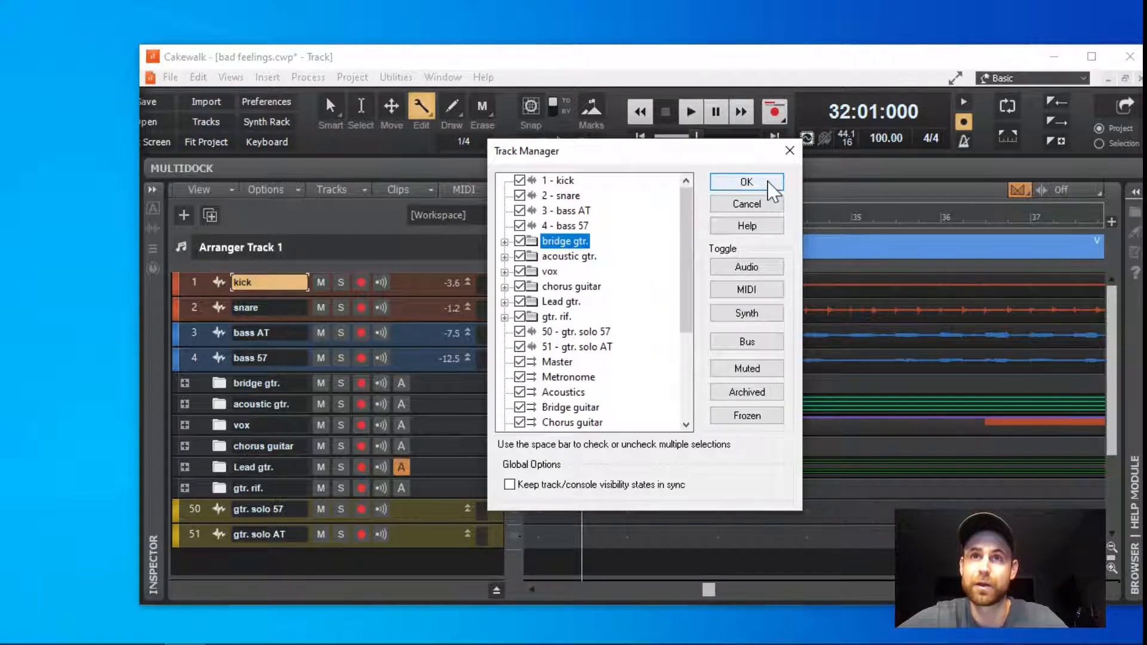
click(768, 185)
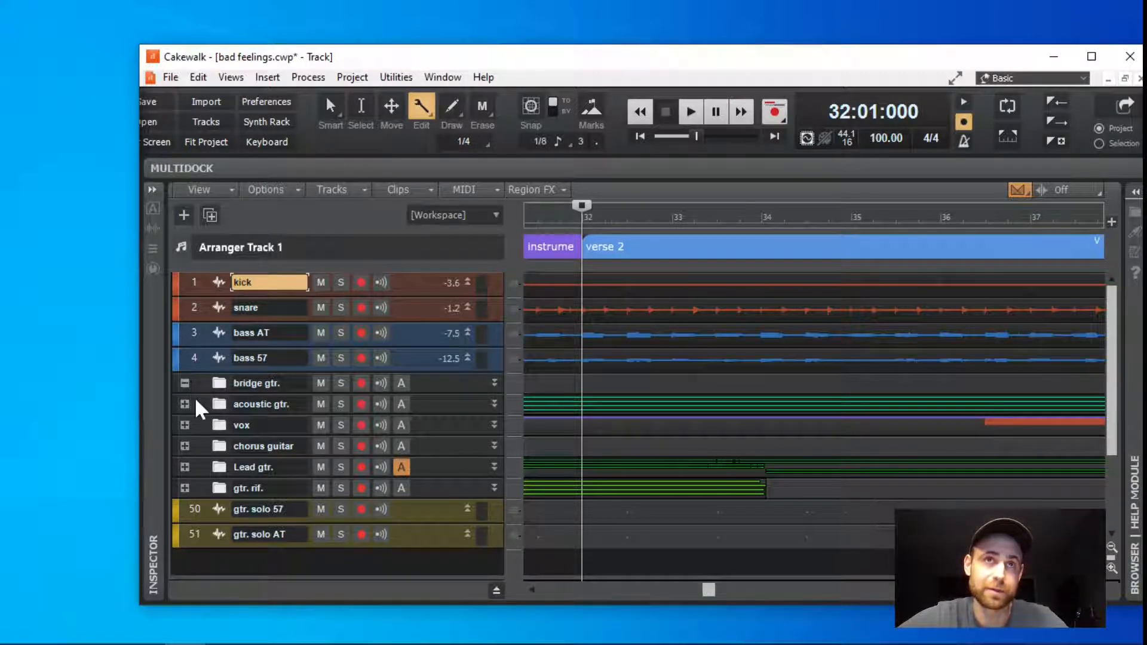
click(185, 383)
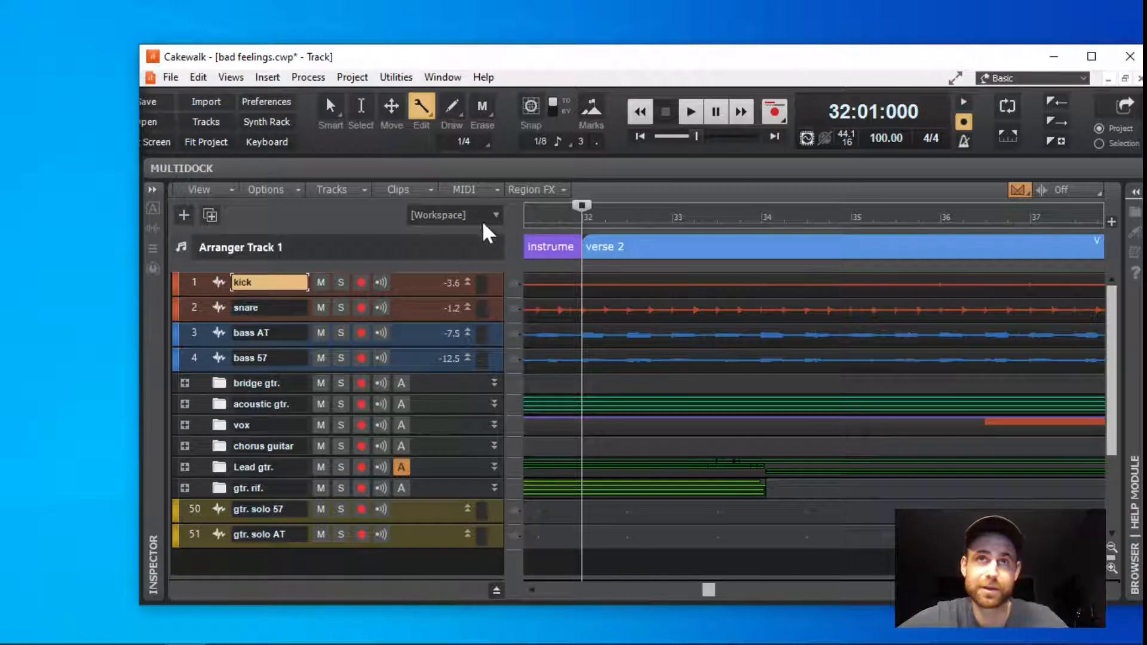
Turn the visibility of bridge gtr. tracks 5 through 9 back on in the Track Manager.
click(339, 189)
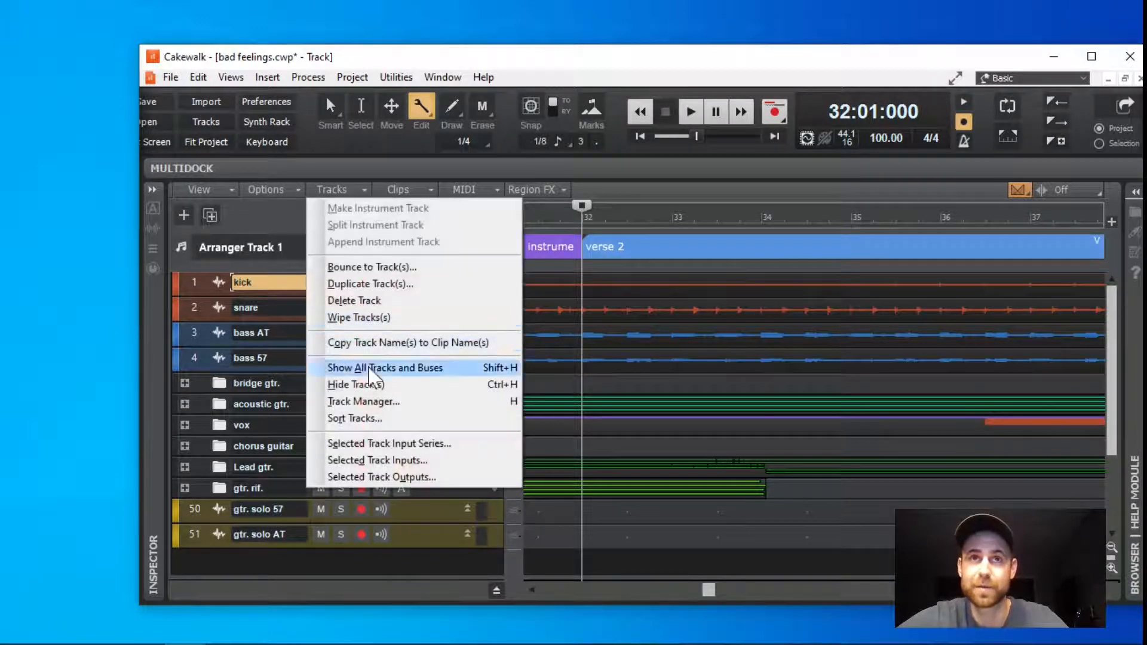
click(387, 403)
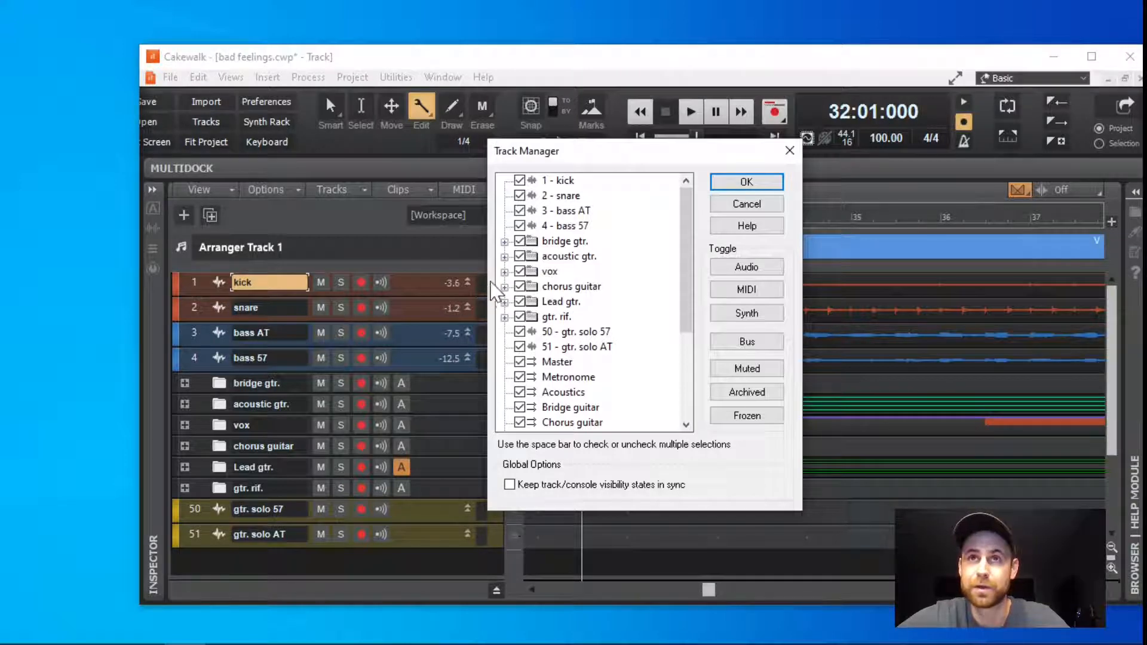
click(505, 242)
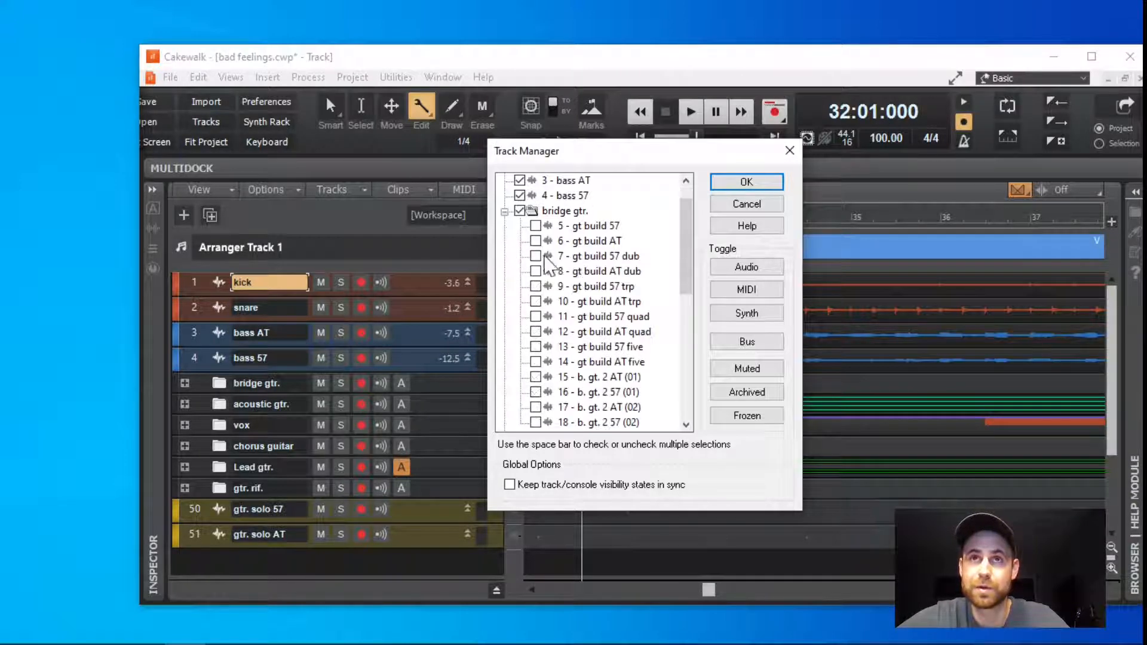
click(535, 241)
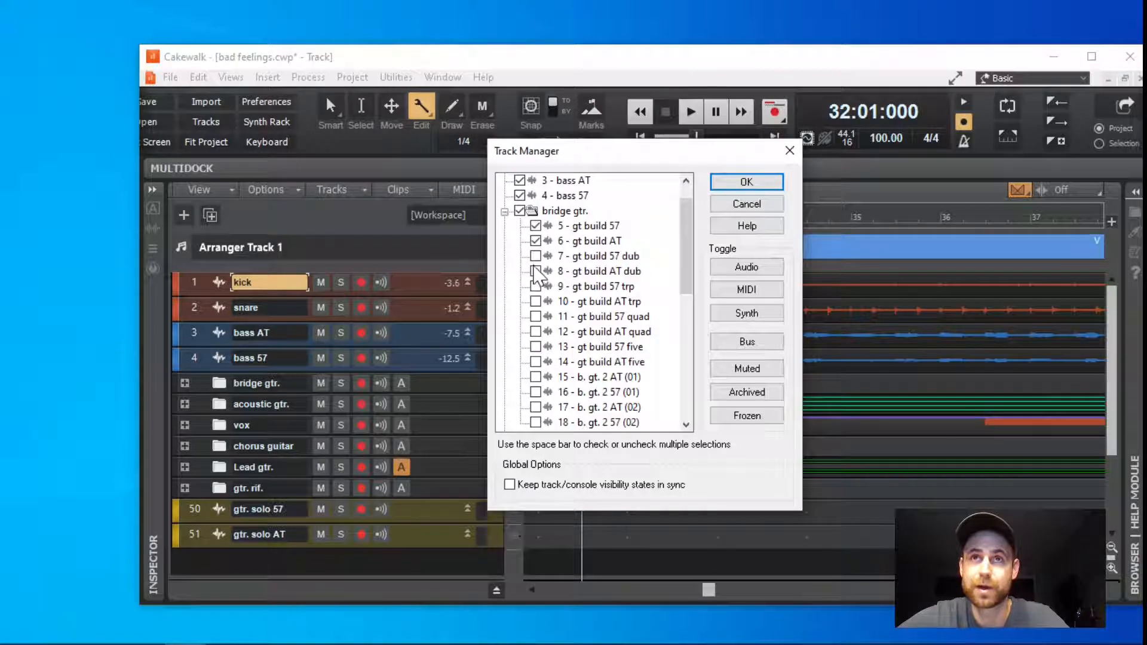
click(536, 255)
click(536, 271)
click(535, 286)
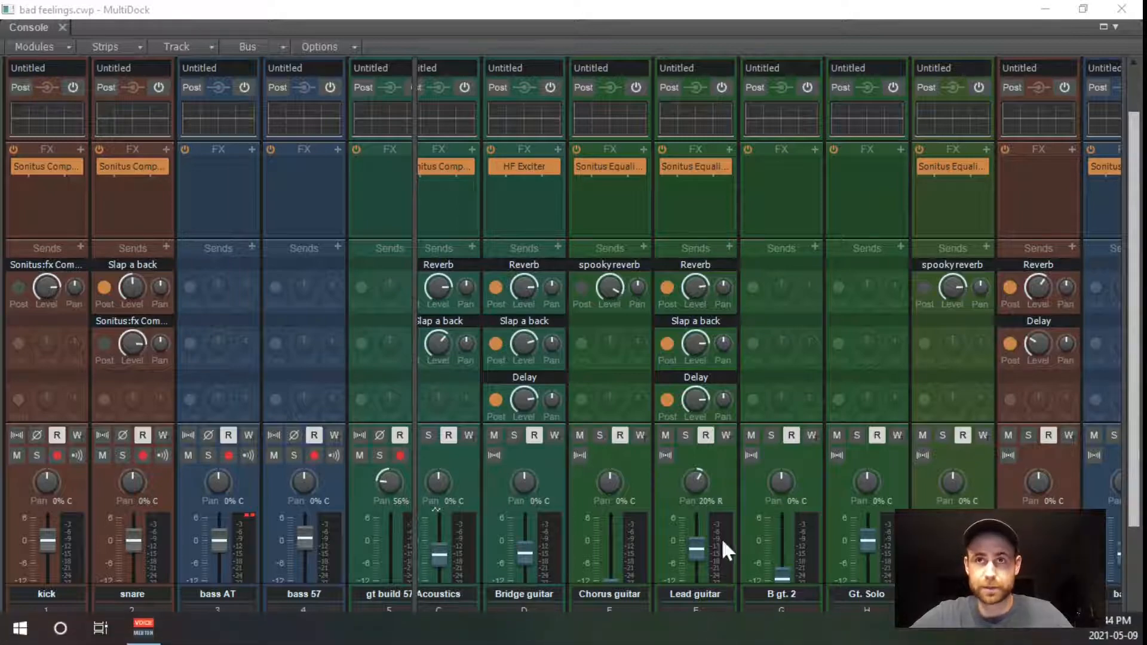
Insert a new audio track from the console.
drag(700, 639, 913, 638)
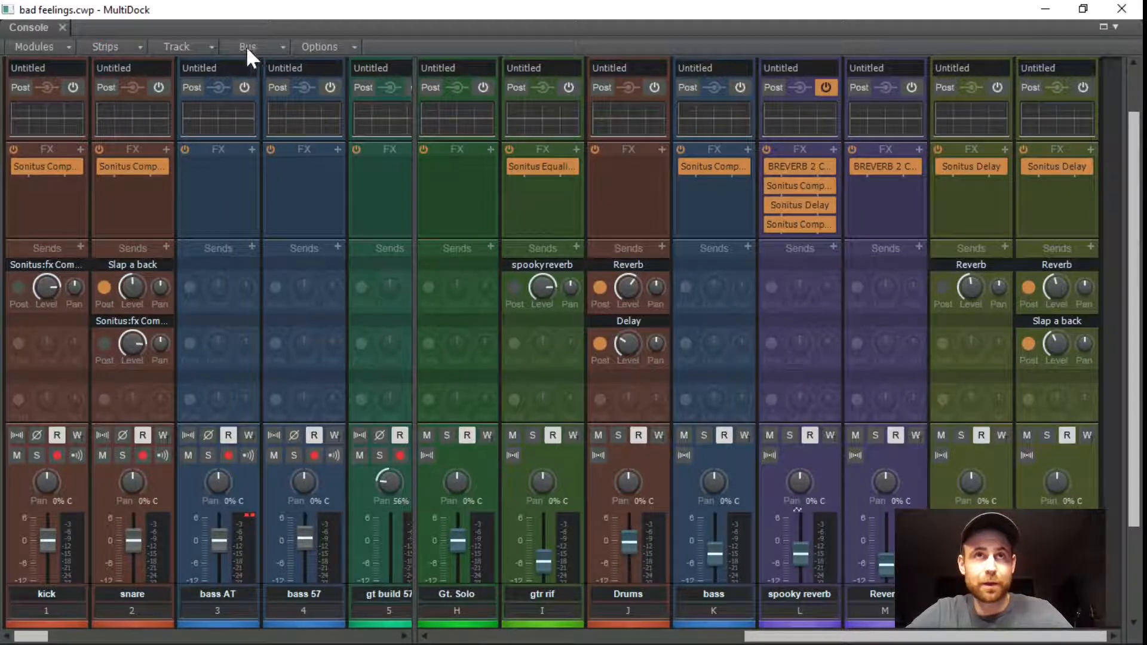
click(206, 50)
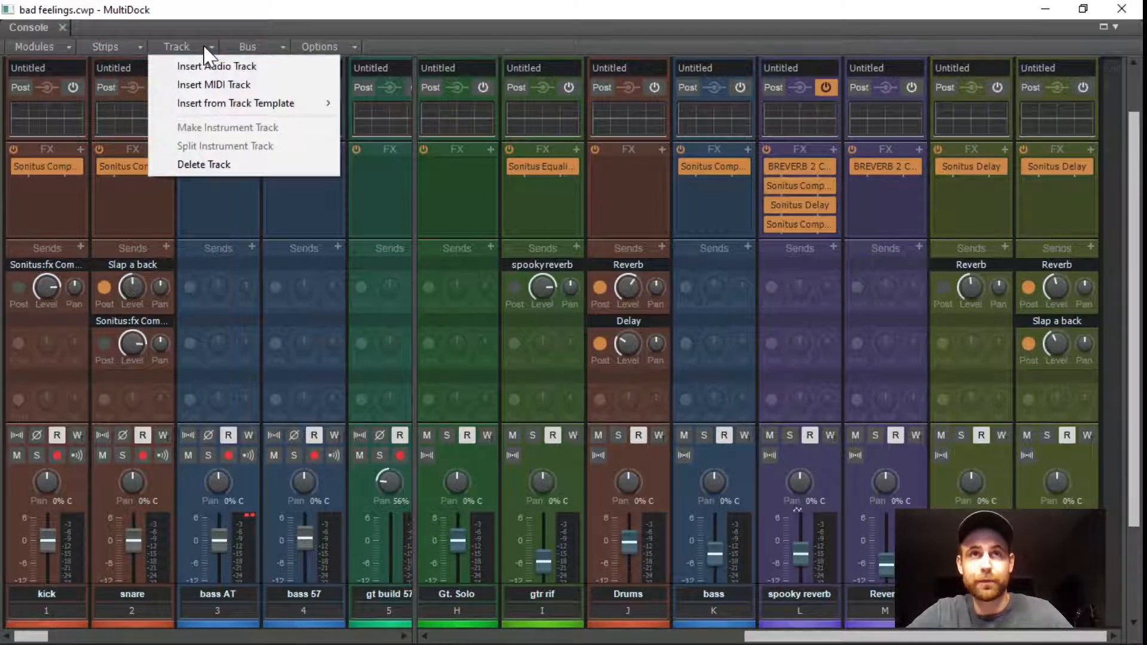
click(209, 66)
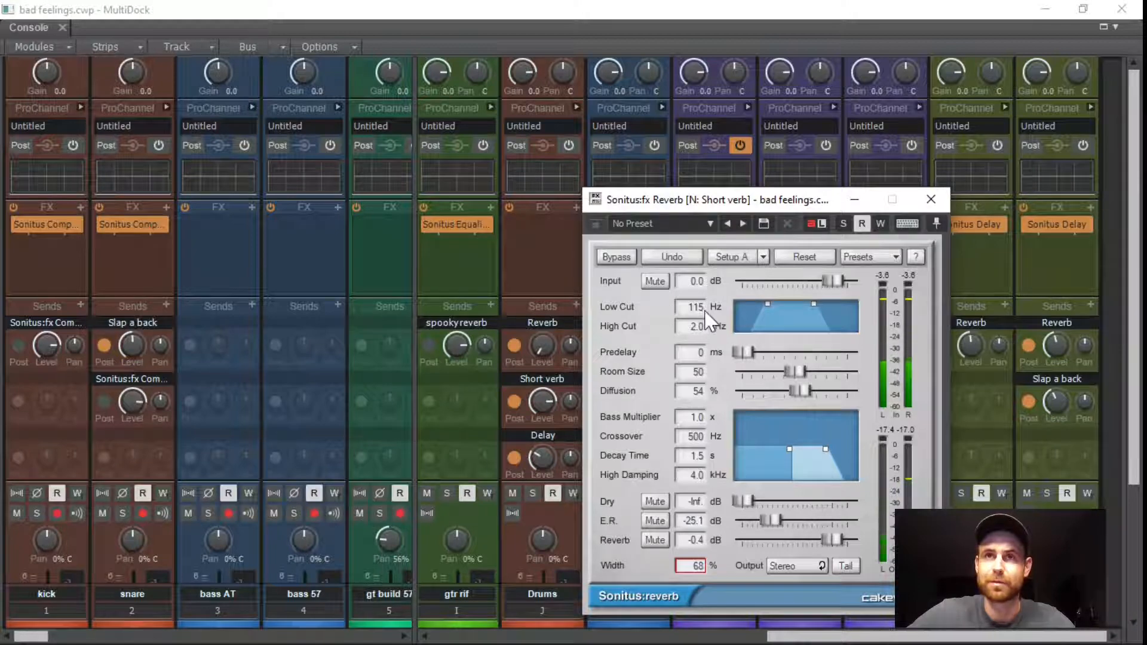
Set the Short verb reverb to a 419 Hz low cut, 11.0 kHz high cut and 0.7 s decay time, and compare it with bypass.
drag(697, 309, 711, 226)
drag(697, 330, 706, 315)
double_click(696, 454)
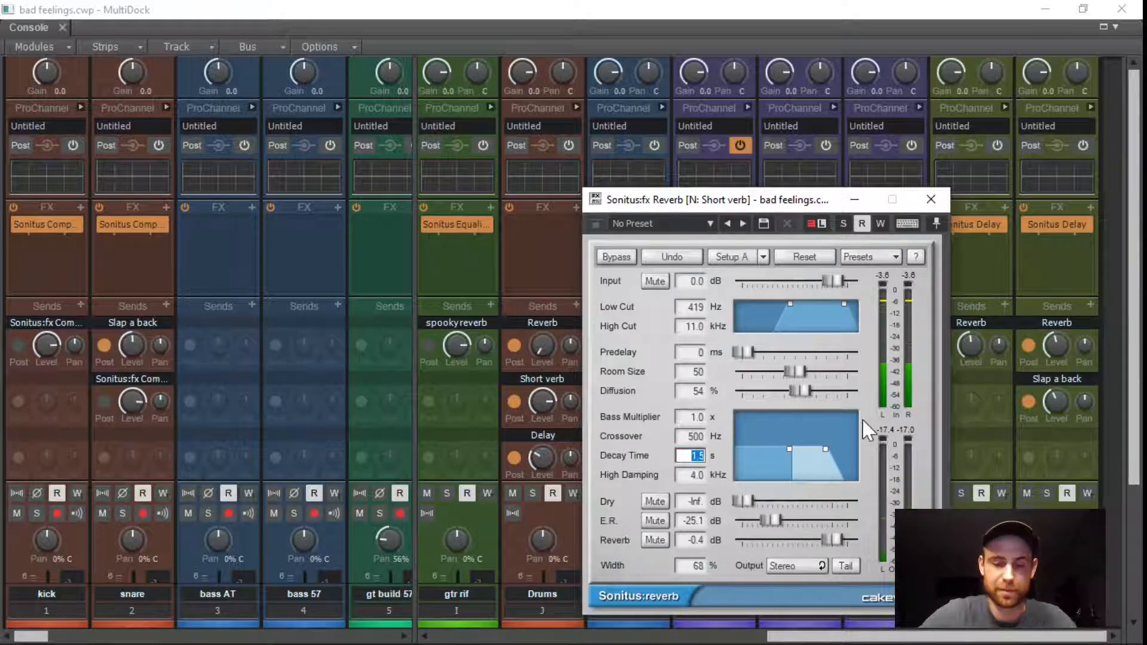
text(0)
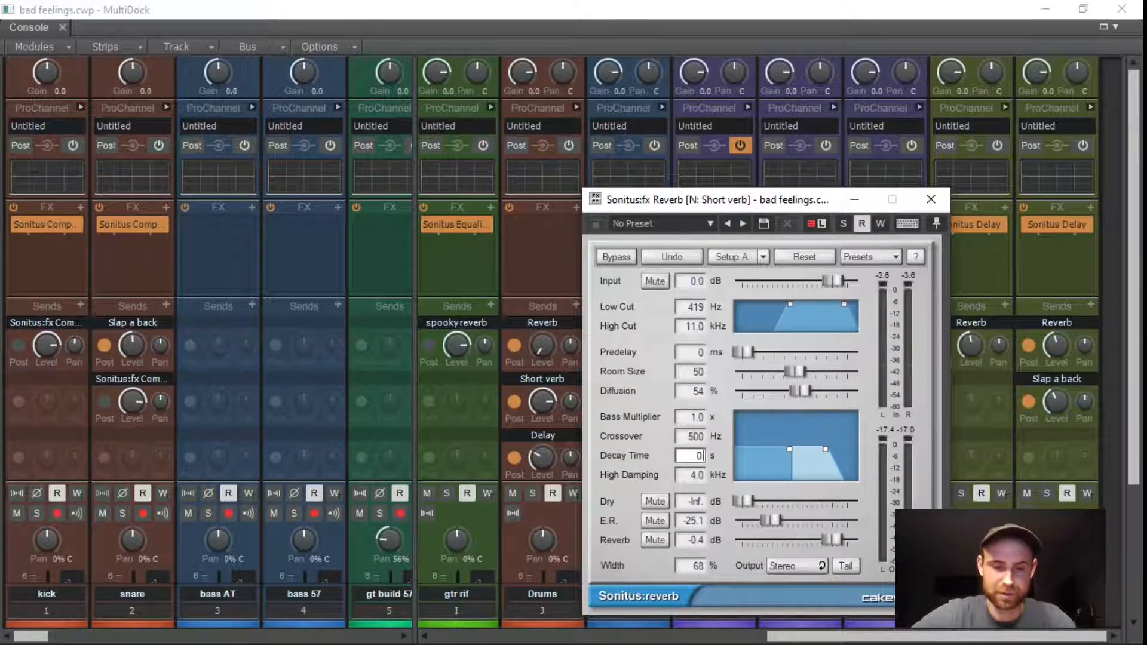
text(.7)
key(Return)
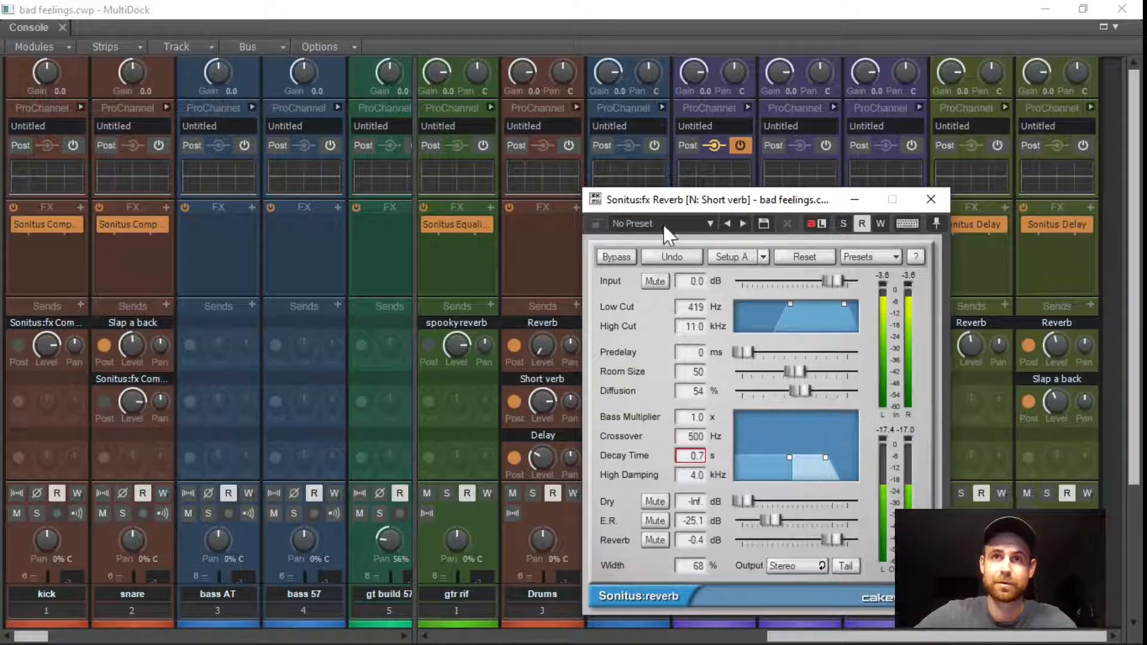
click(627, 261)
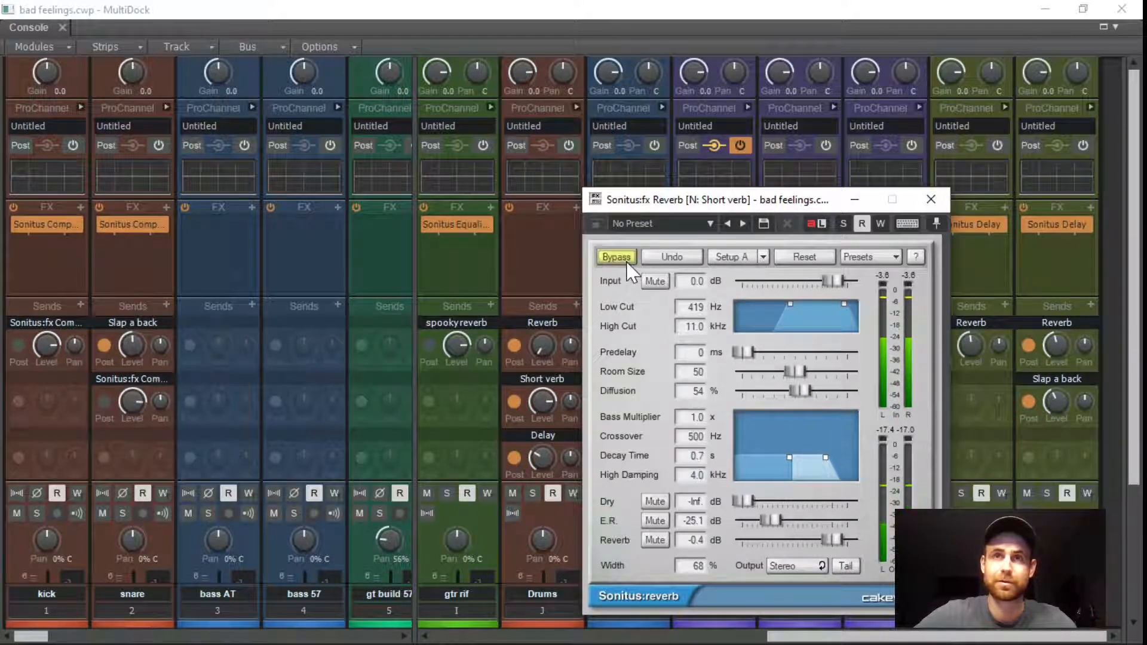
click(627, 261)
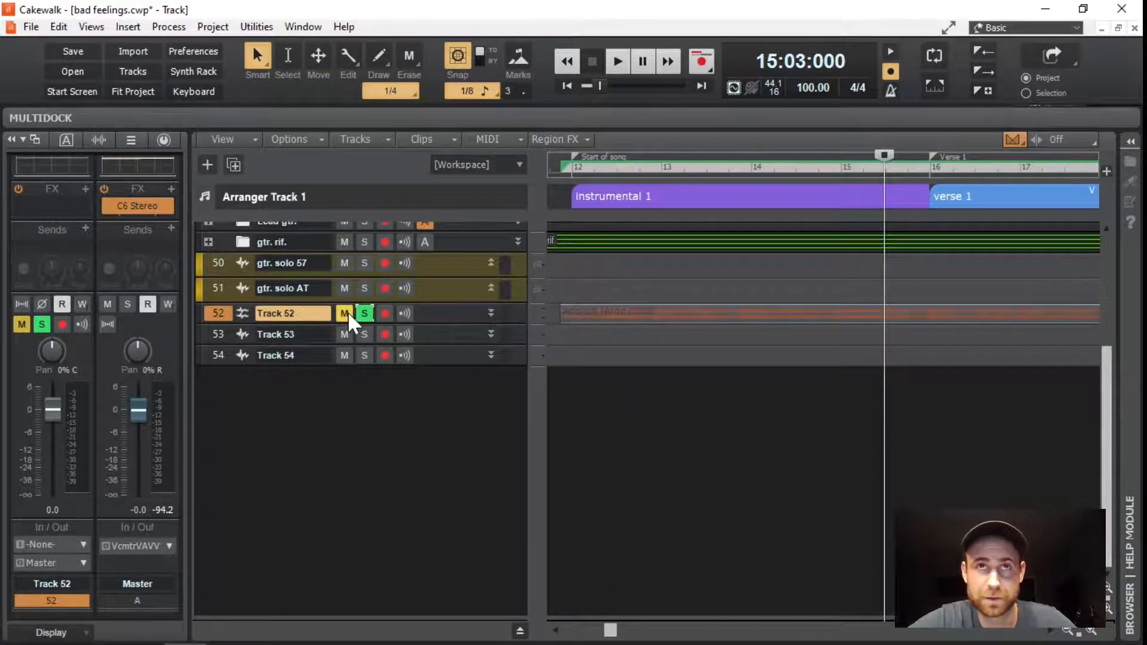
Add the Mix module to the control bar.
right_click(1109, 80)
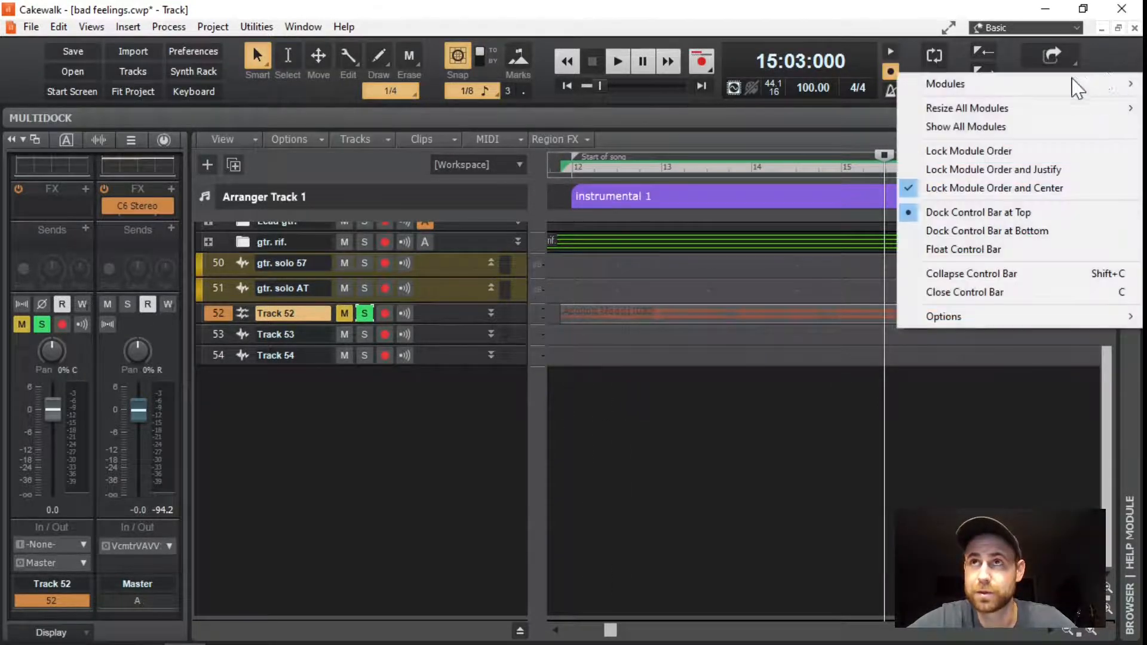
mouse_move(1021, 90)
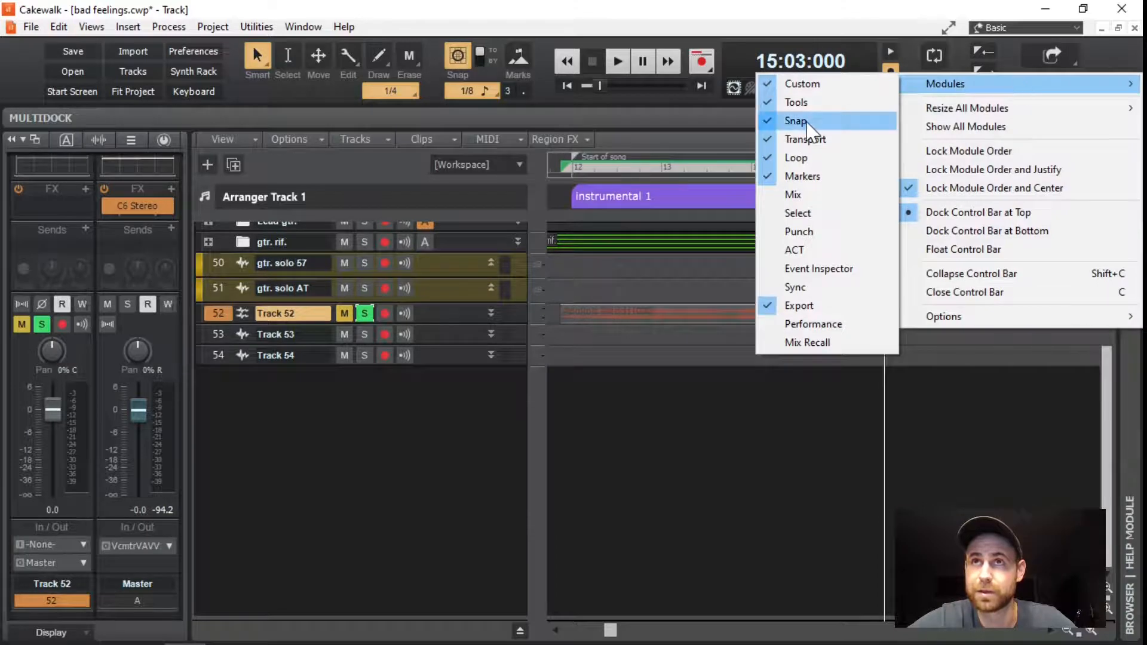
click(795, 194)
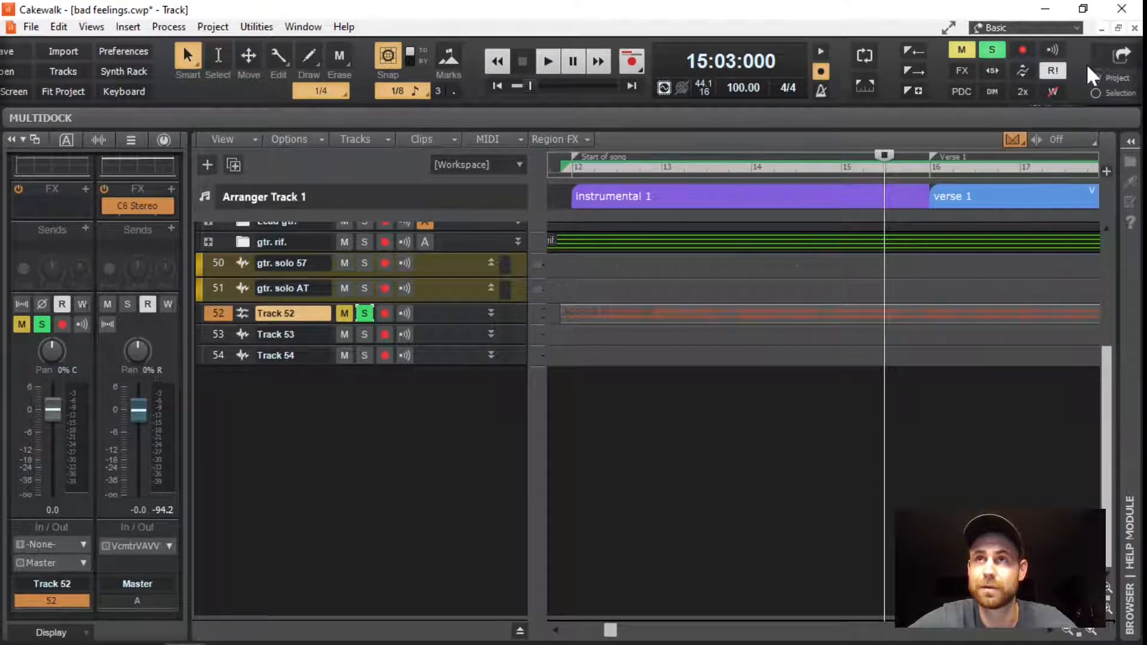
right_click(1084, 83)
click(739, 435)
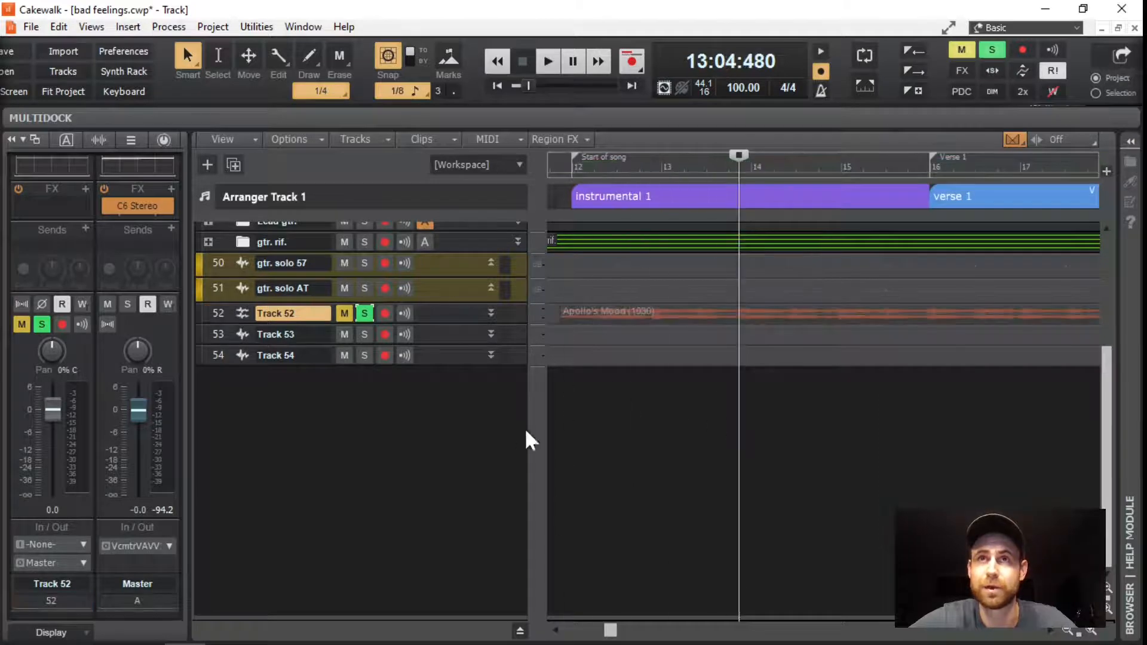
Unmute the soloed Track 52 holding the Apollo's Mood clip, audition it, and mute it again.
click(346, 313)
key(space)
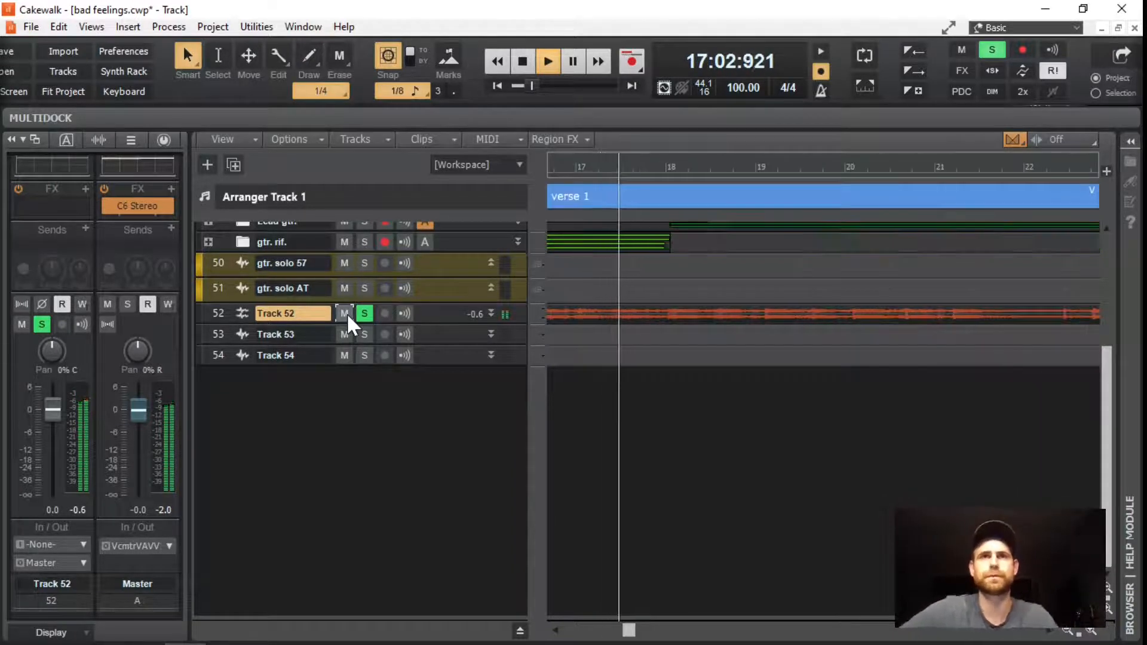
key(space)
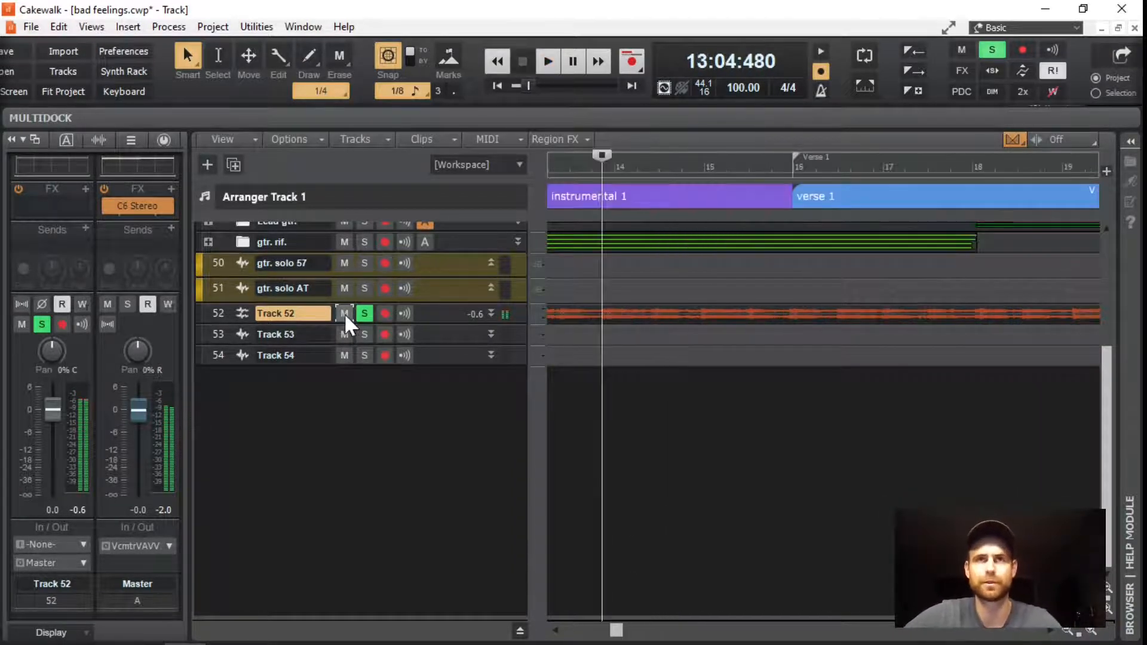
click(344, 313)
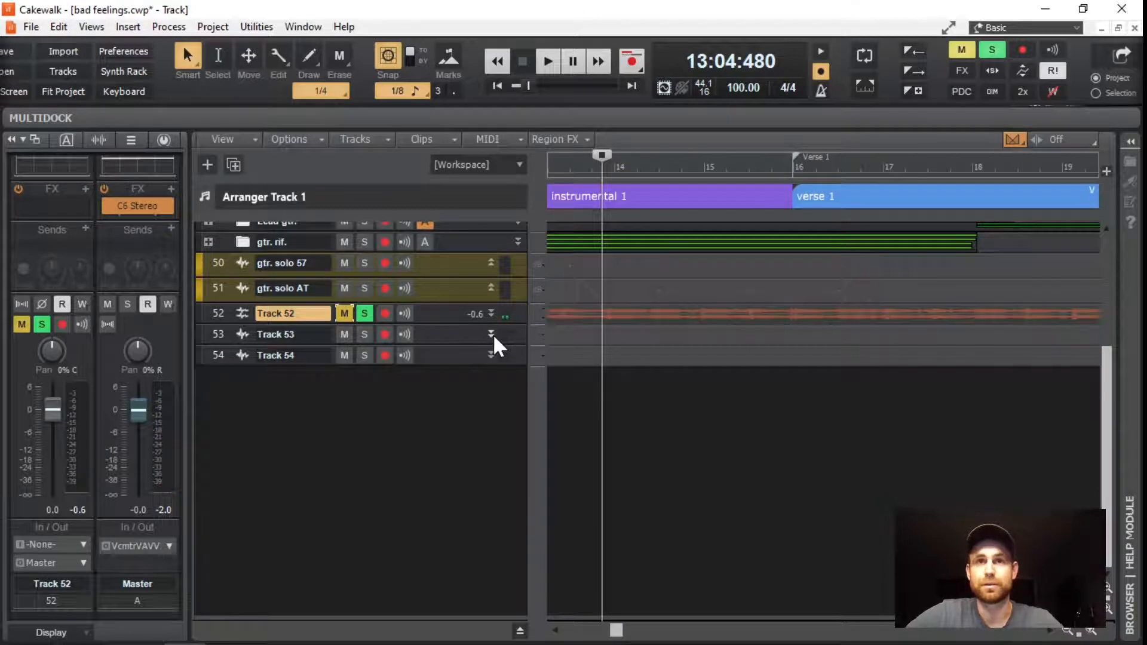
Solo and unmute Track 53 to audition its Sunset Canyon clip, and lower the track's volume to -3.3 dB.
click(492, 335)
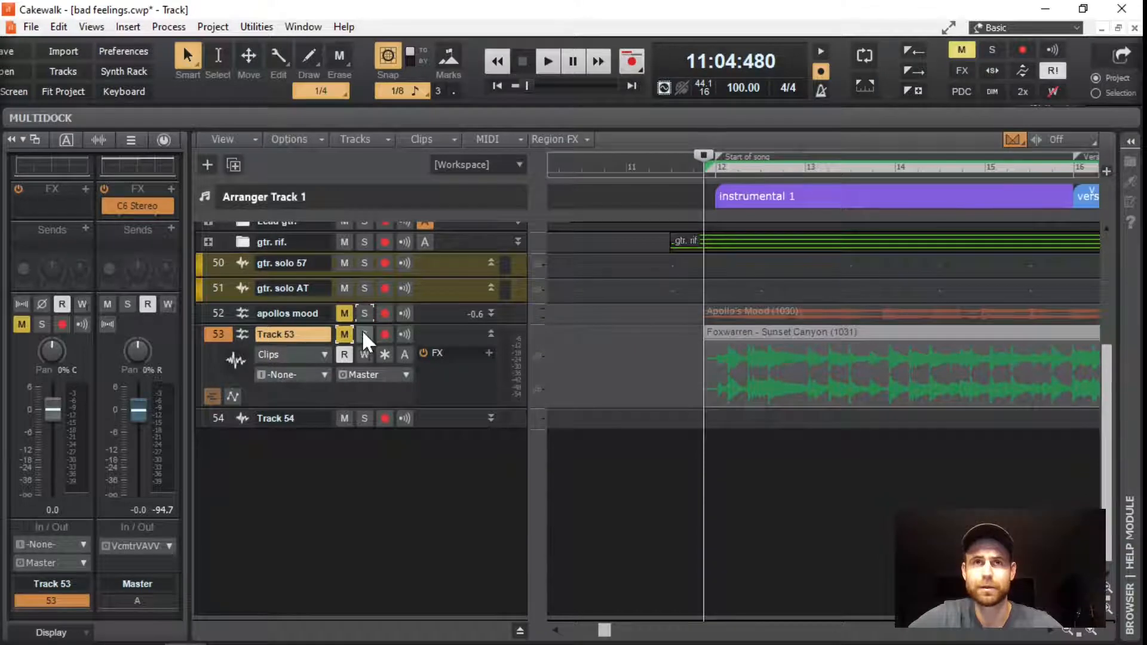
click(362, 334)
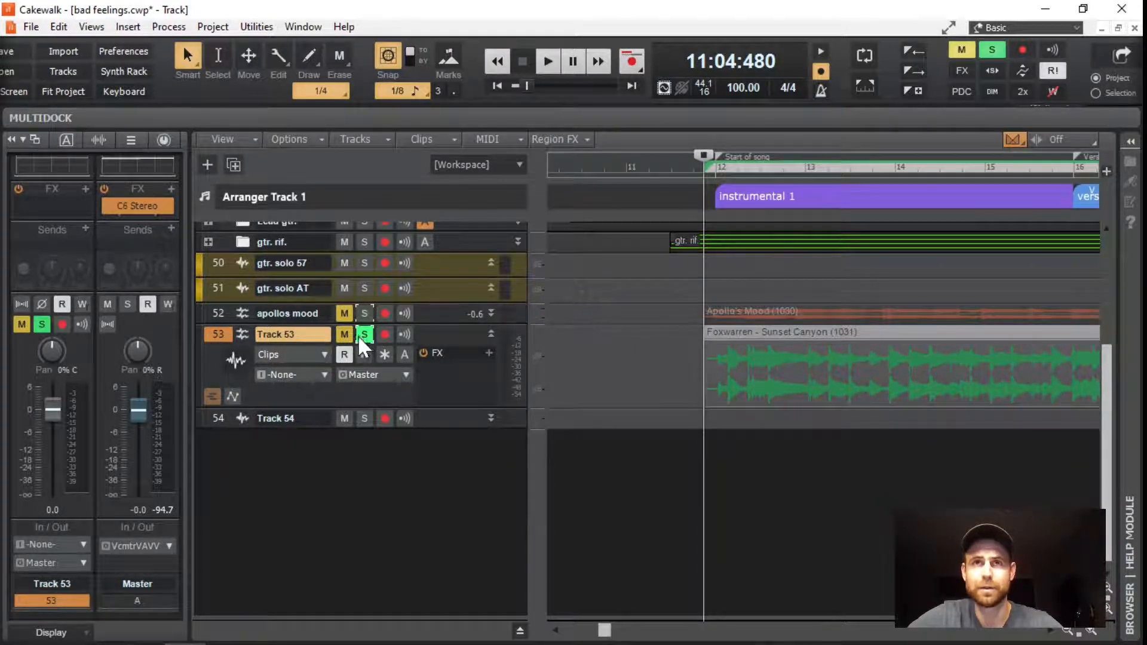
key(space)
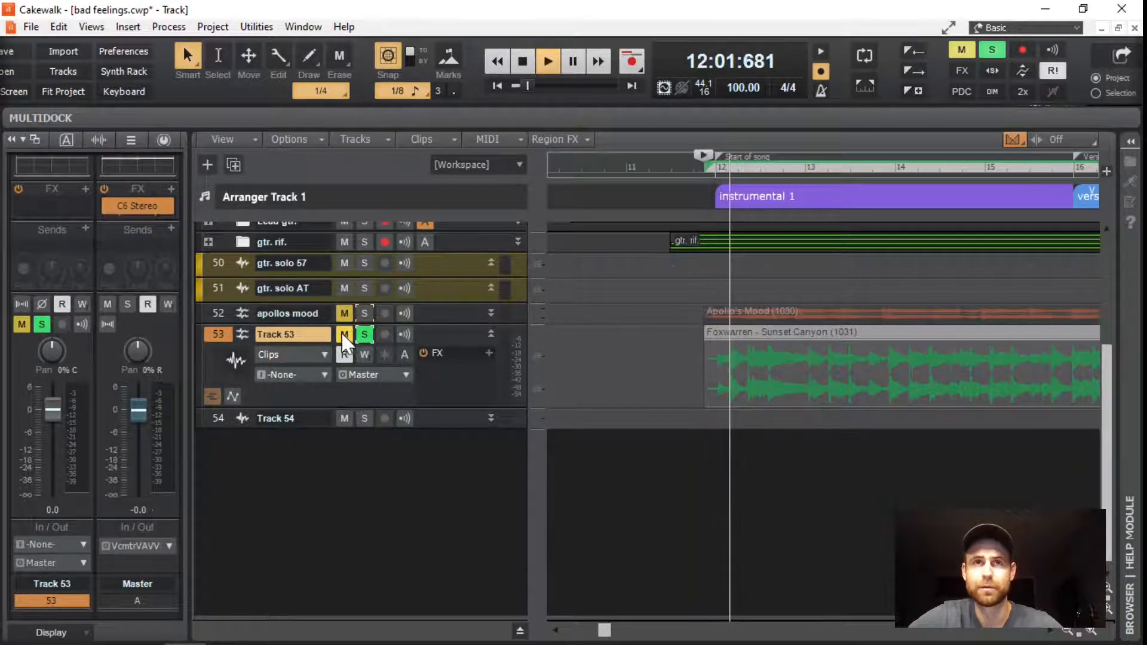
click(344, 335)
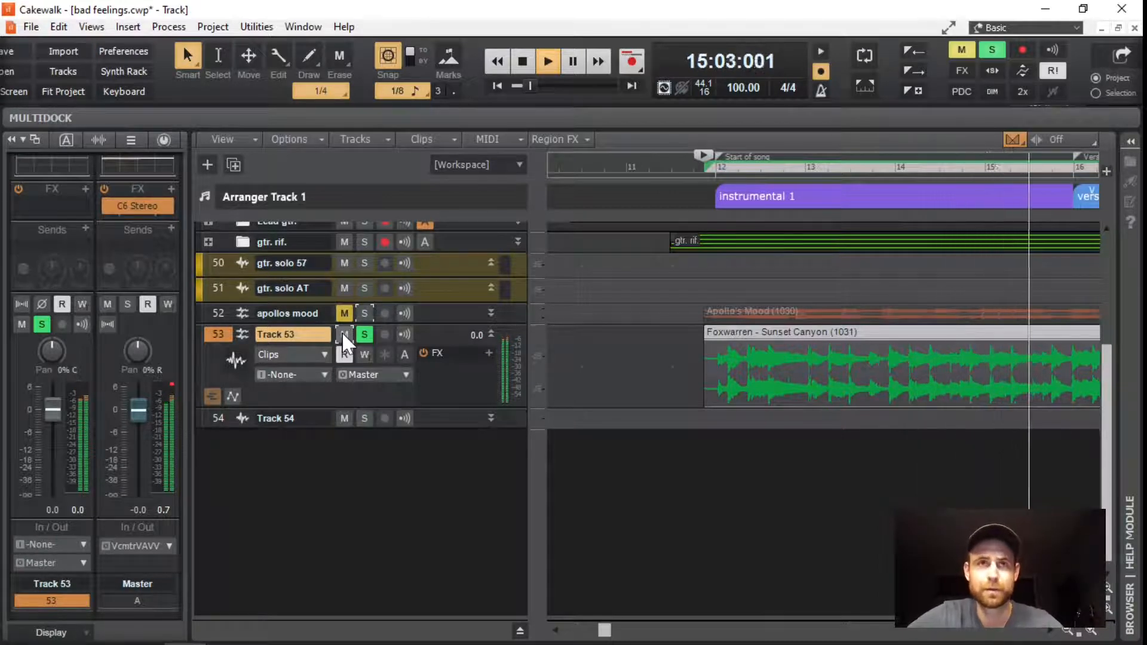
key(space)
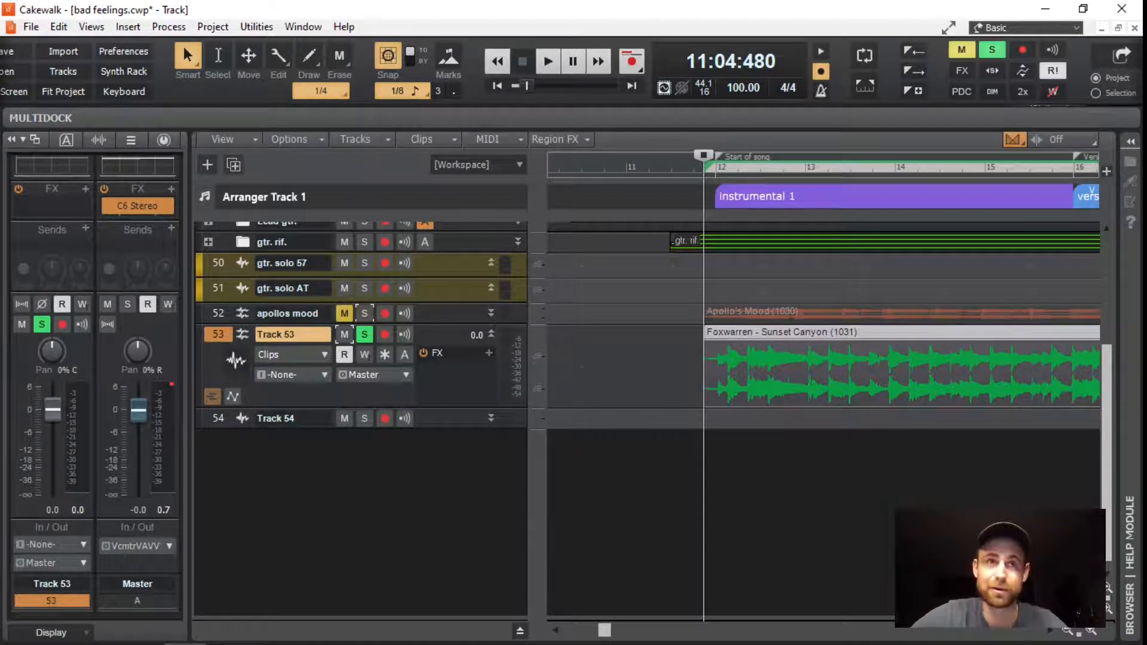
drag(58, 417, 58, 425)
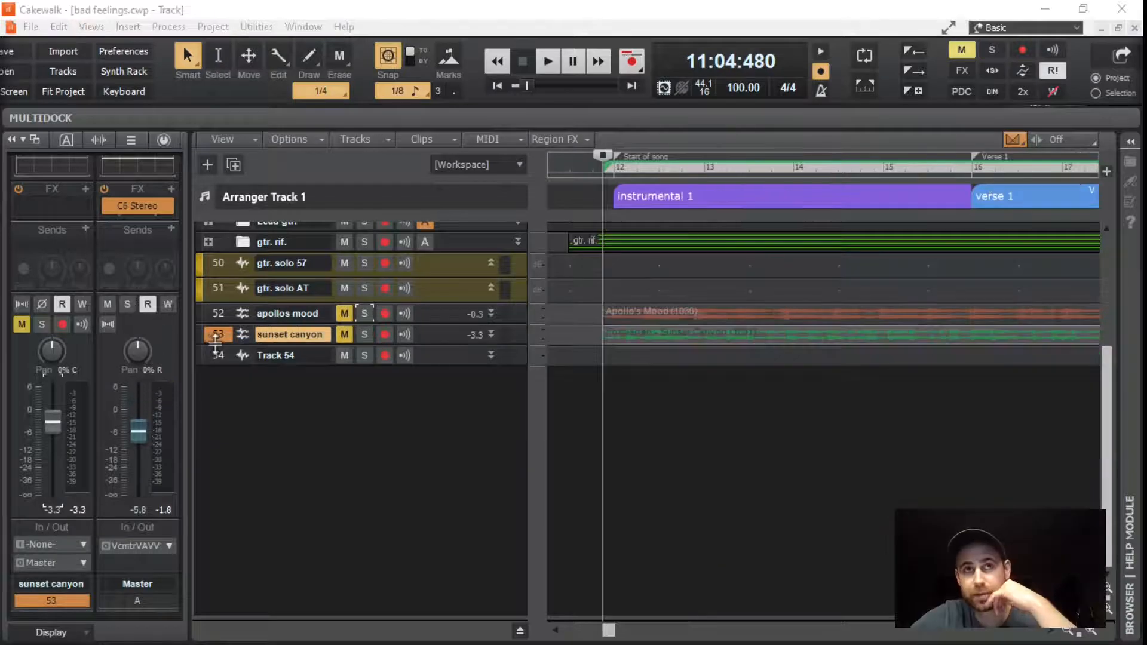
Play the project with the goodbye summer reference track 54 soloed and unmuted.
click(219, 355)
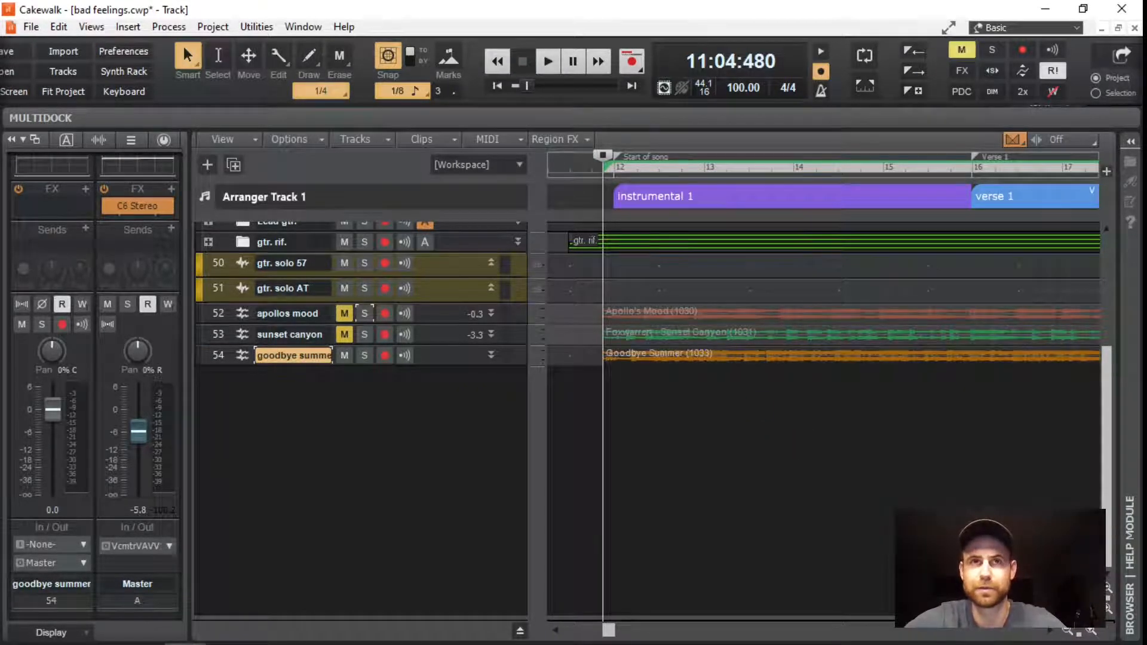
click(365, 355)
key(space)
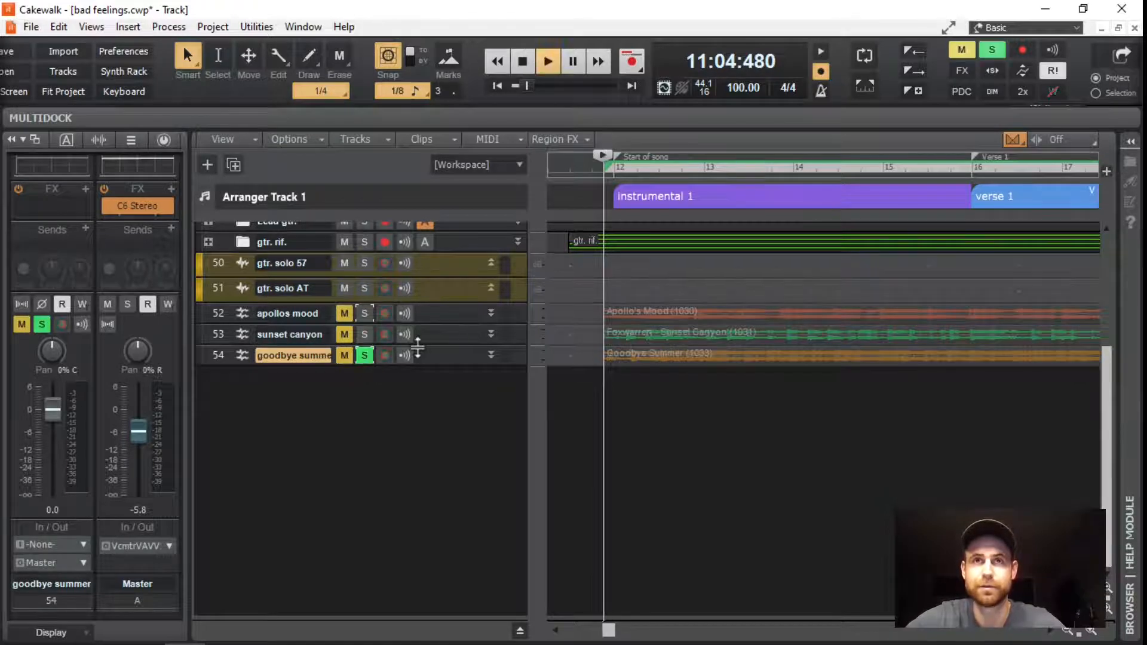
click(345, 355)
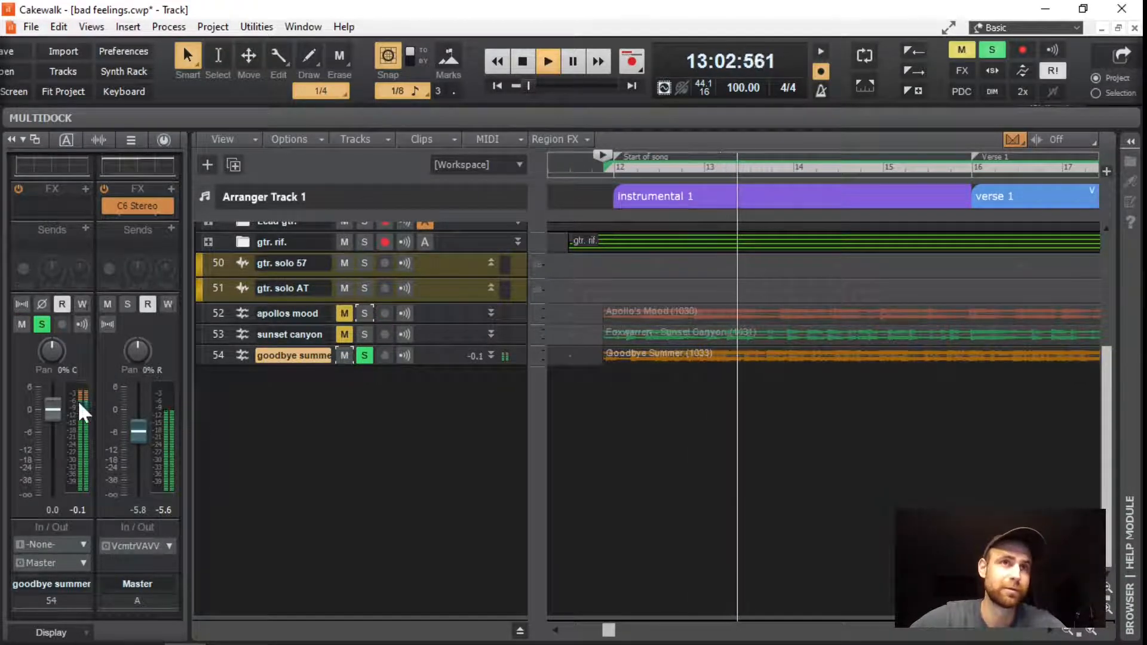
Compare the goodbye summer track with the full mix during playback, and lower its volume to -5.4 dB.
click(345, 355)
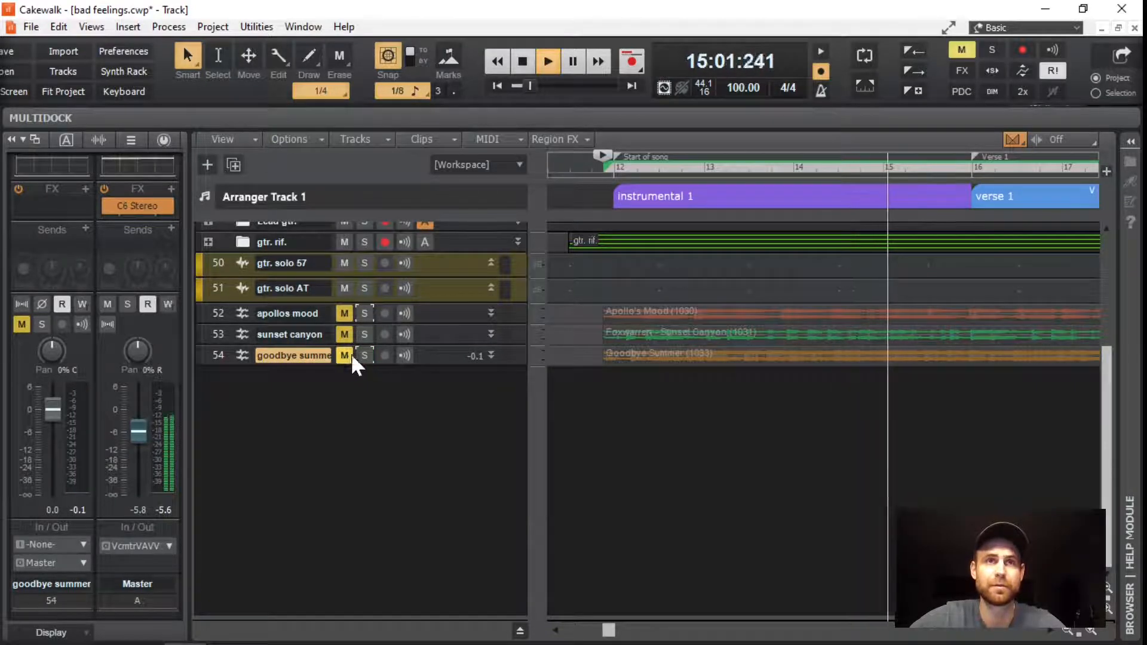
click(365, 356)
click(363, 355)
click(347, 355)
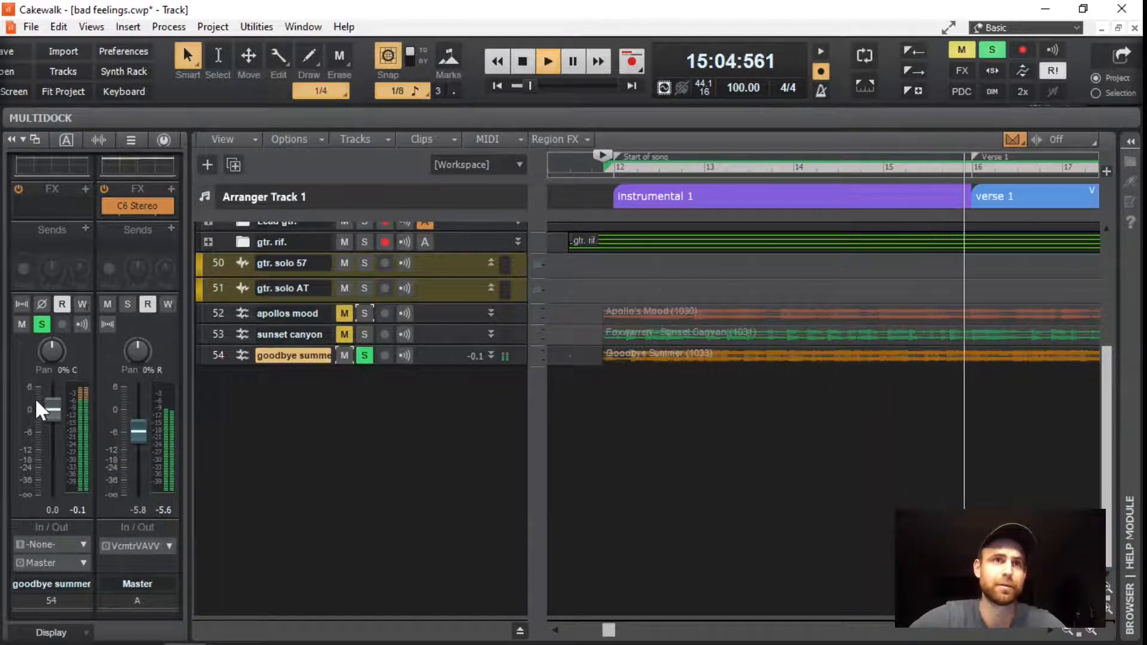
drag(53, 407, 113, 432)
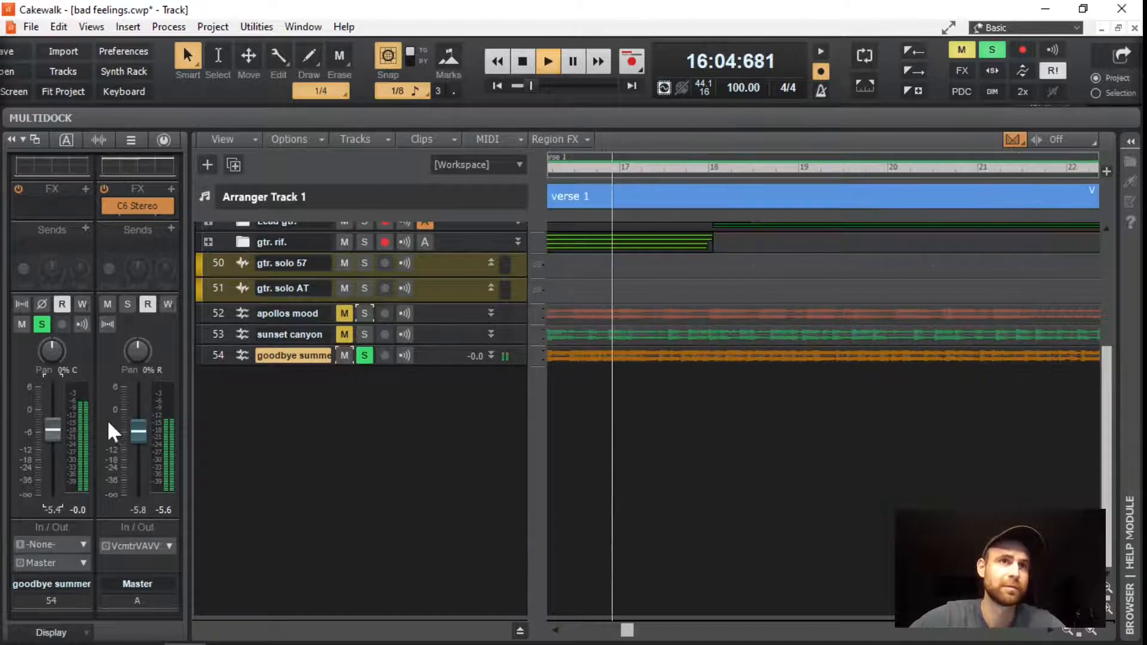
Alternate again between the song mix and the goodbye summer reference, stop playback, and leave the reference muted and unsoloed.
click(346, 355)
click(365, 355)
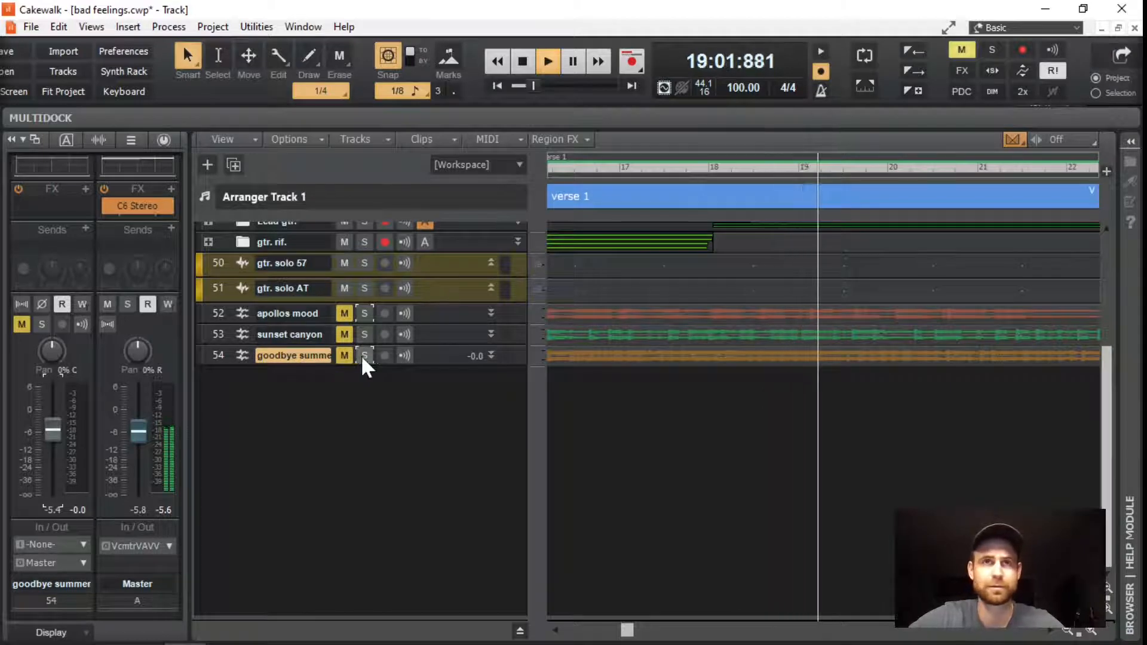
click(363, 355)
click(346, 355)
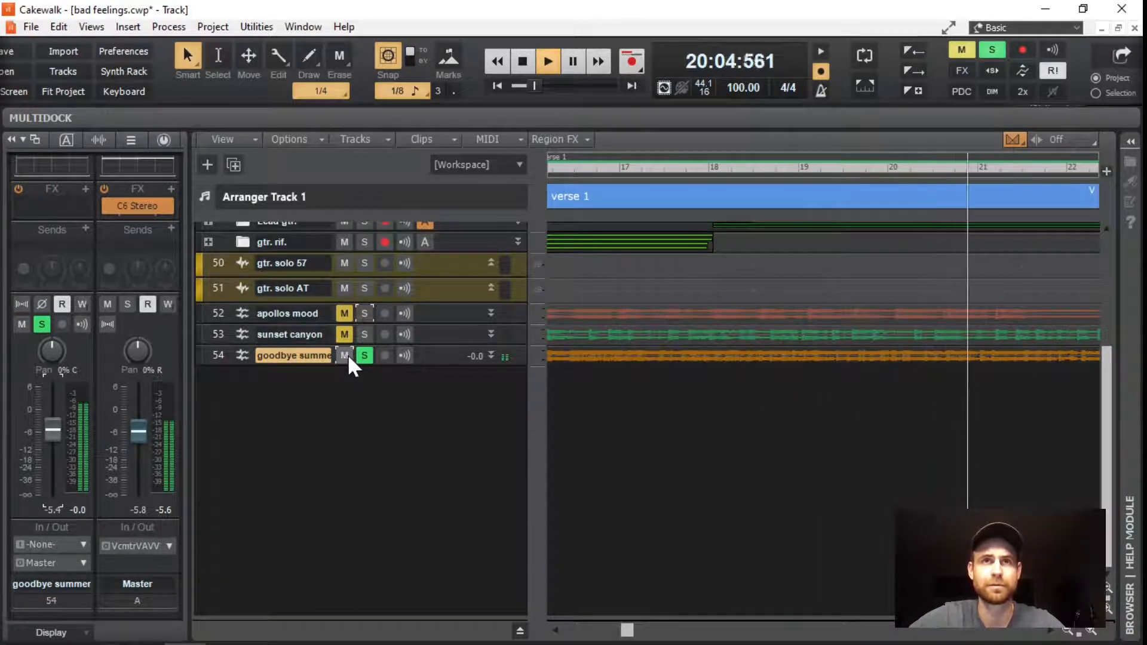
click(346, 354)
click(364, 355)
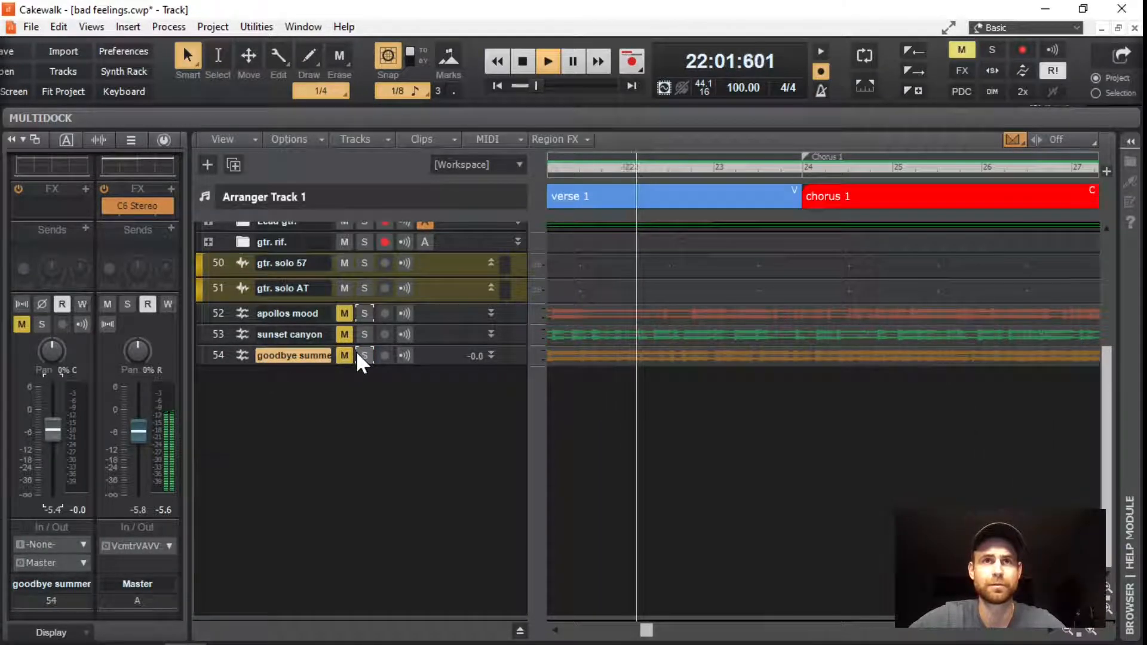
click(357, 352)
key(space)
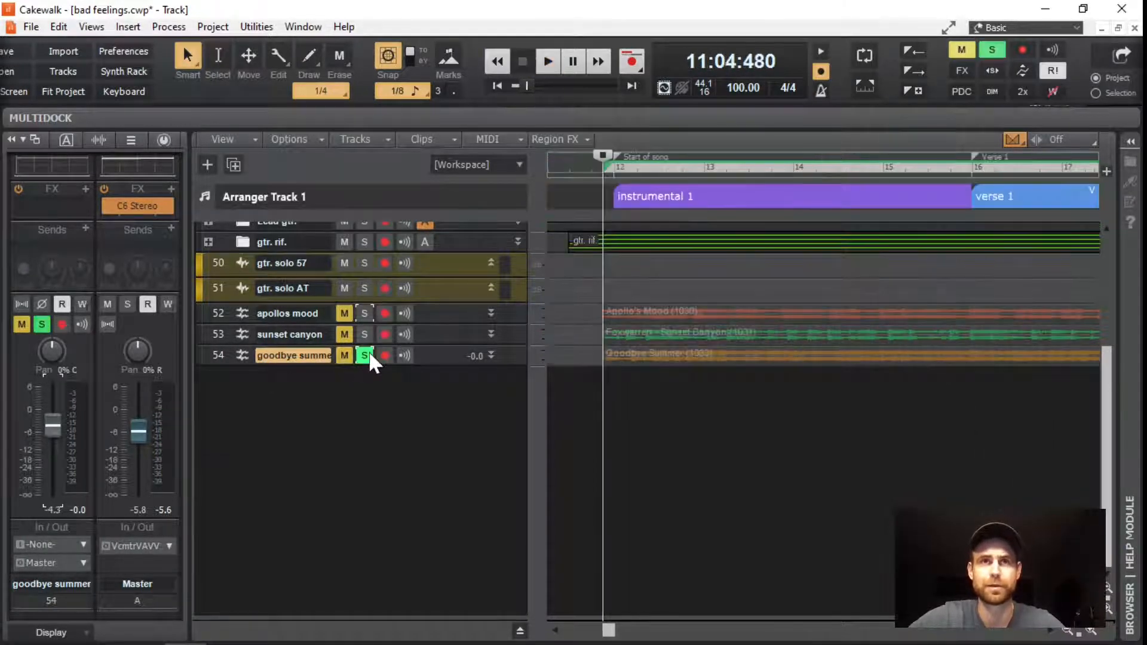
click(365, 355)
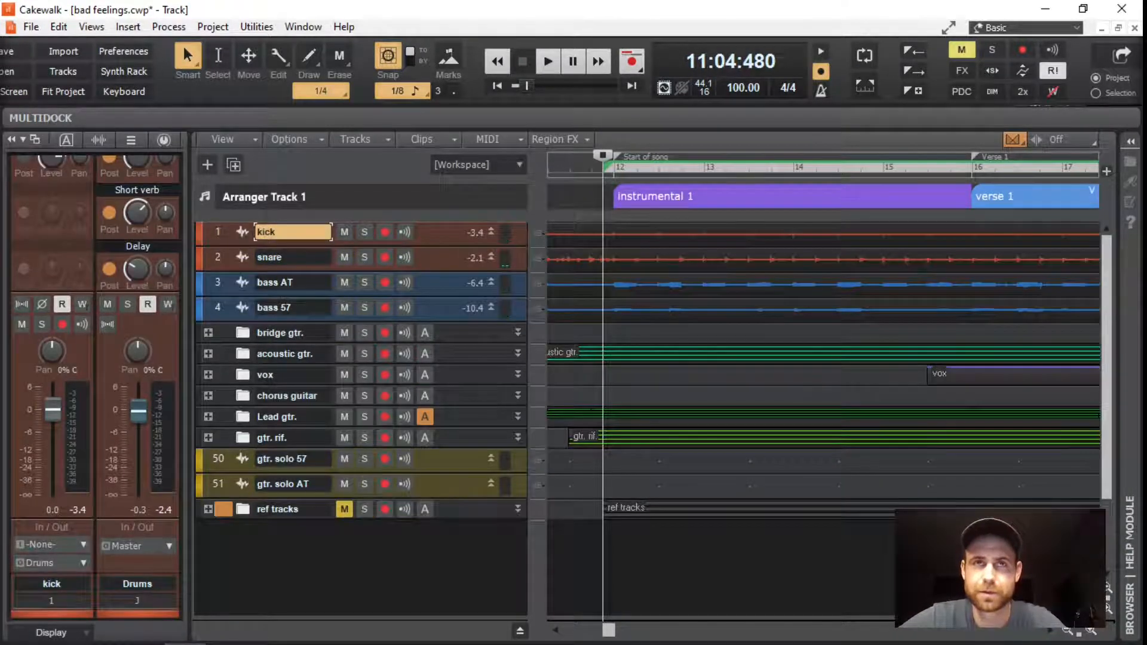
Expand the bridge gtr. folder to view its tracks, and collapse it again.
click(208, 333)
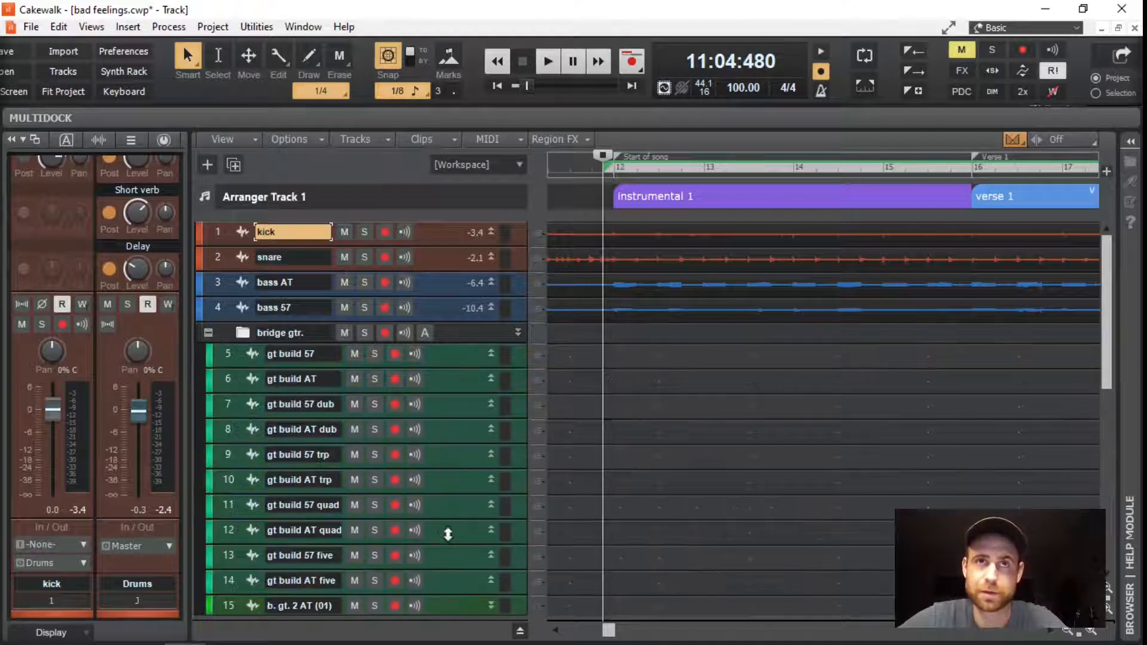
click(208, 332)
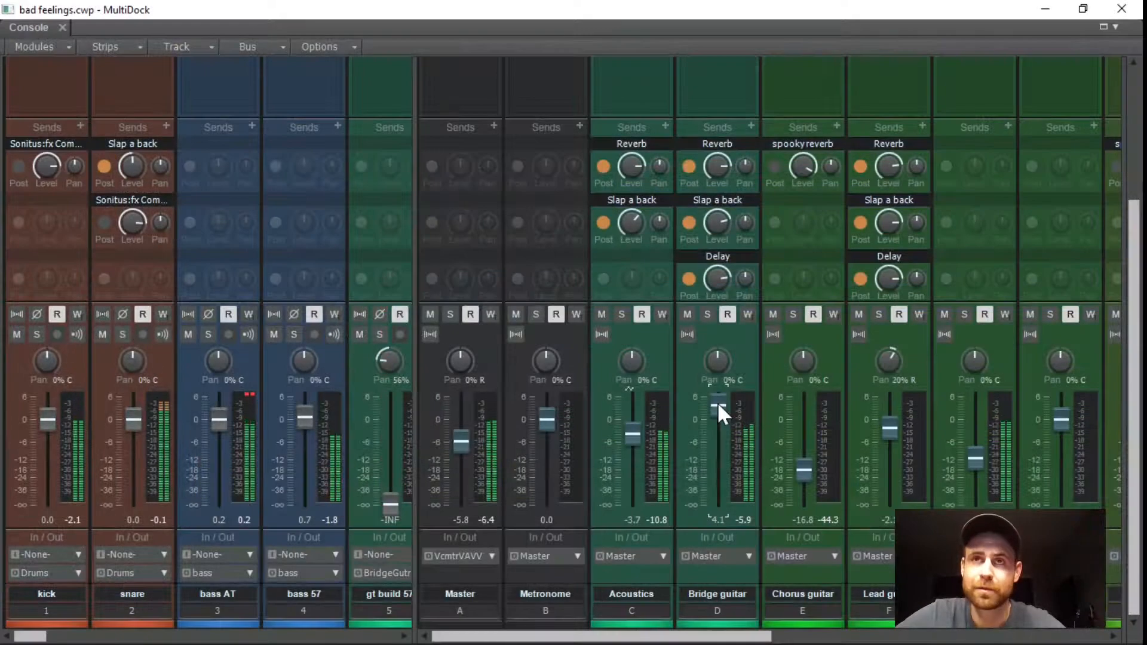
Lower the Bridge guitar bus volume to -0.7 dB in the console during playback, and stop playback.
drag(718, 403, 718, 419)
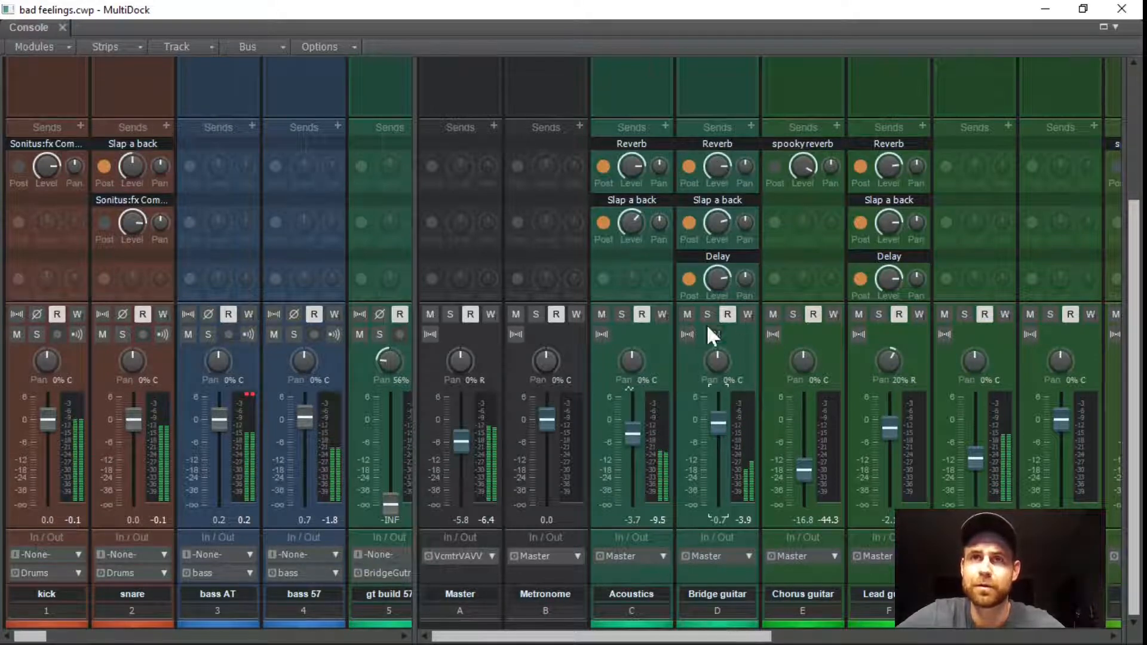
key(space)
Examine the mixer strips of the gt build tracks in the console.
mouse_move(651, 644)
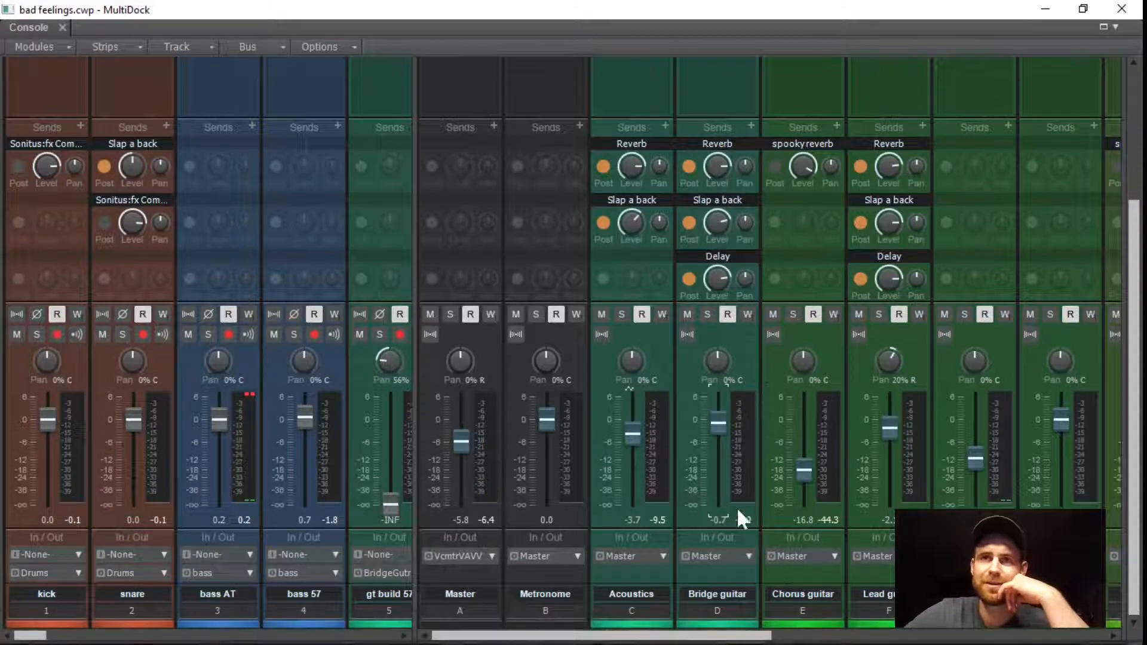
drag(1138, 299, 1141, 196)
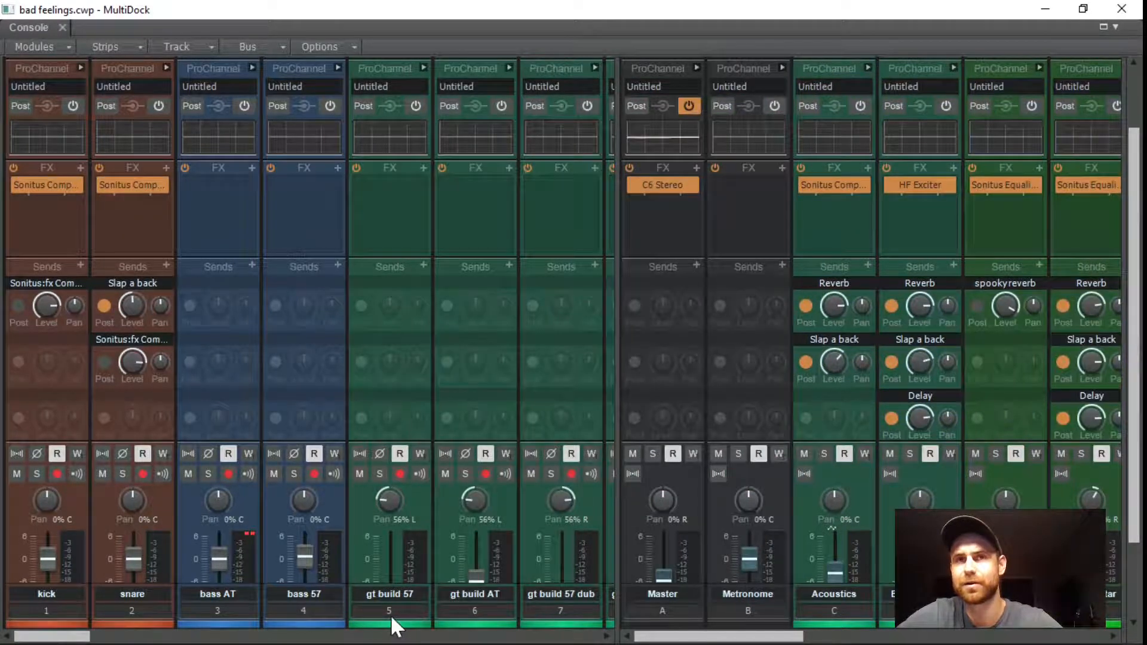
scroll(389, 615, down, 4)
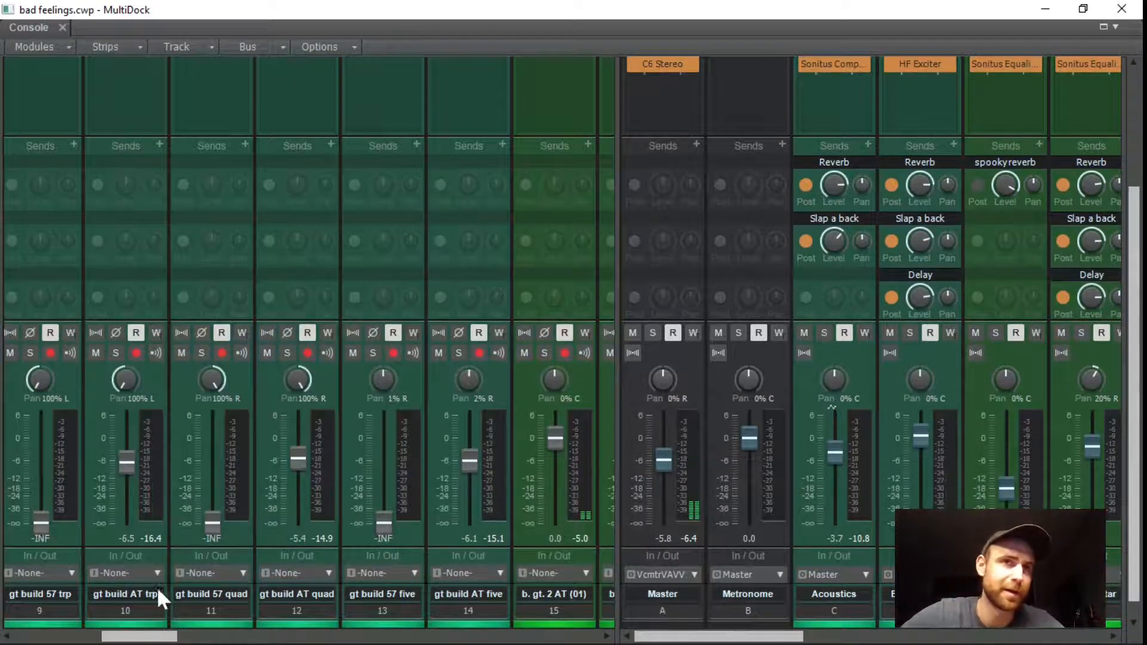
Raise the gt build 57 trp volume to -18.2 dB and the gt build 57 quad volume to -18.8 dB.
drag(164, 636, 156, 637)
drag(95, 523, 94, 491)
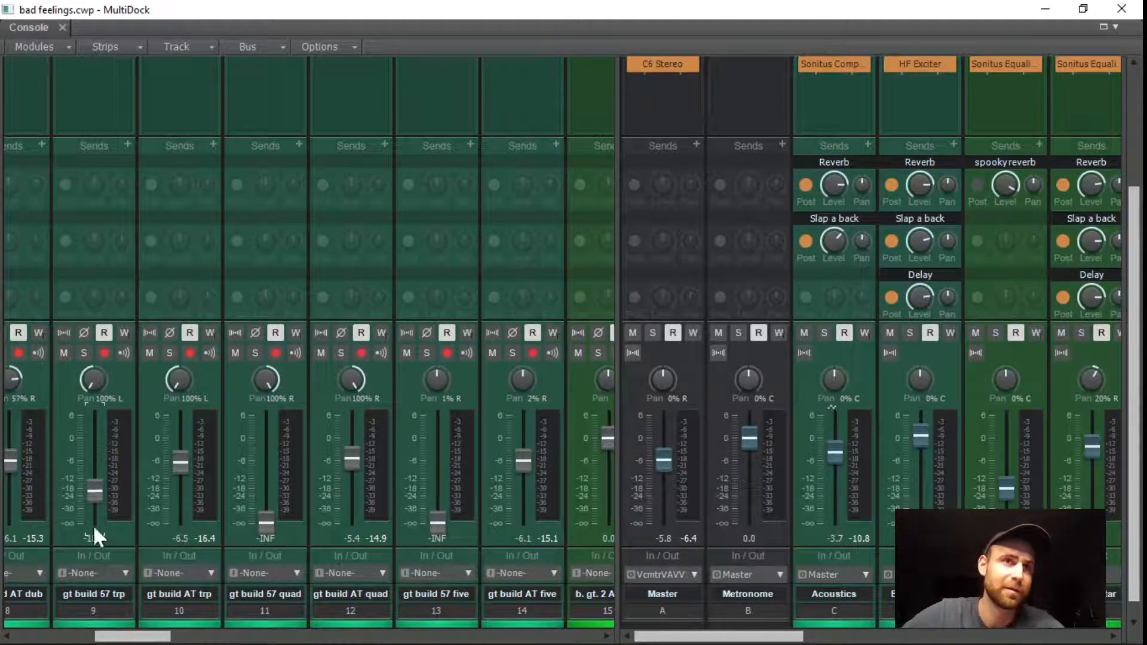
drag(262, 521, 262, 491)
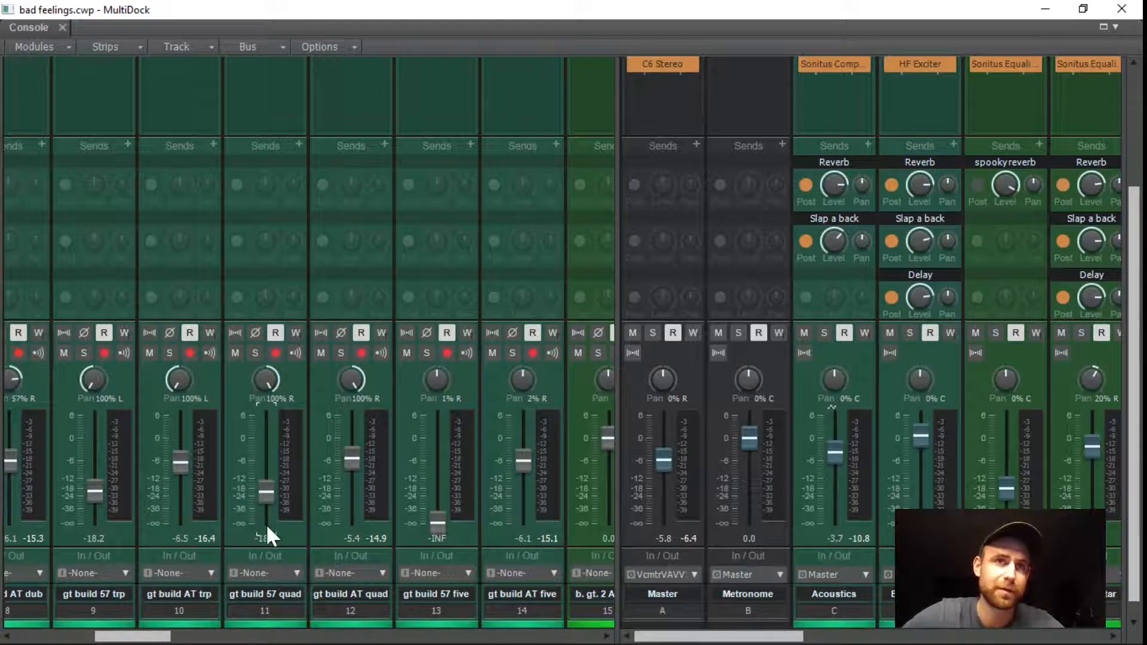
Raise the gt build AT tracks to around 0 dB, with AT at 0.4, trp and five at 0.1 and quad at 1.0, checking by playback.
key(space)
drag(127, 638, 99, 638)
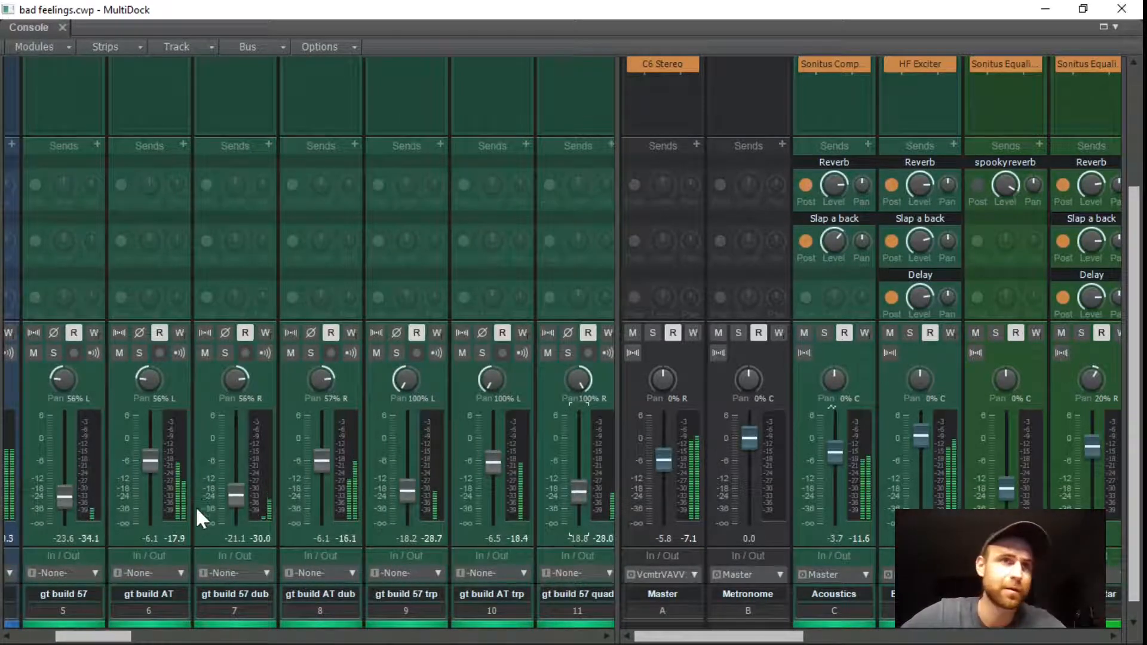
key(space)
drag(153, 461, 153, 438)
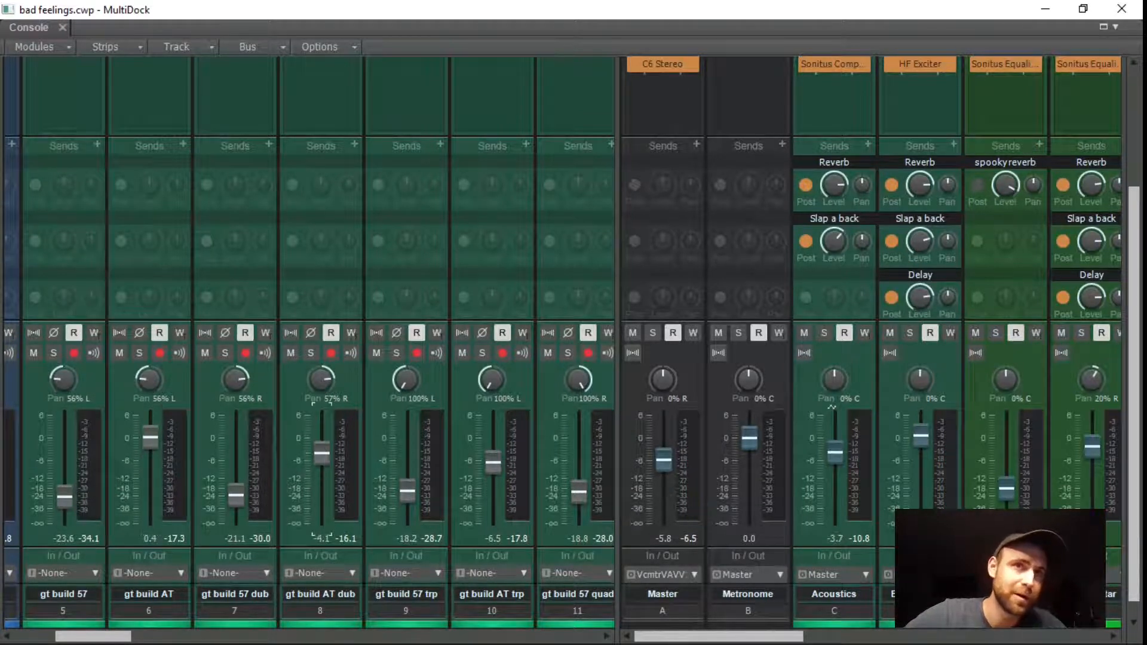
drag(320, 458, 320, 438)
drag(114, 636, 164, 637)
key(space)
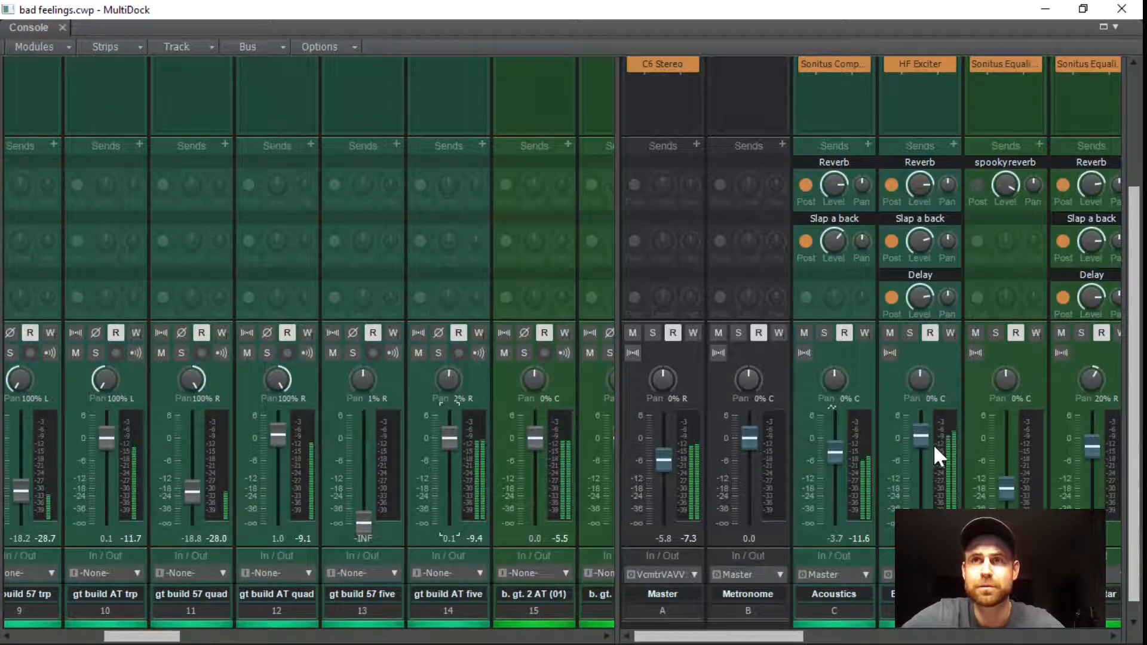
key(space)
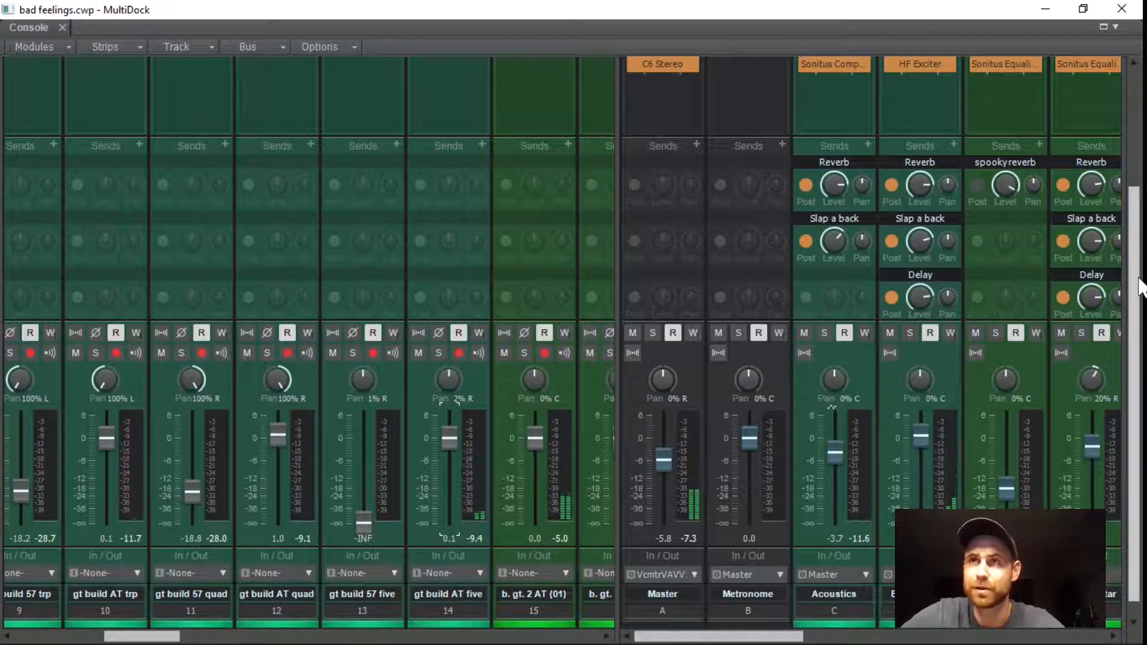
Insert a Sonitus Compressor on the Bridge guitar bus and lower its threshold.
scroll(1135, 230, up, 3)
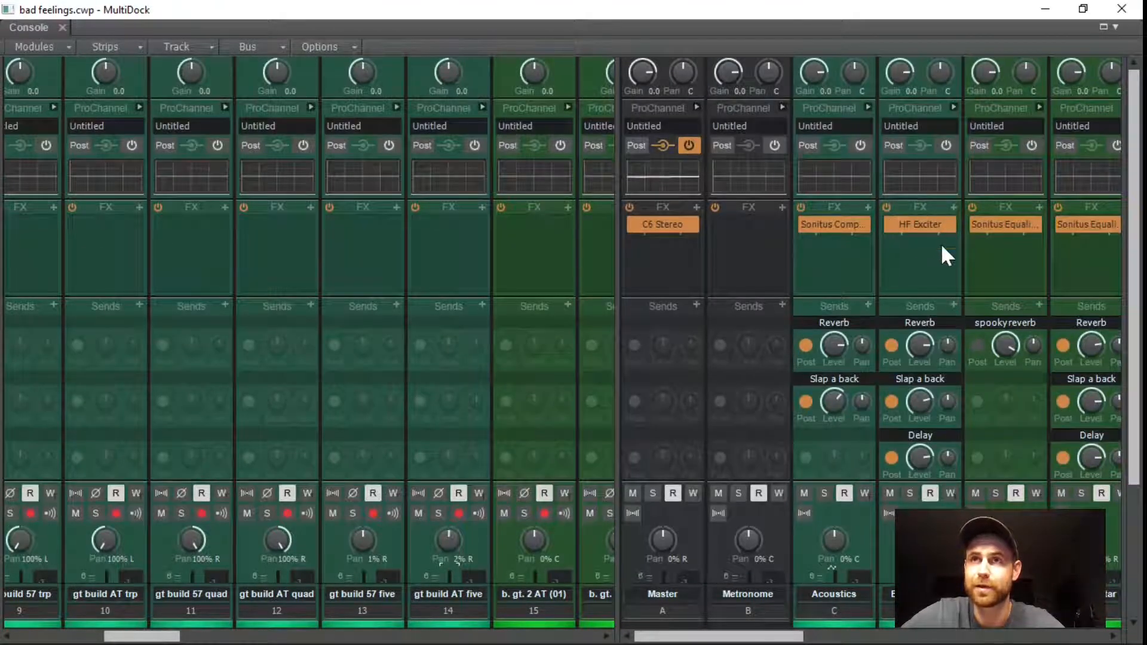
click(954, 204)
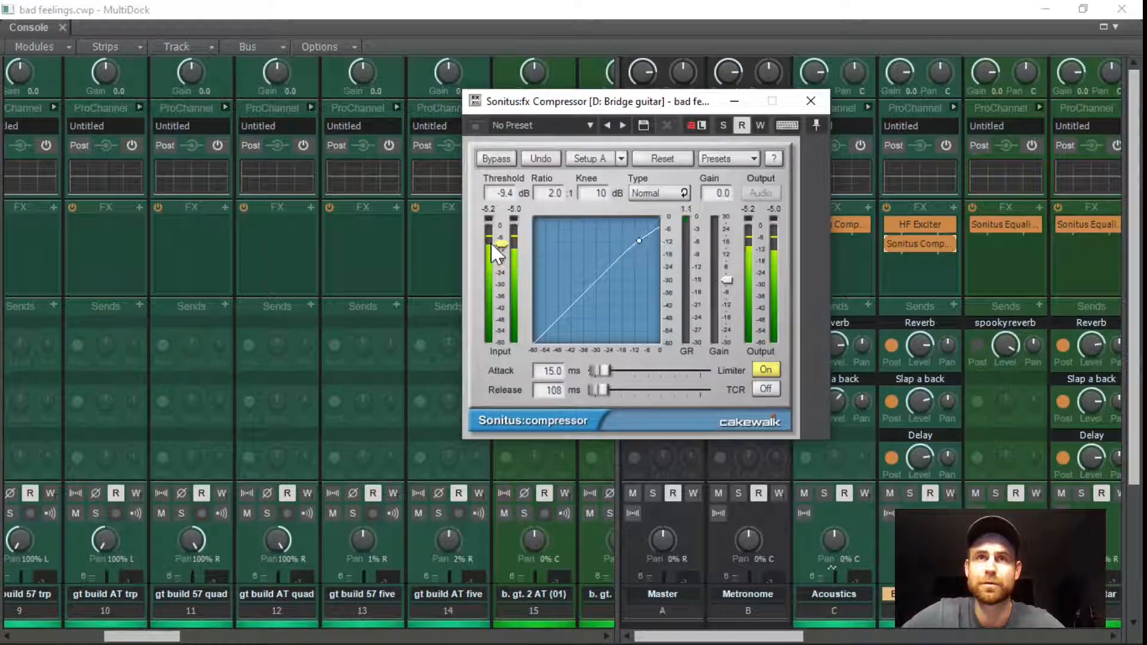
mouse_move(494, 245)
mouse_down()
mouse_move(501, 270)
mouse_move(500, 228)
mouse_move(501, 250)
mouse_up()
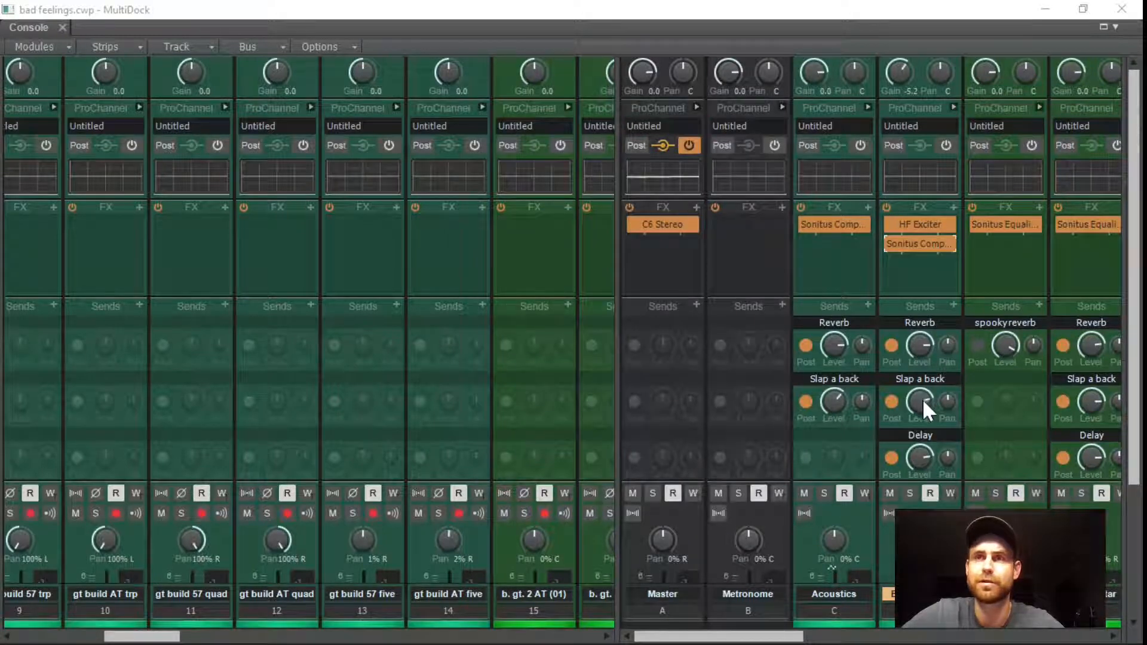
Disable the Slap a back send on the Bridge guitar bus and lower the bus volume to -5.6 dB.
click(892, 405)
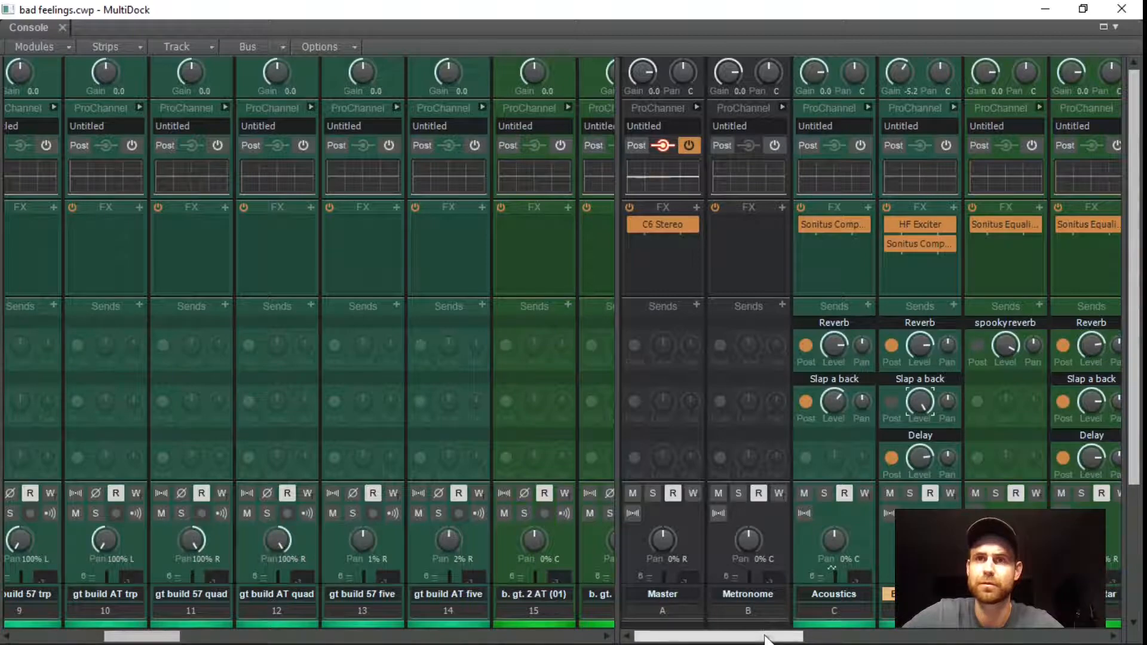
drag(769, 638, 844, 638)
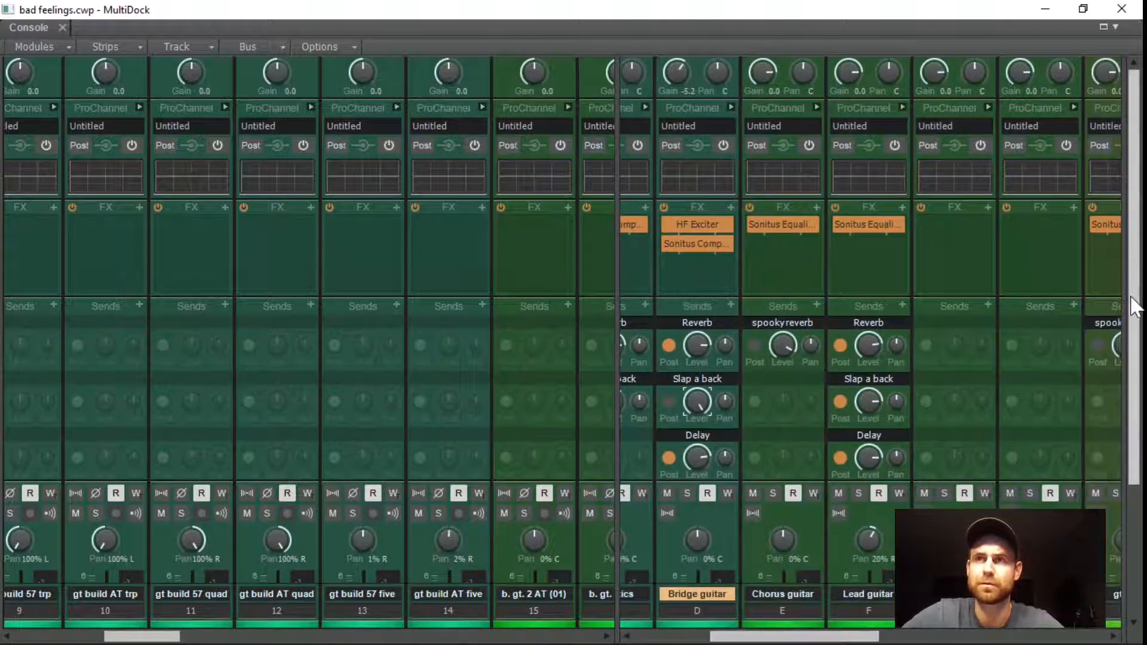
drag(1135, 304, 1137, 379)
drag(788, 638, 820, 637)
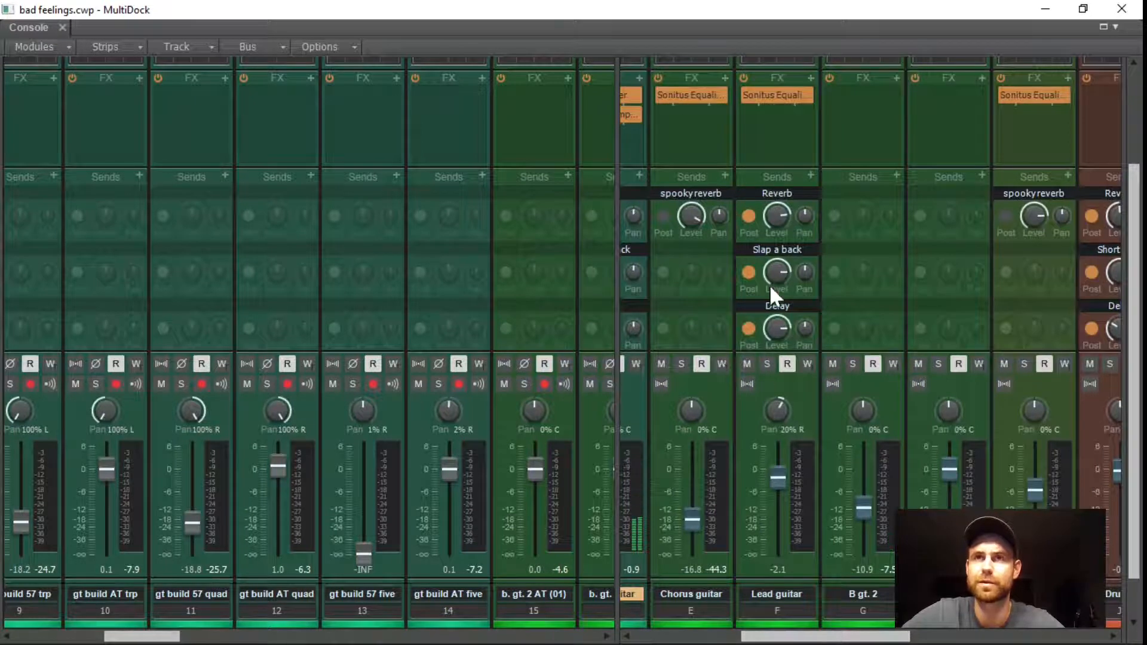
drag(832, 637, 704, 635)
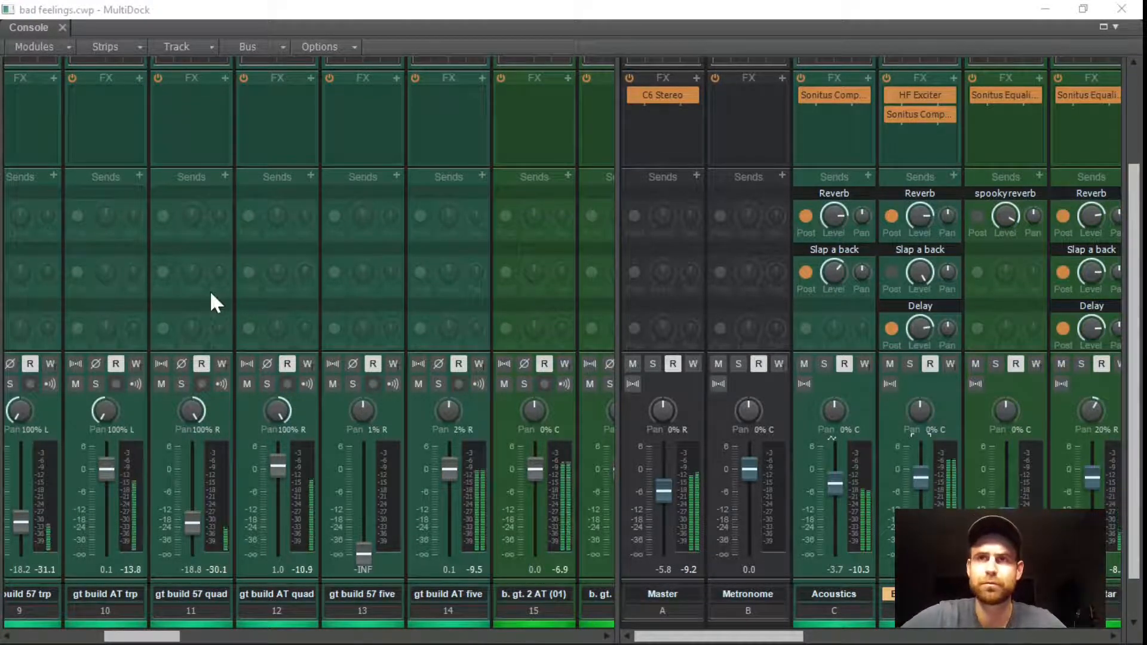
drag(922, 477, 924, 483)
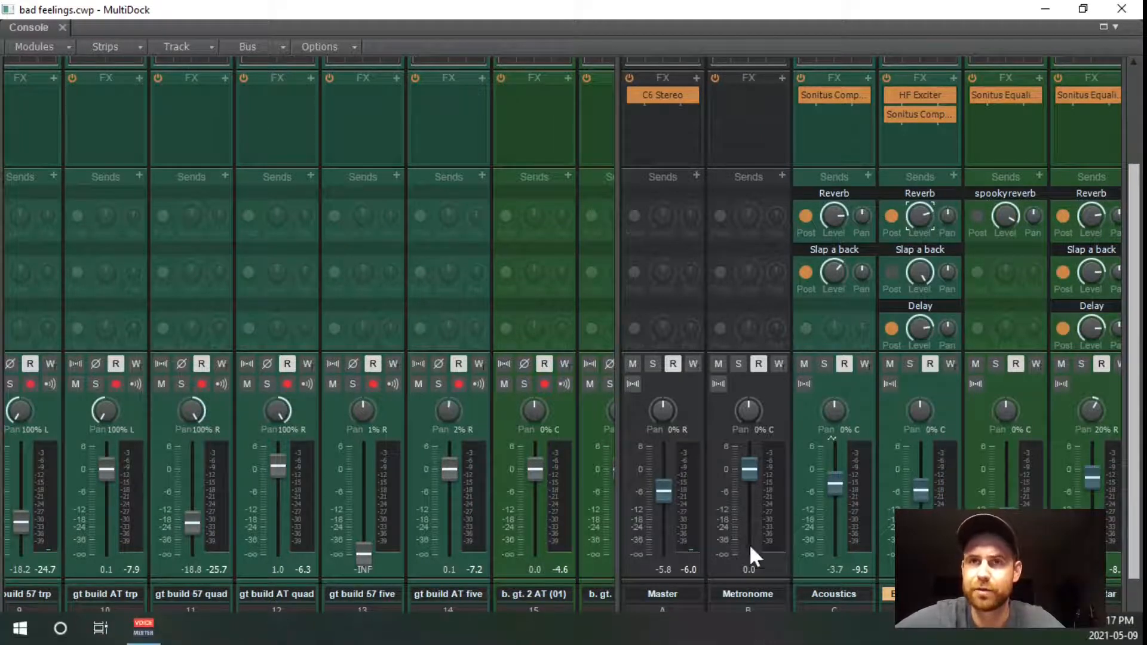
Solo the B gt. 2 bus and raise its volume to -9.9 dB during playback.
drag(726, 637, 834, 637)
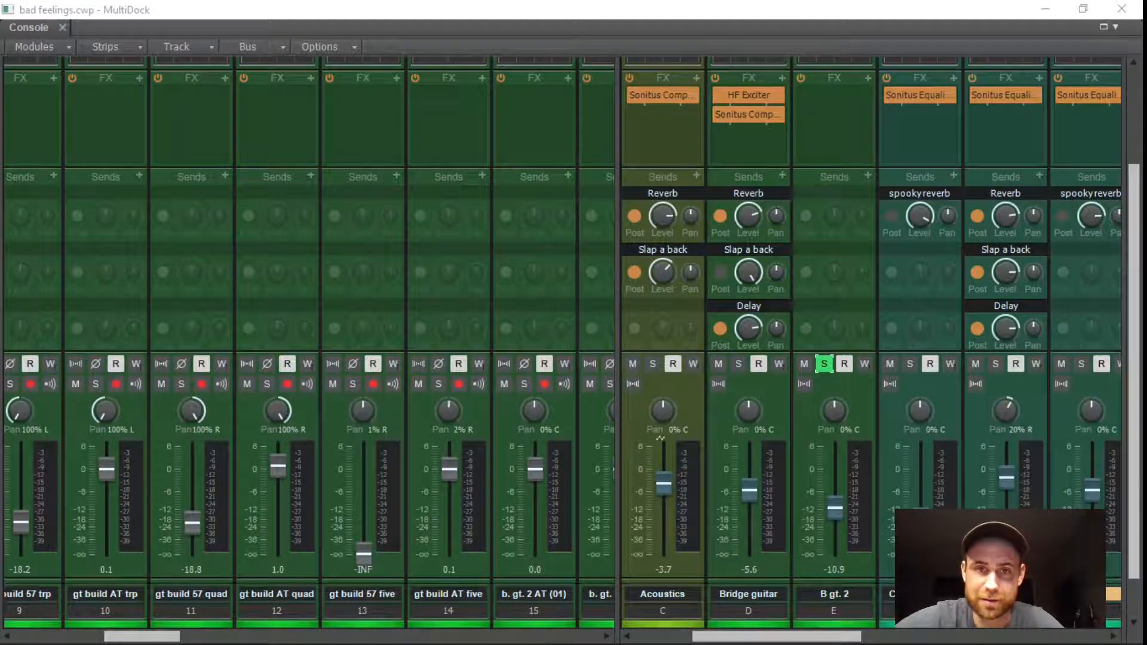
key(space)
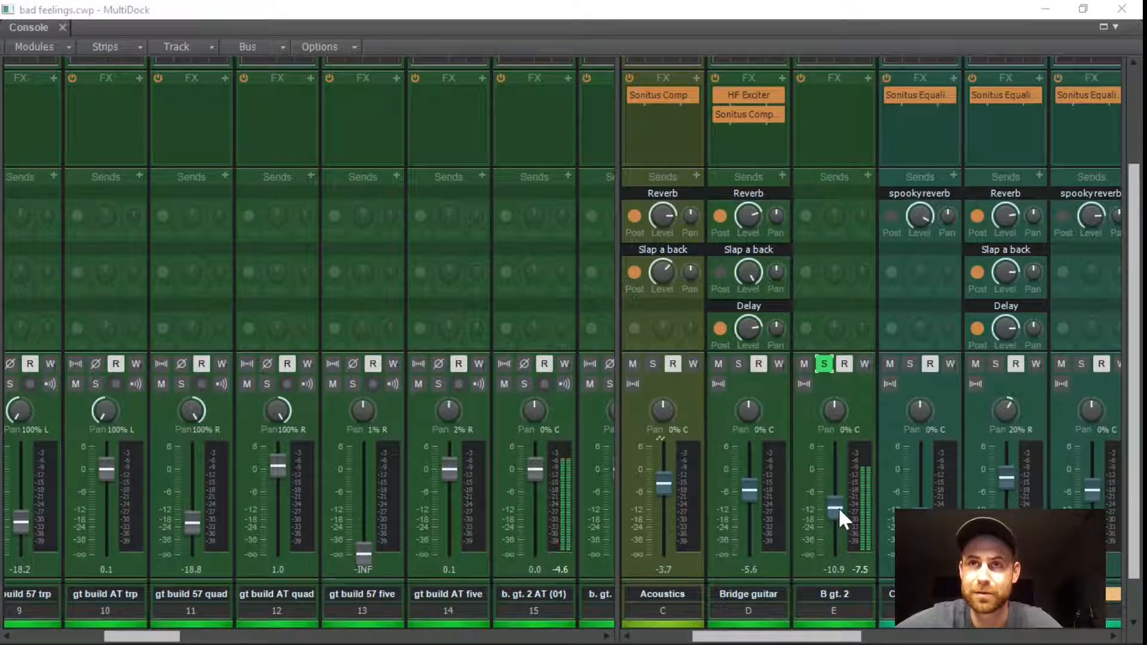
drag(837, 508, 838, 504)
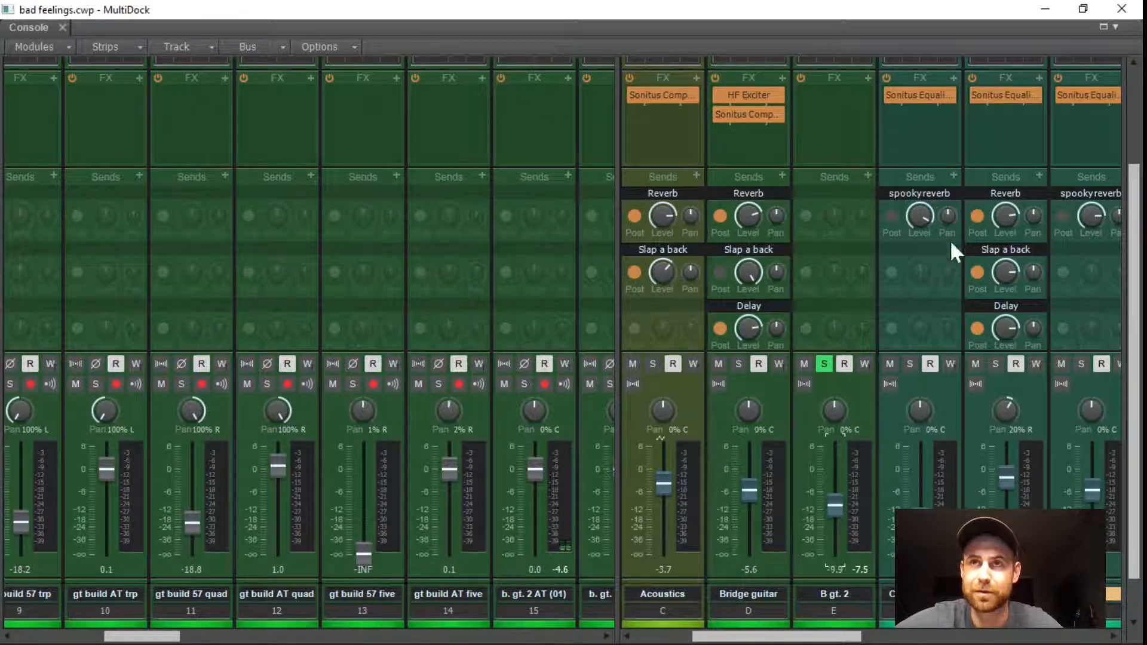
Insert a Sonitus Equalizer in the effects rack of the B gt. 2 bus.
scroll(843, 80, up, 3)
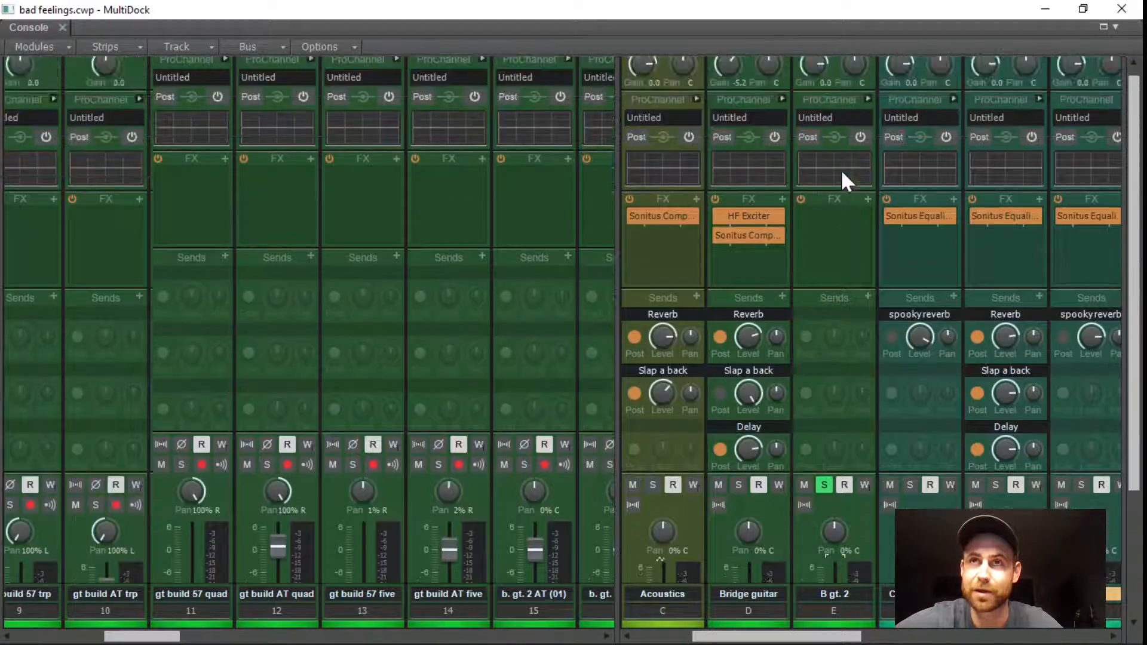
right_click(869, 199)
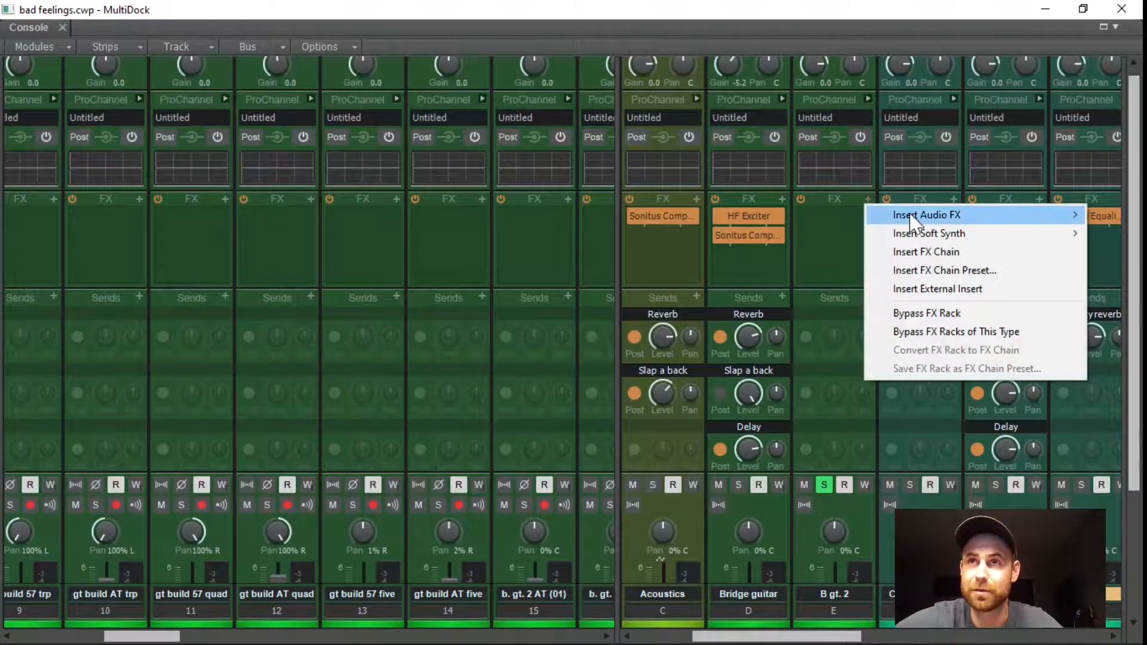
mouse_move(911, 217)
click(759, 294)
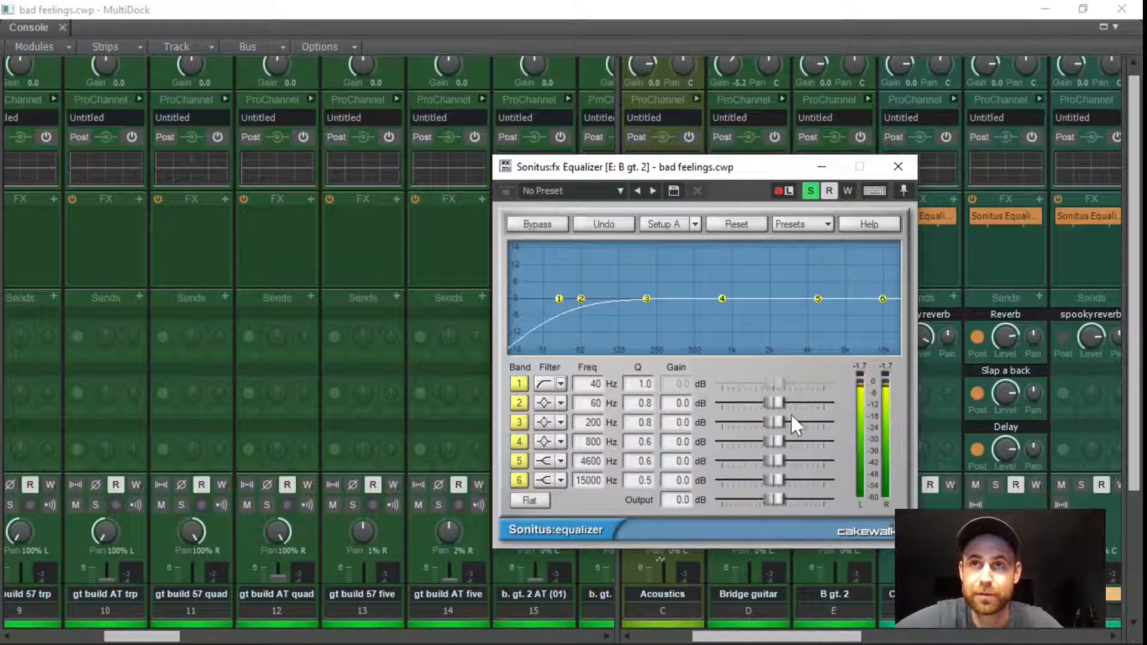
click(538, 224)
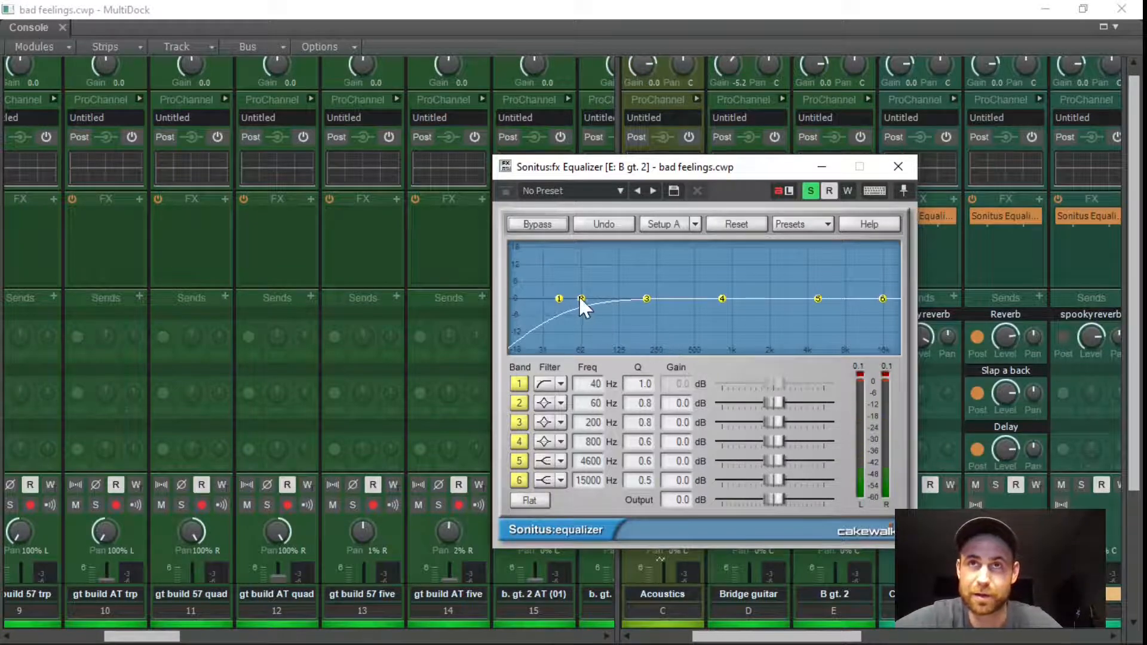
Try a low shelf on band 2 of the B gt. 2 equalizer at 226 Hz with -5.8 dB gain.
drag(579, 297, 584, 300)
click(560, 402)
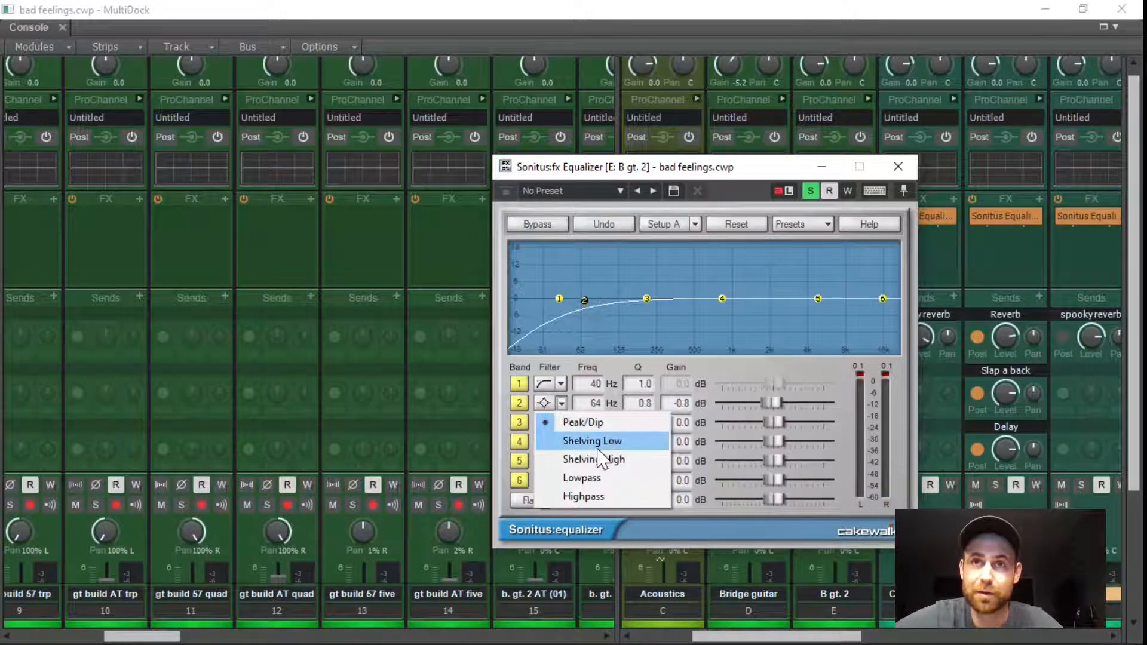
click(599, 446)
drag(585, 297, 653, 315)
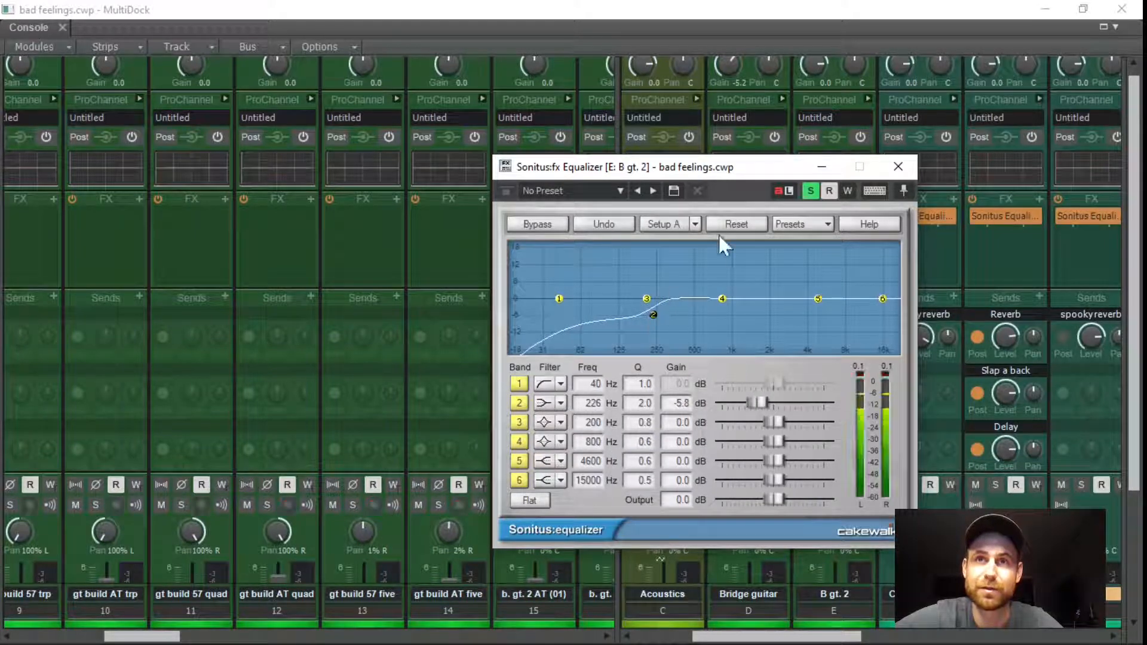
Compare the B gt. 2 sound with the equalizer bypassed and active, and close the equalizer.
click(550, 224)
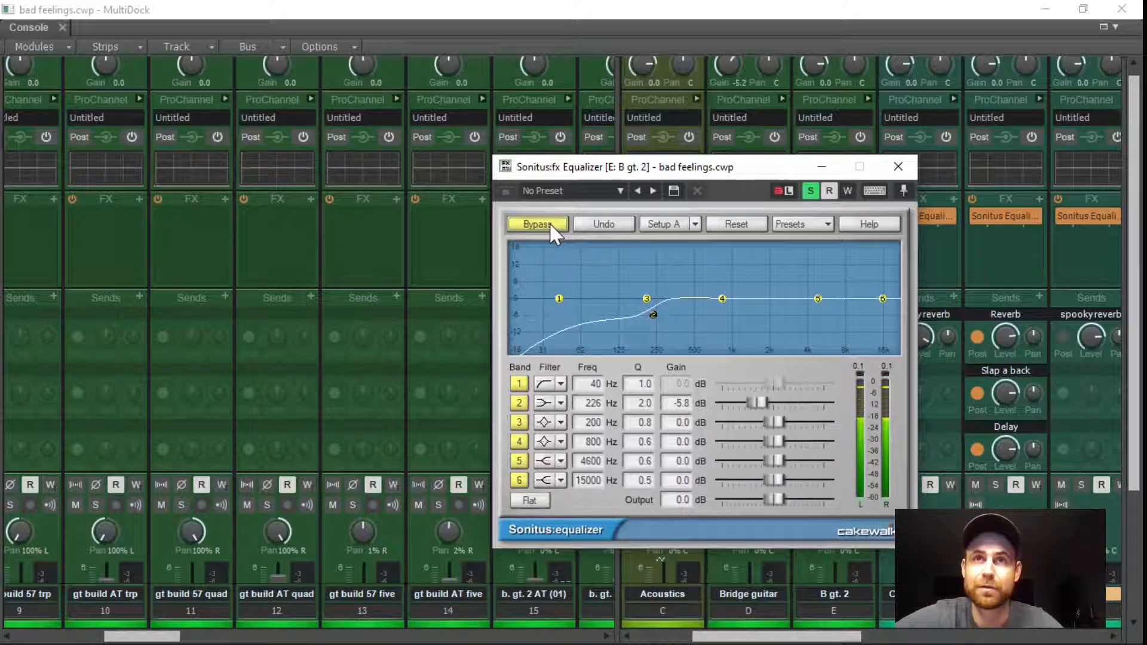
click(543, 223)
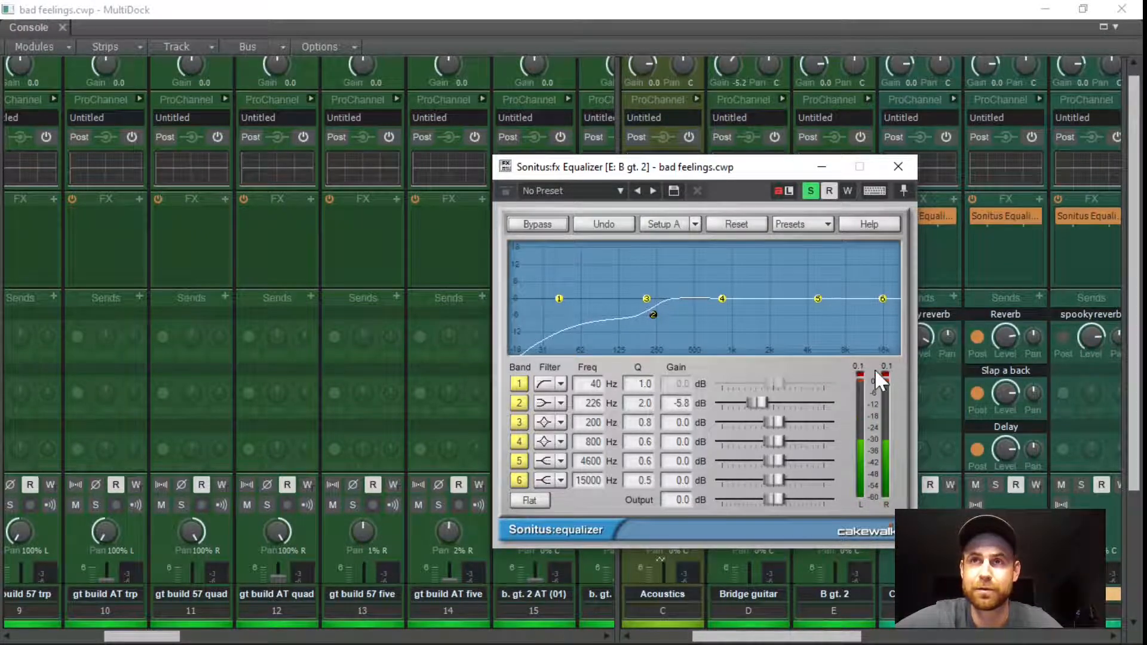
click(898, 167)
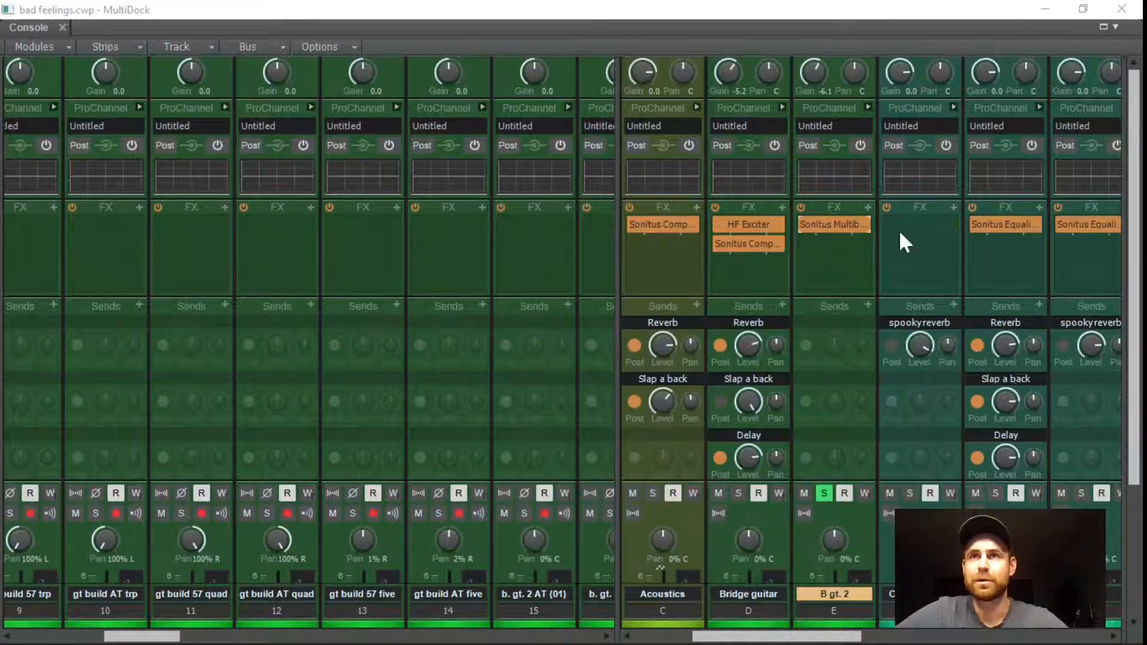
Unsolo the B gt. 2 bus and raise its volume during playback of the full mix.
click(824, 492)
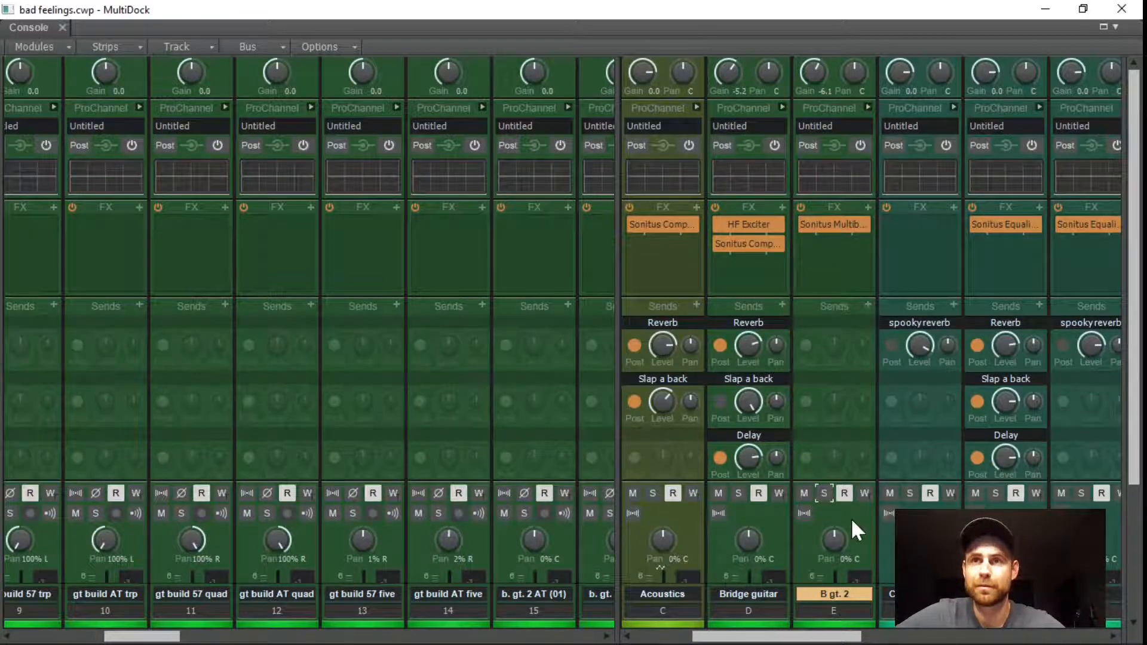
scroll(866, 516, down, 3)
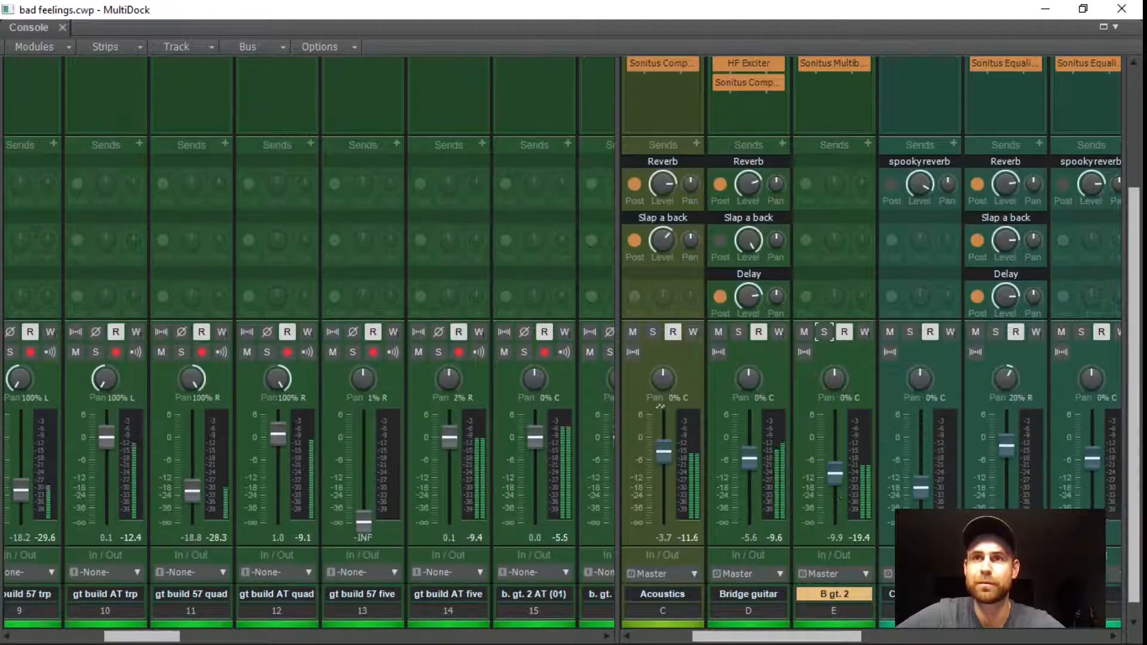
drag(835, 475, 835, 430)
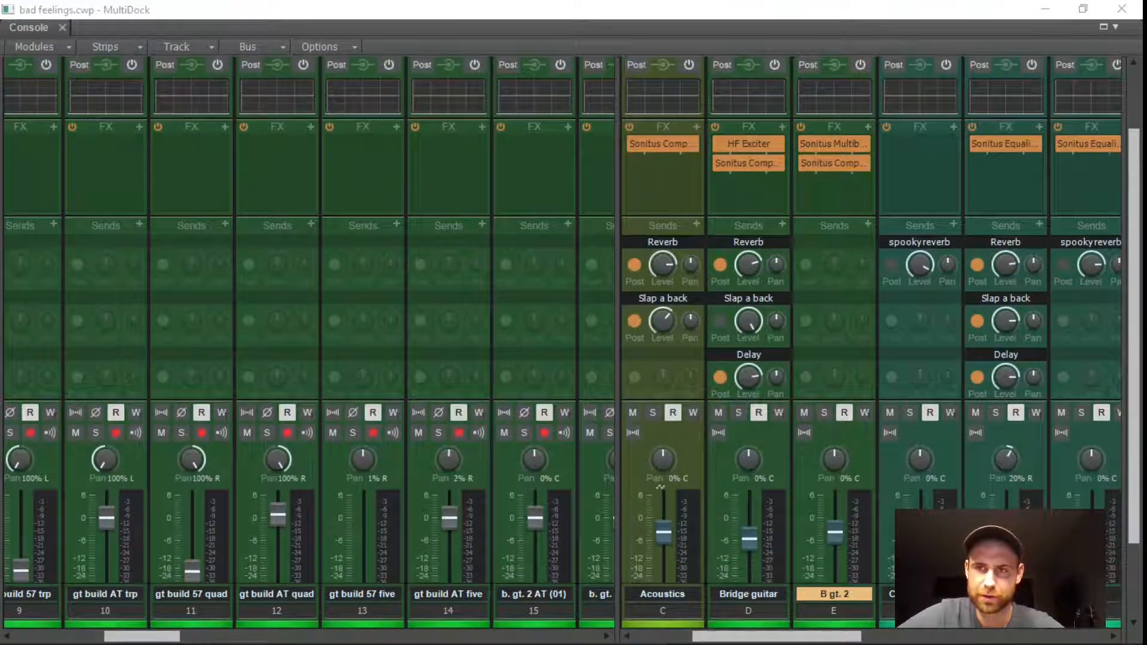
Play back the song to check how the guitar buses sit in the mix.
key(space)
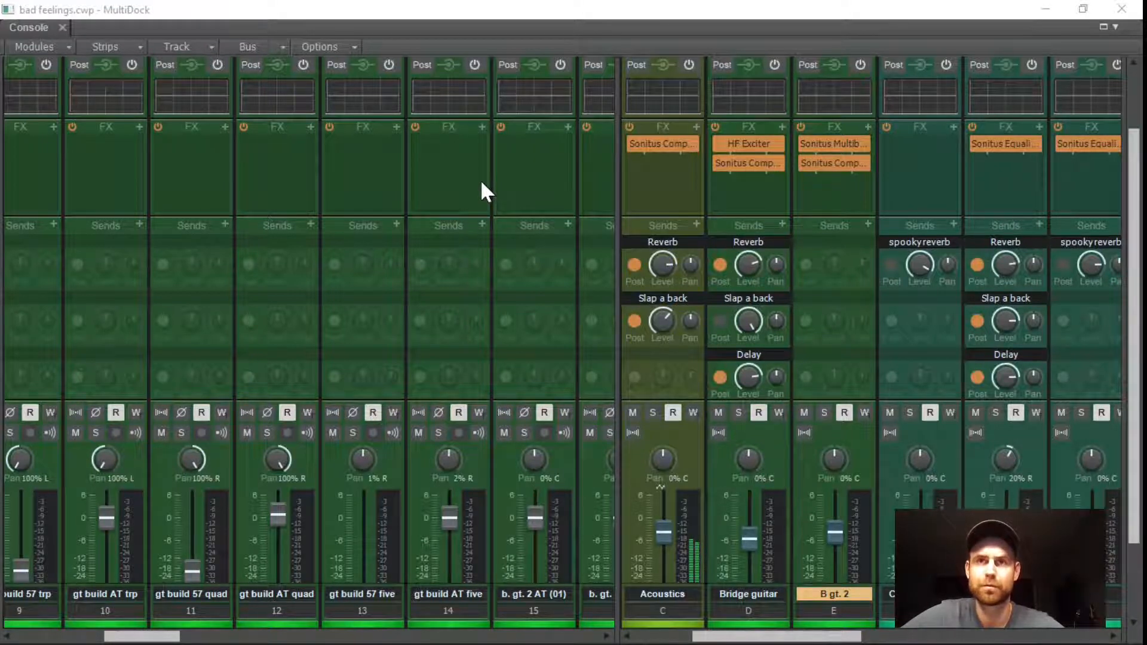
key(space)
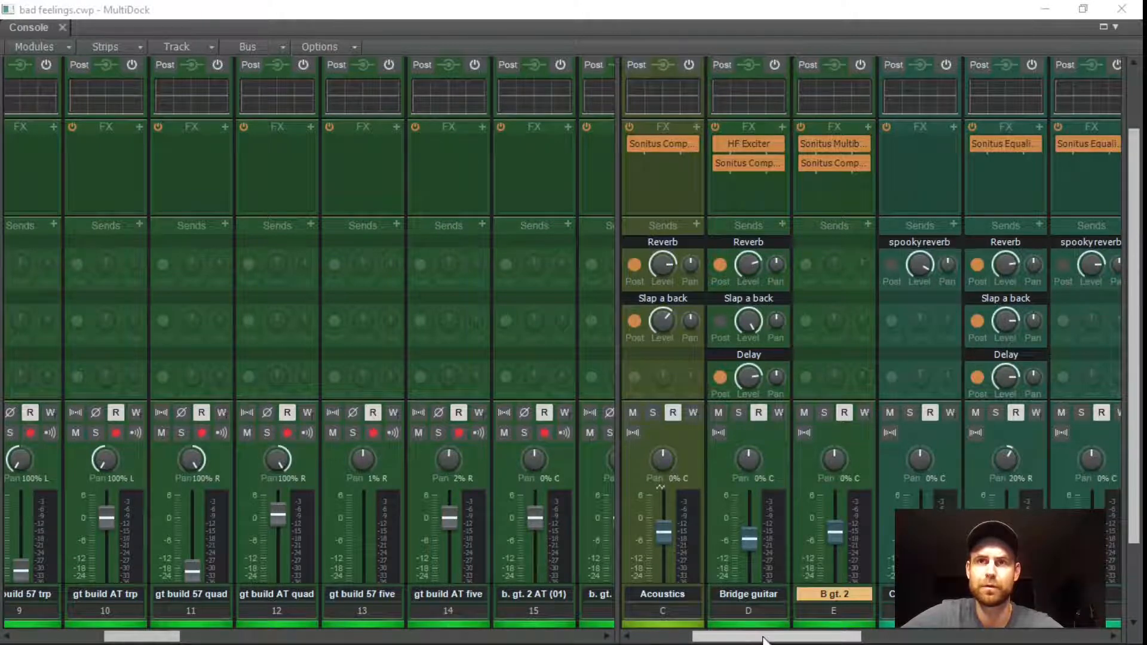
drag(763, 639, 640, 630)
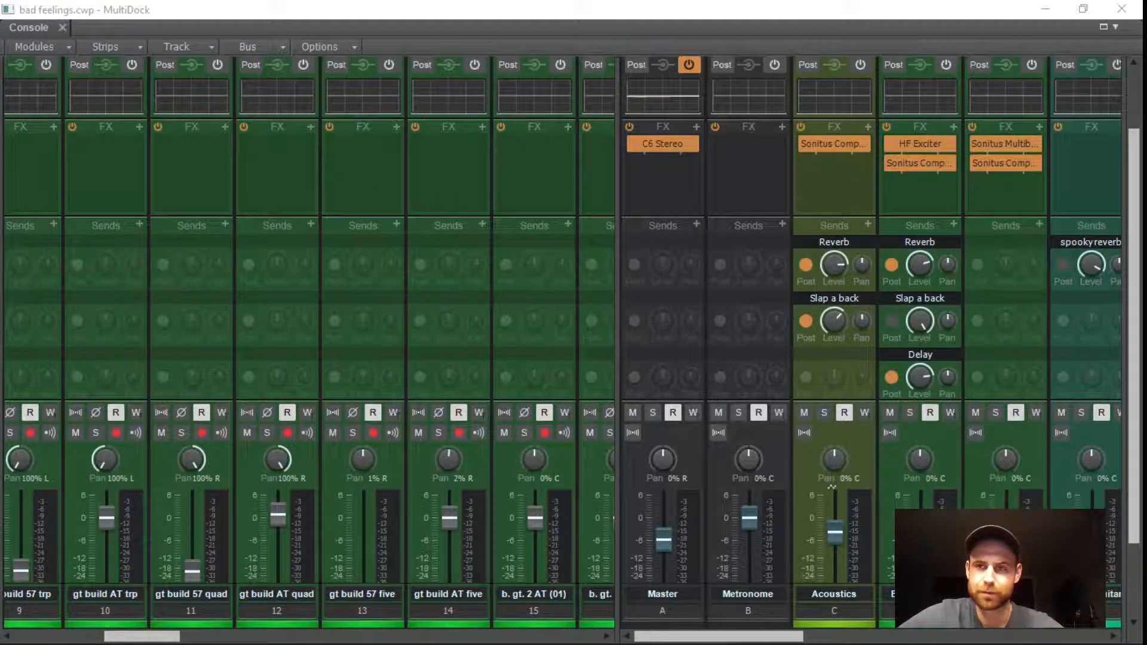
key(space)
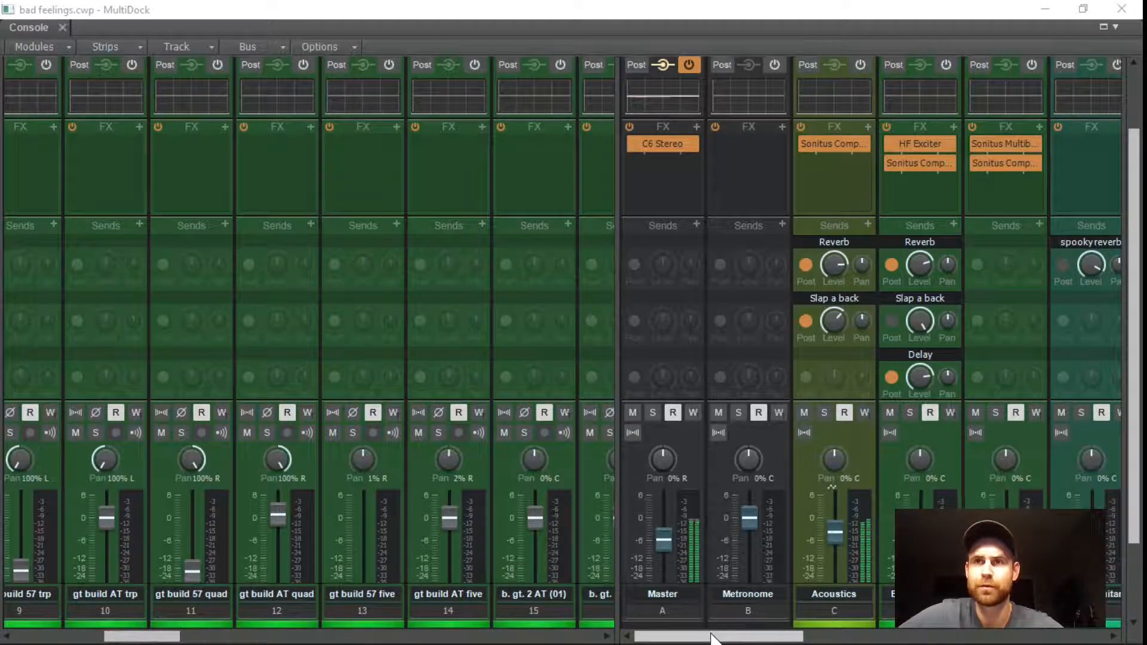
Add a Slap a back send to guitar bus I, set its level, and play the song to hear it.
drag(711, 637, 867, 638)
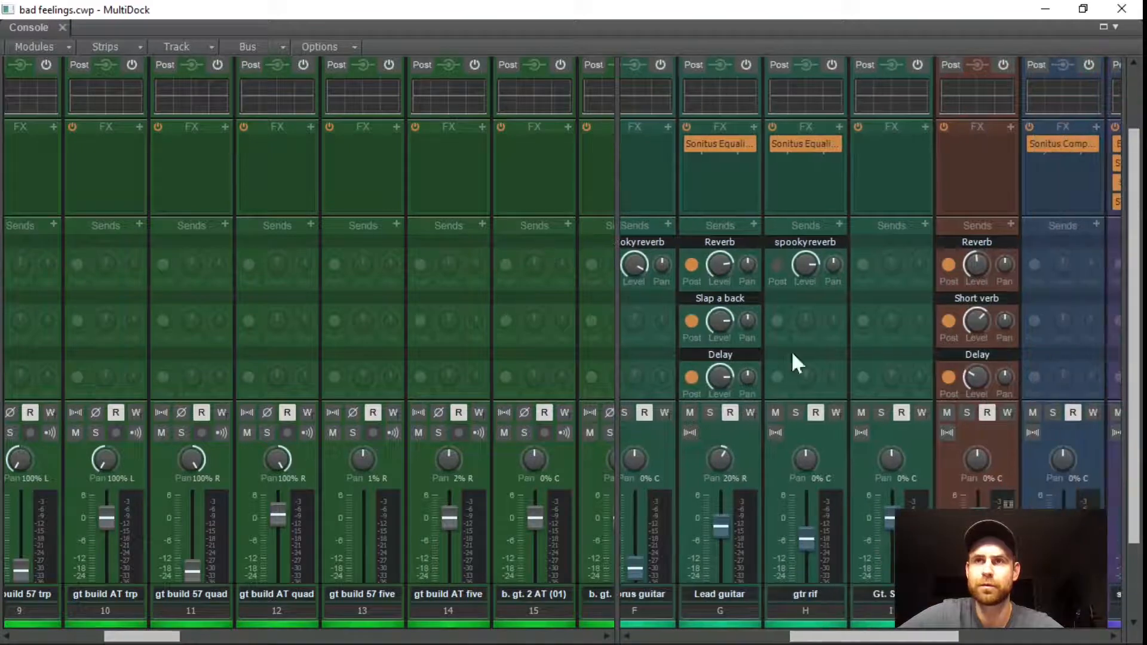
click(927, 222)
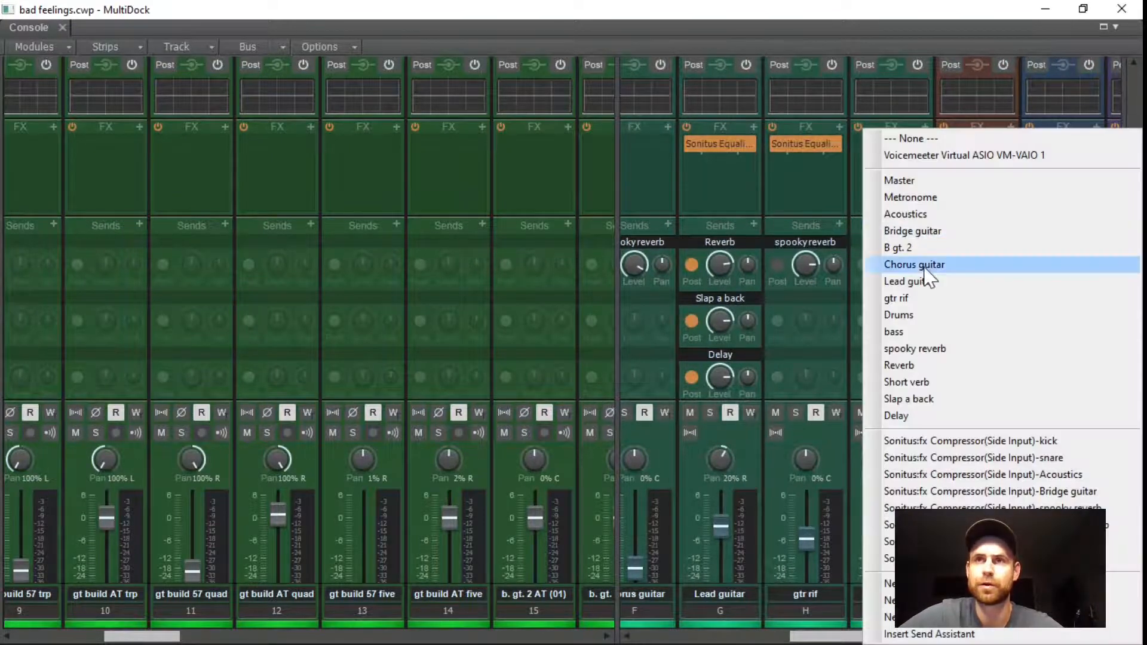
click(926, 398)
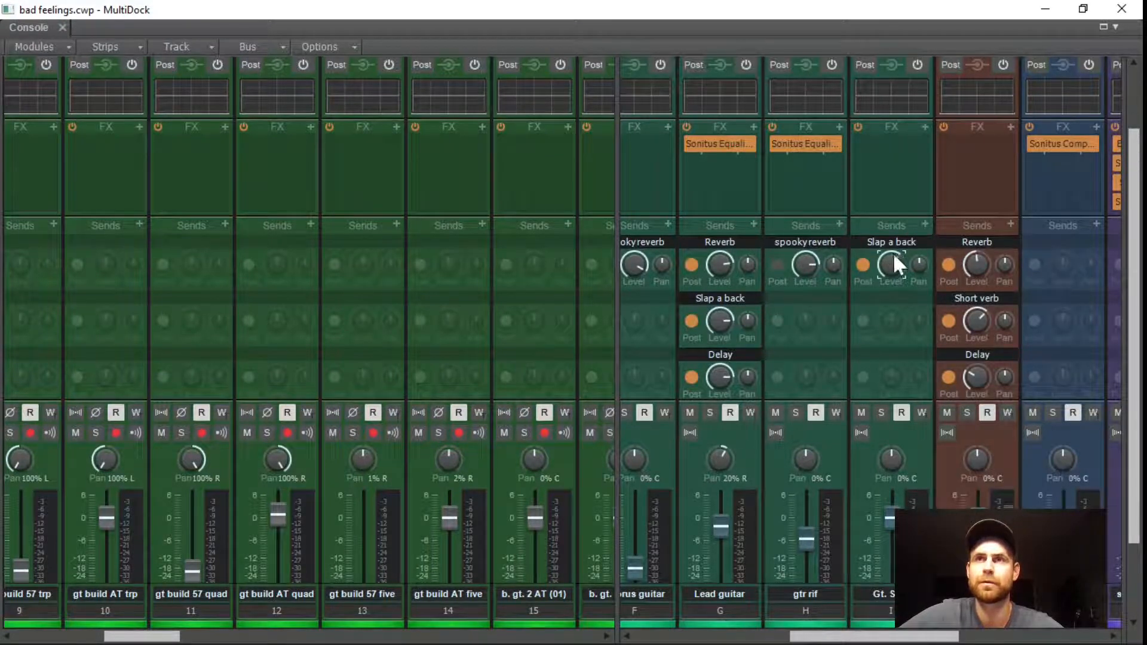
mouse_move(904, 247)
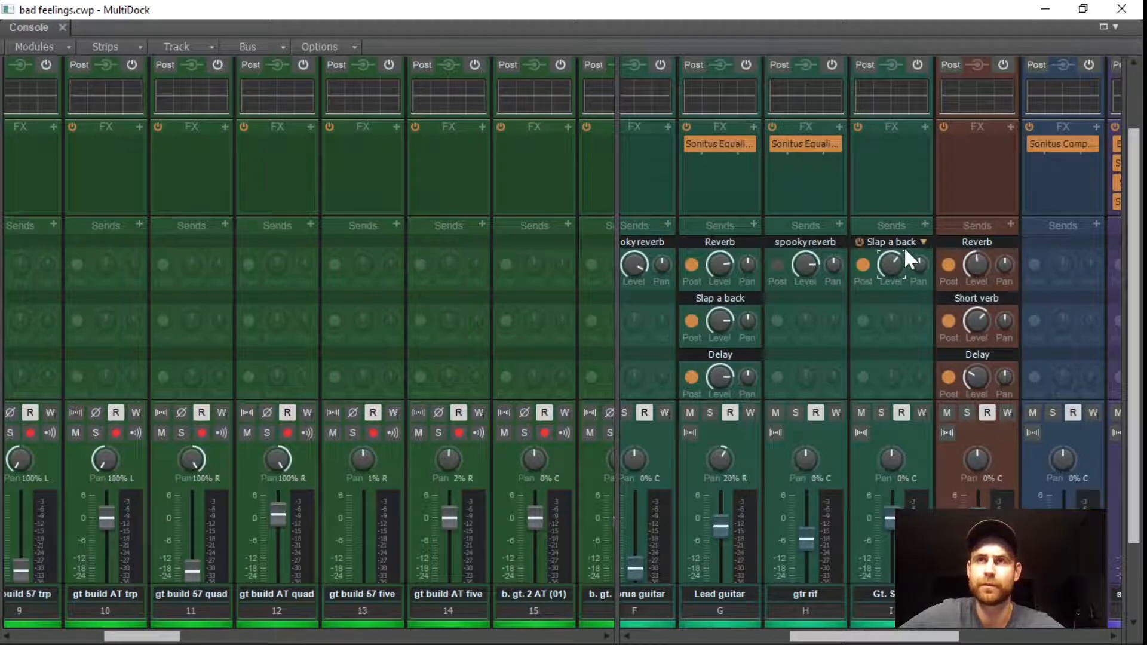
click(861, 243)
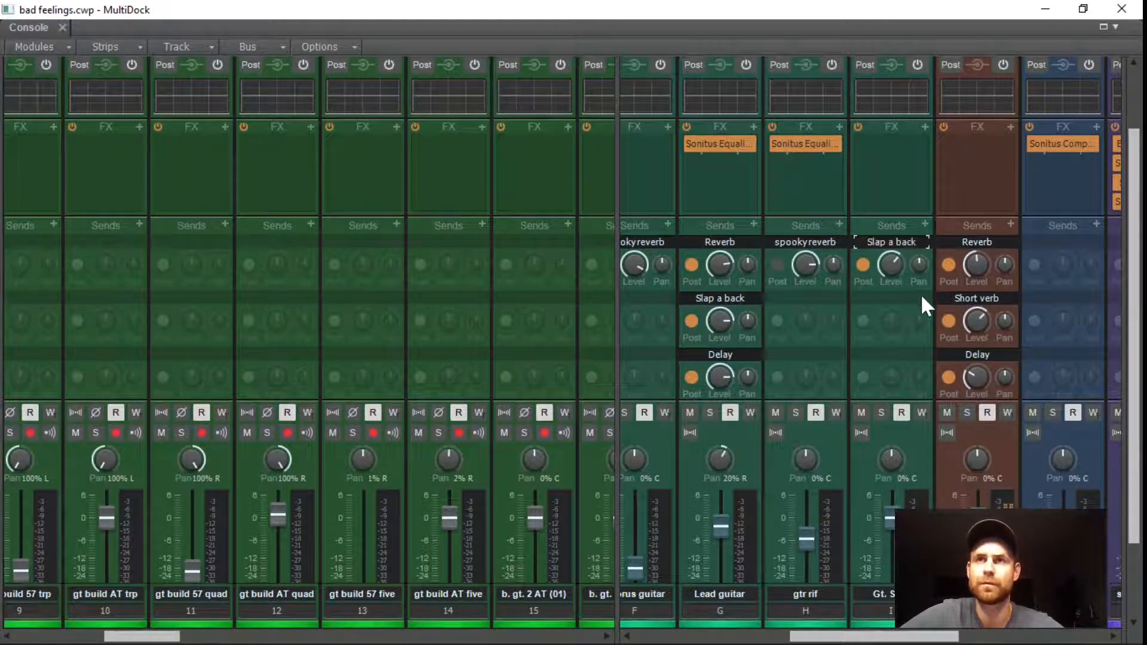
key(space)
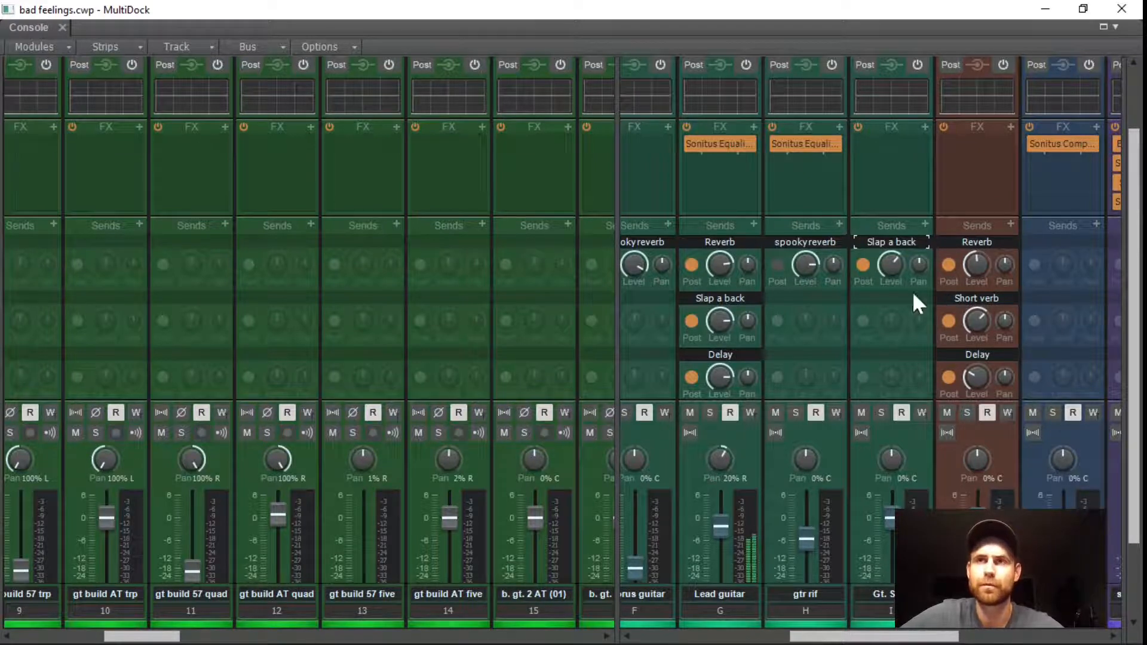
Add a Short verb send to guitar bus I, compare Slap a back off and on, and balance both send levels.
click(926, 223)
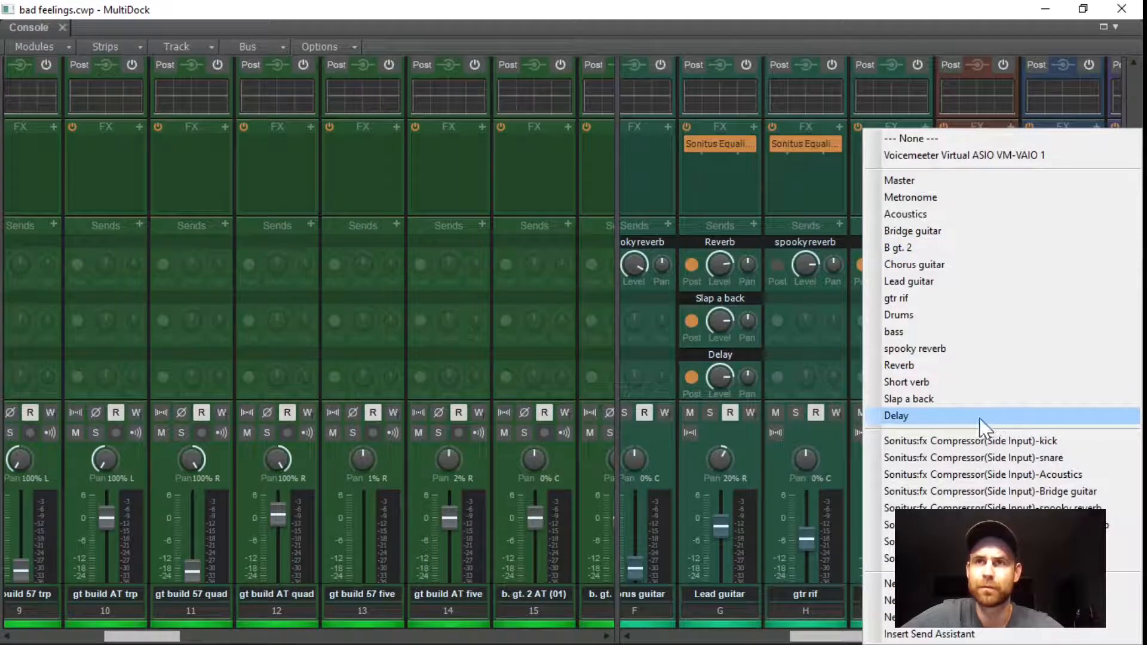
click(918, 385)
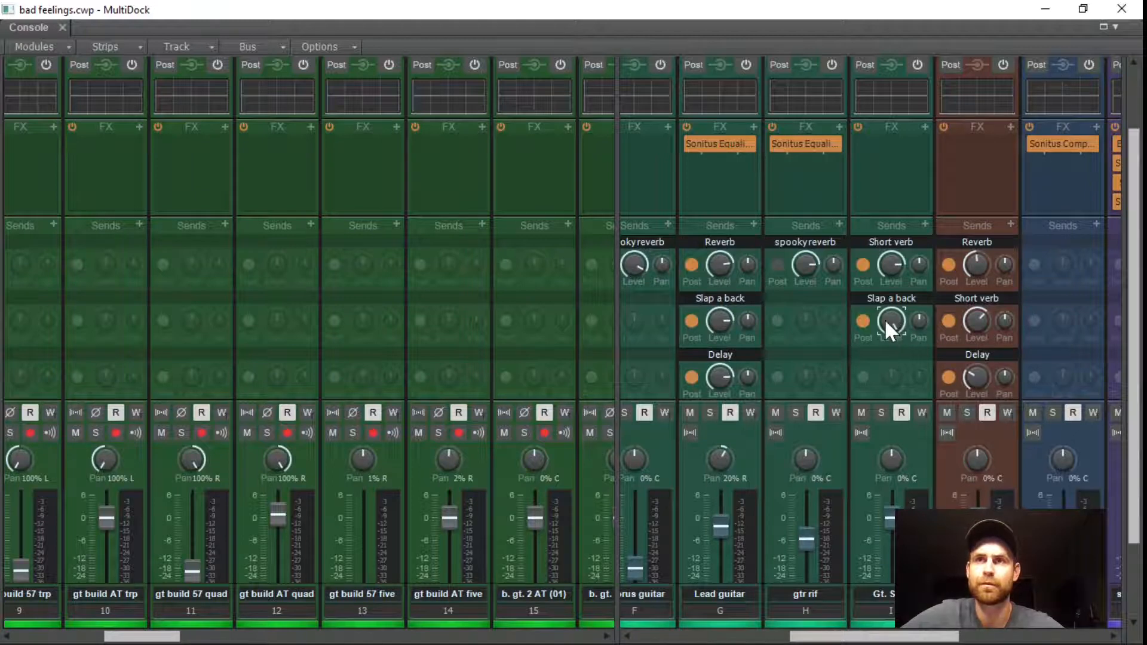
mouse_move(891, 319)
mouse_down()
mouse_move(890, 346)
mouse_move(891, 321)
mouse_up()
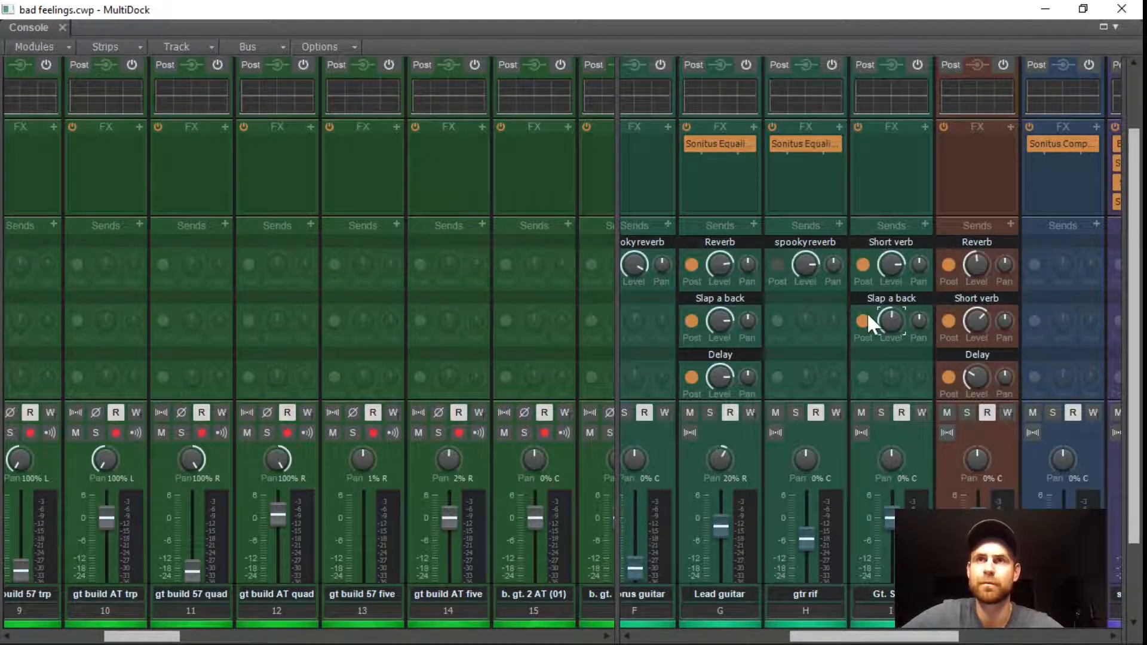
click(858, 297)
click(858, 297)
click(886, 313)
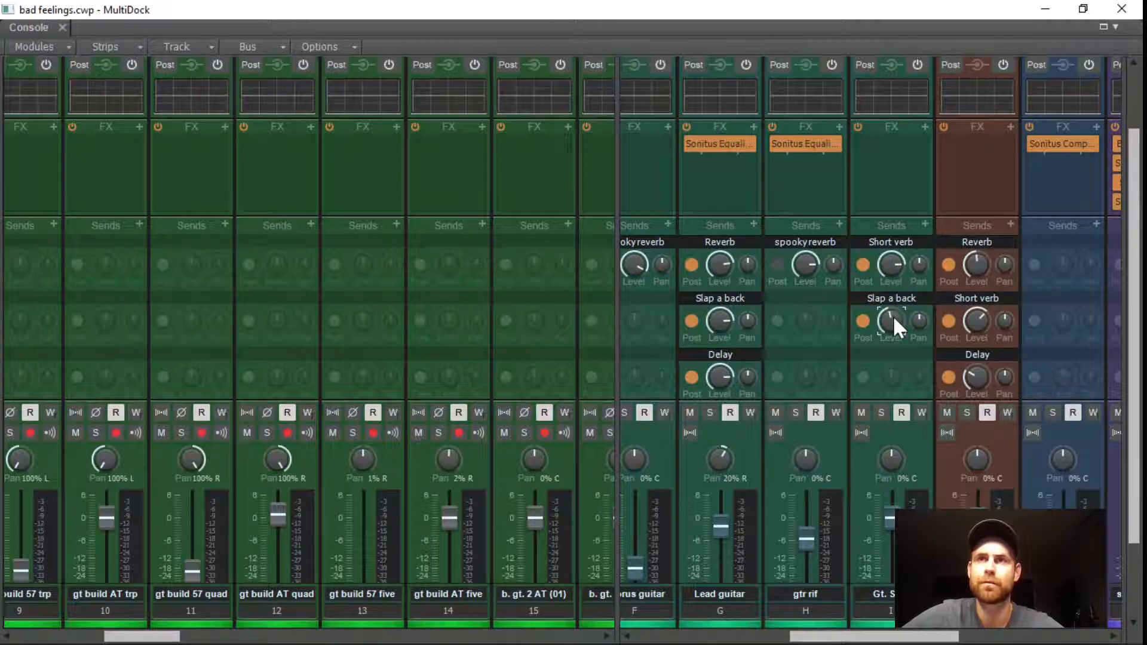
drag(897, 261, 897, 252)
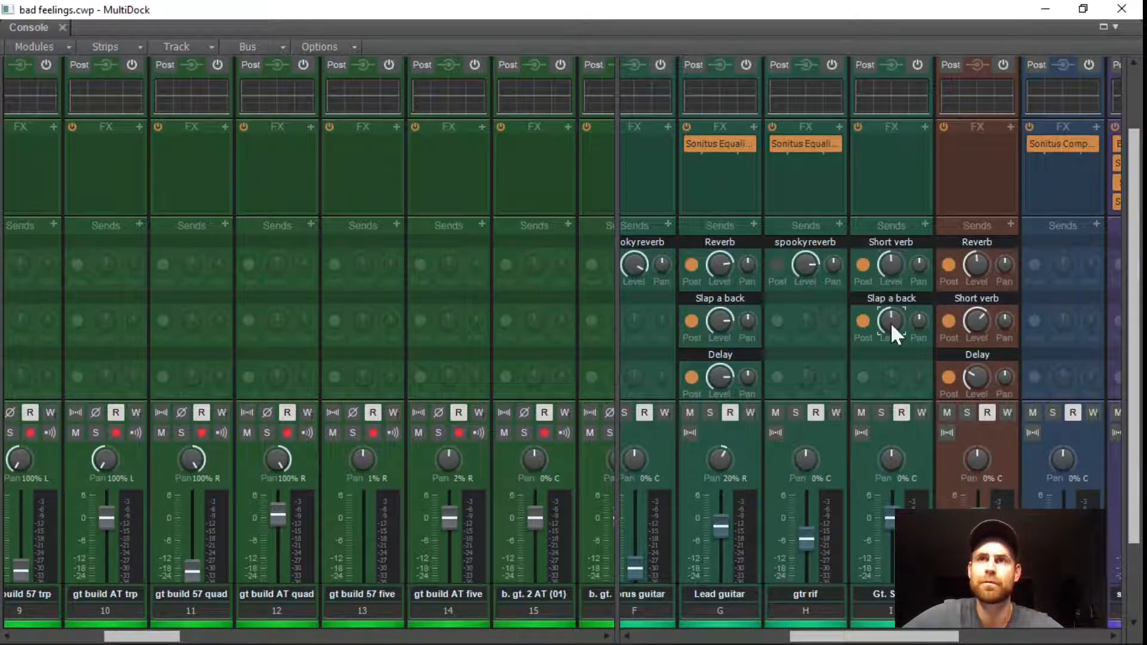
drag(891, 322, 892, 288)
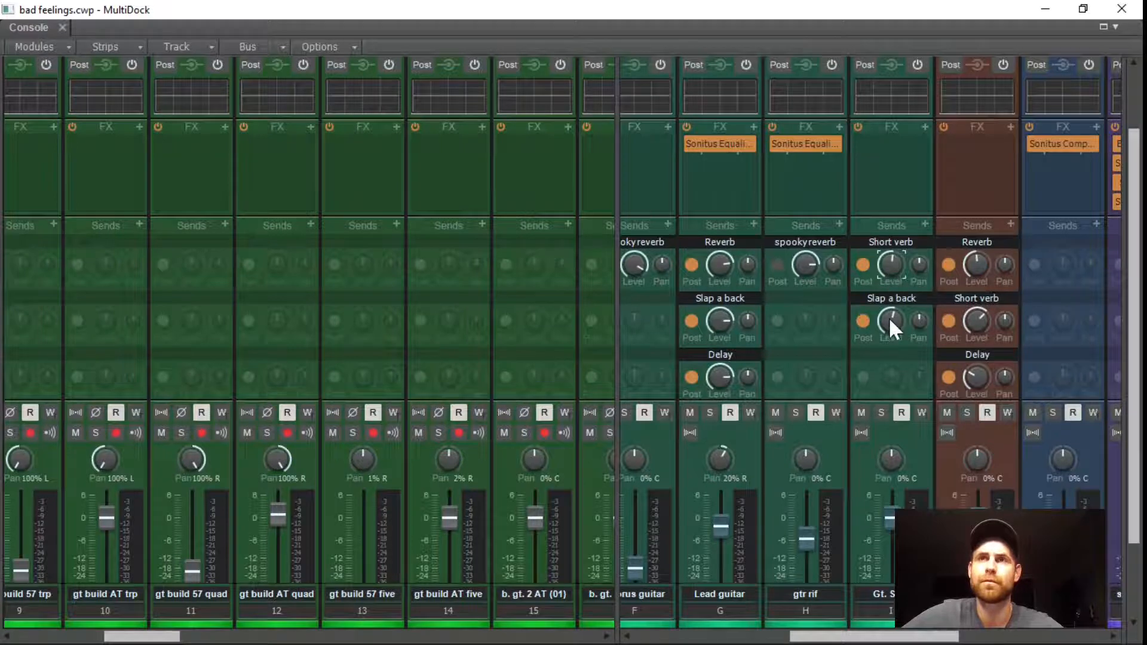
Add a Delay send to guitar bus I and adjust its level during playback.
click(924, 225)
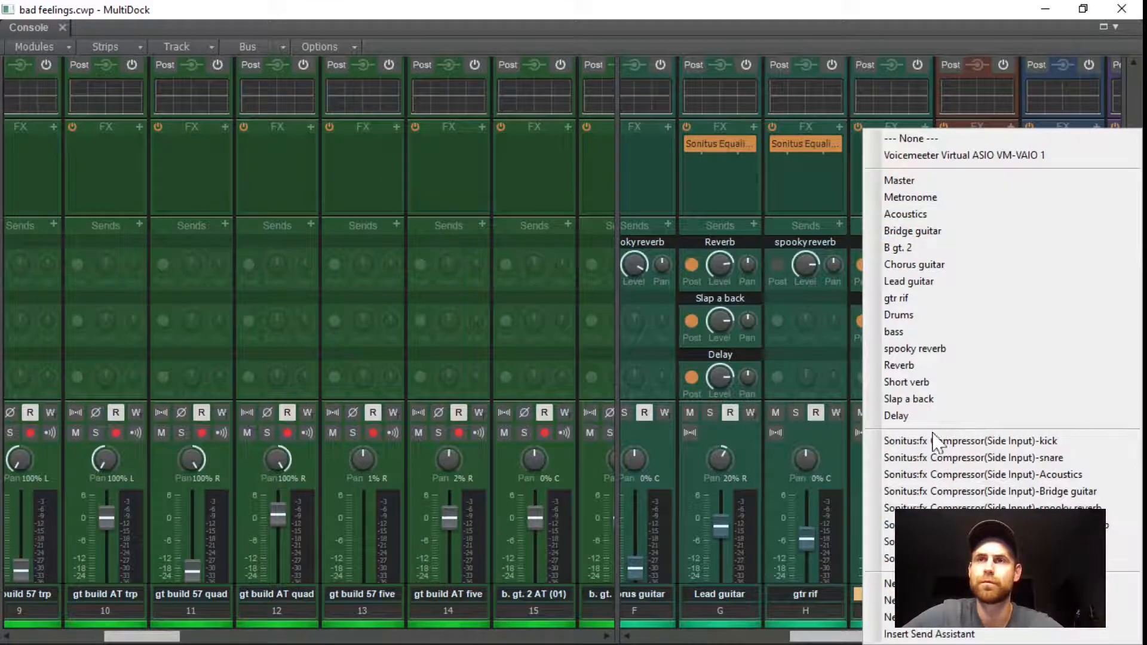
click(896, 416)
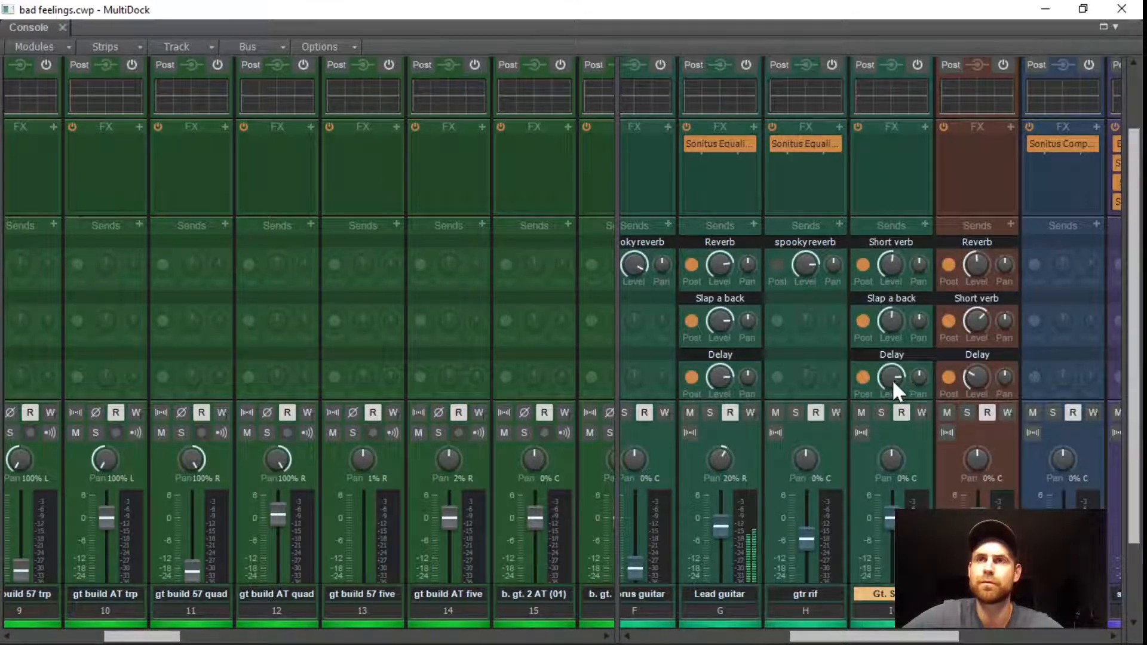
drag(892, 378, 907, 377)
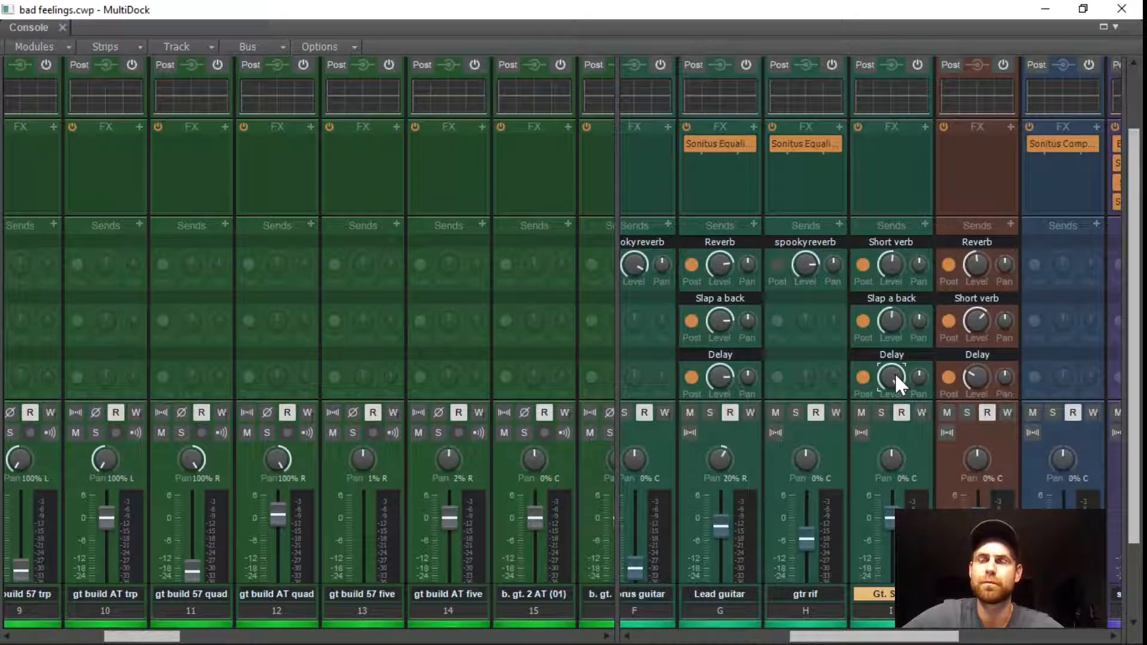
drag(896, 375, 897, 410)
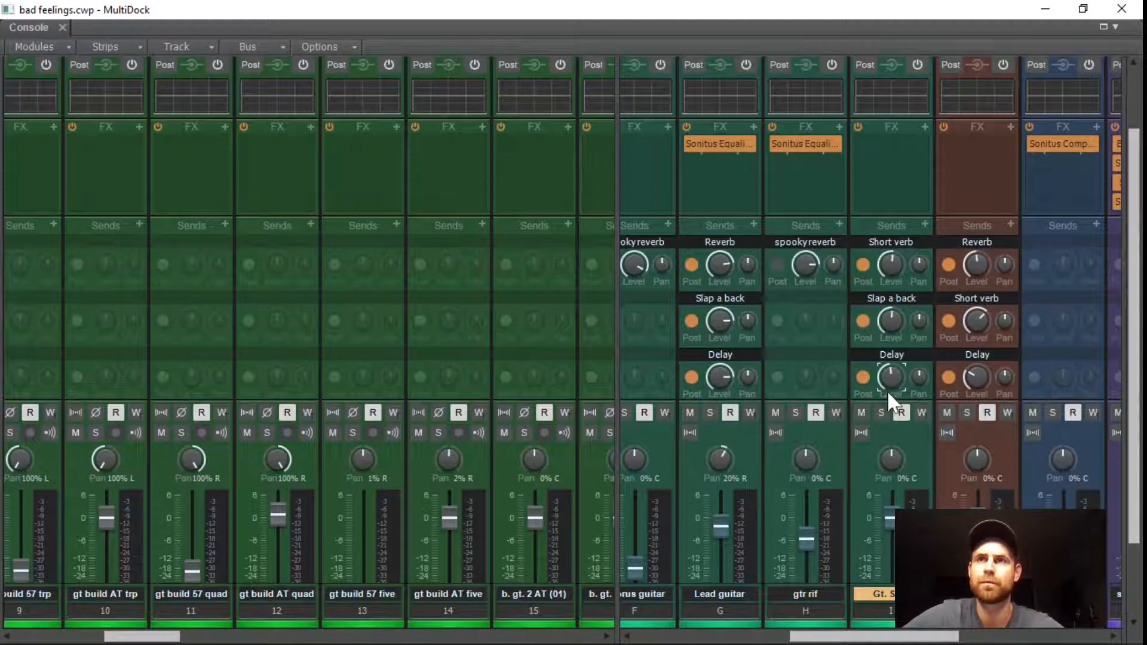
mouse_move(863, 352)
Add a Reverb send to guitar bus I and adjust its level while listening to the song.
click(925, 224)
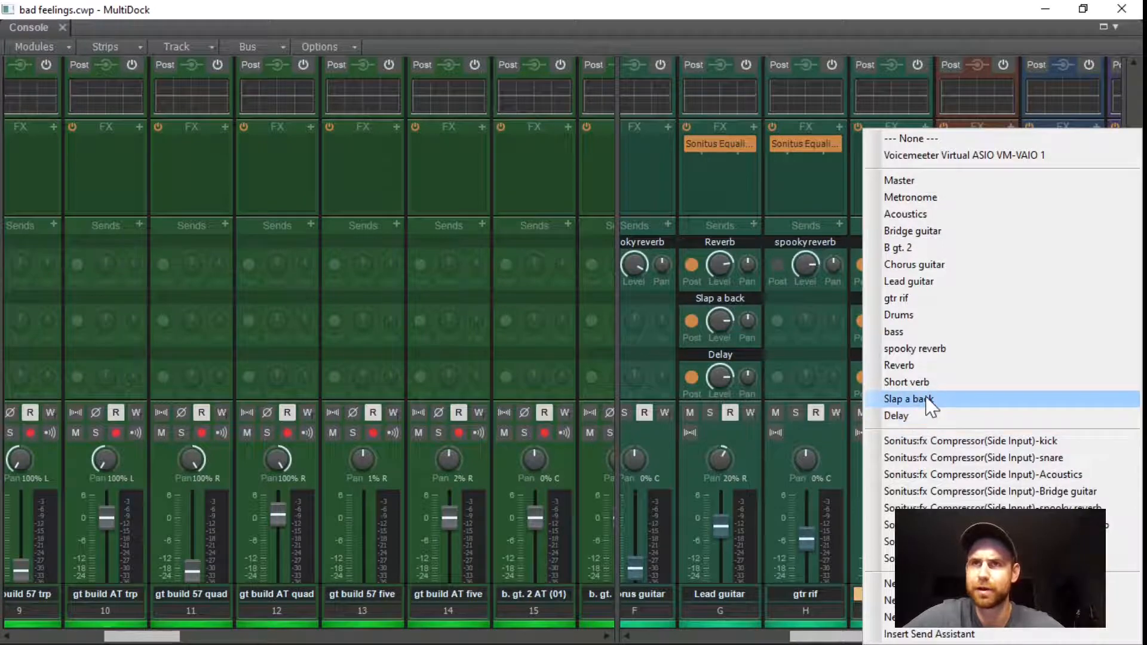
click(903, 366)
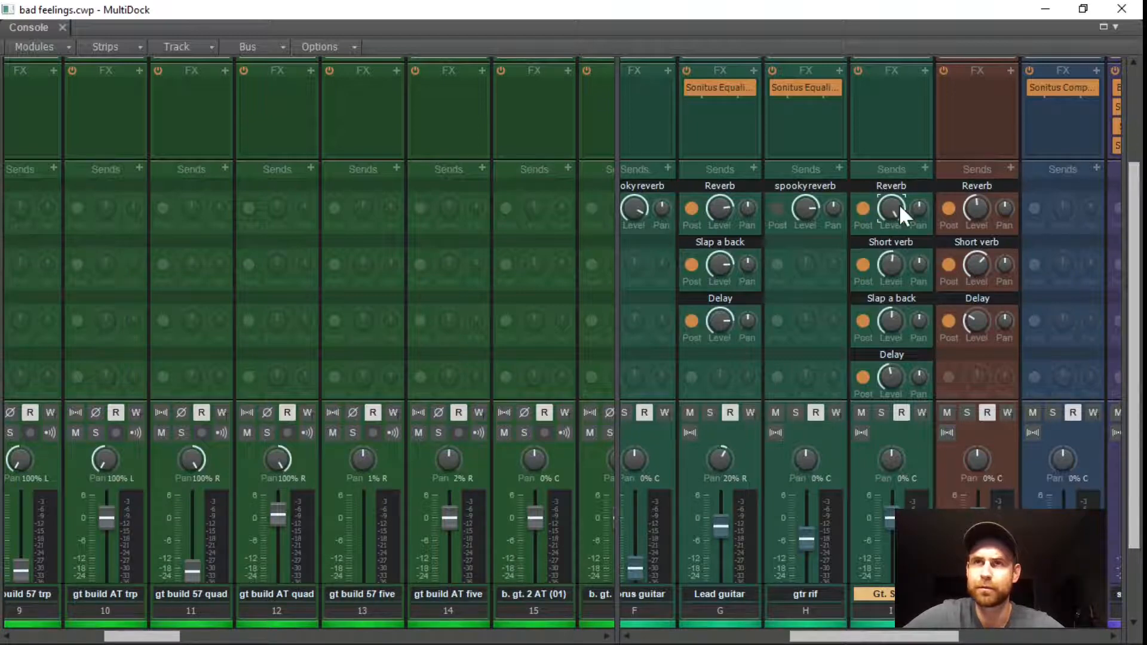
mouse_move(895, 201)
mouse_down()
mouse_move(895, 226)
mouse_move(893, 196)
mouse_move(892, 213)
mouse_up()
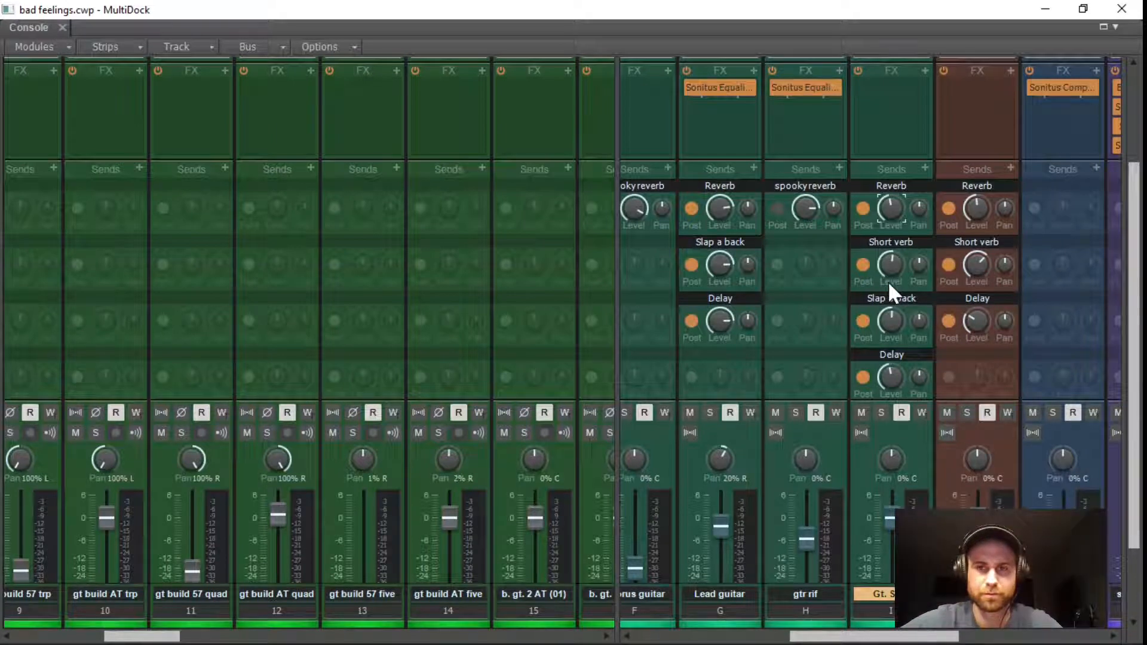
key(space)
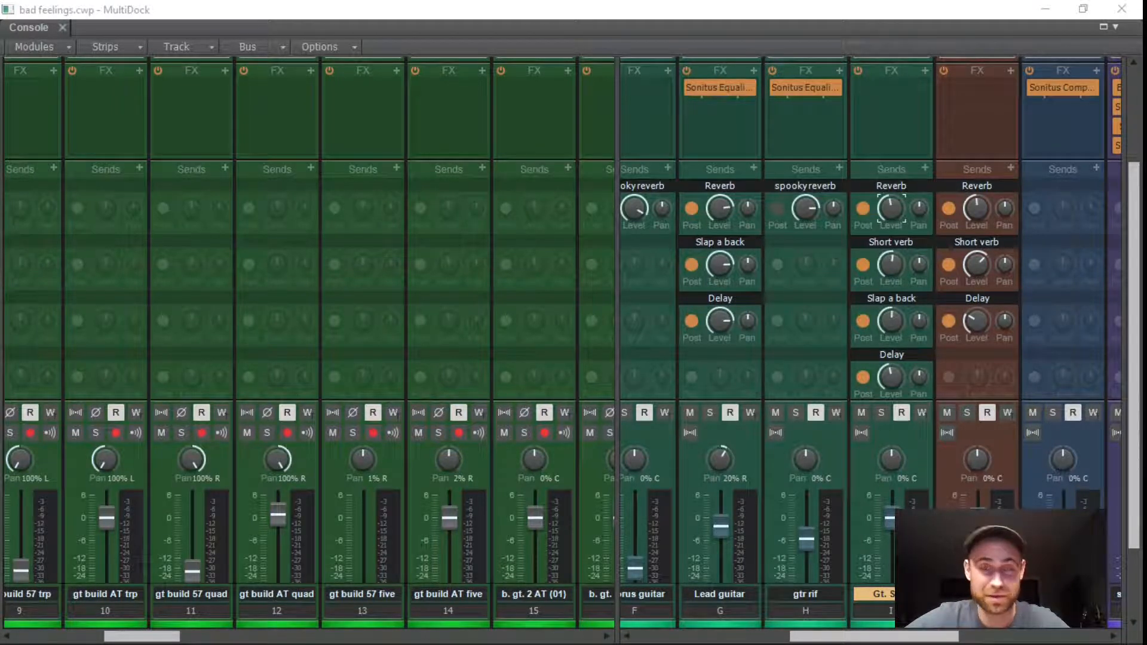
Play the song and reset the Master bus volume to about 0 dB.
key(space)
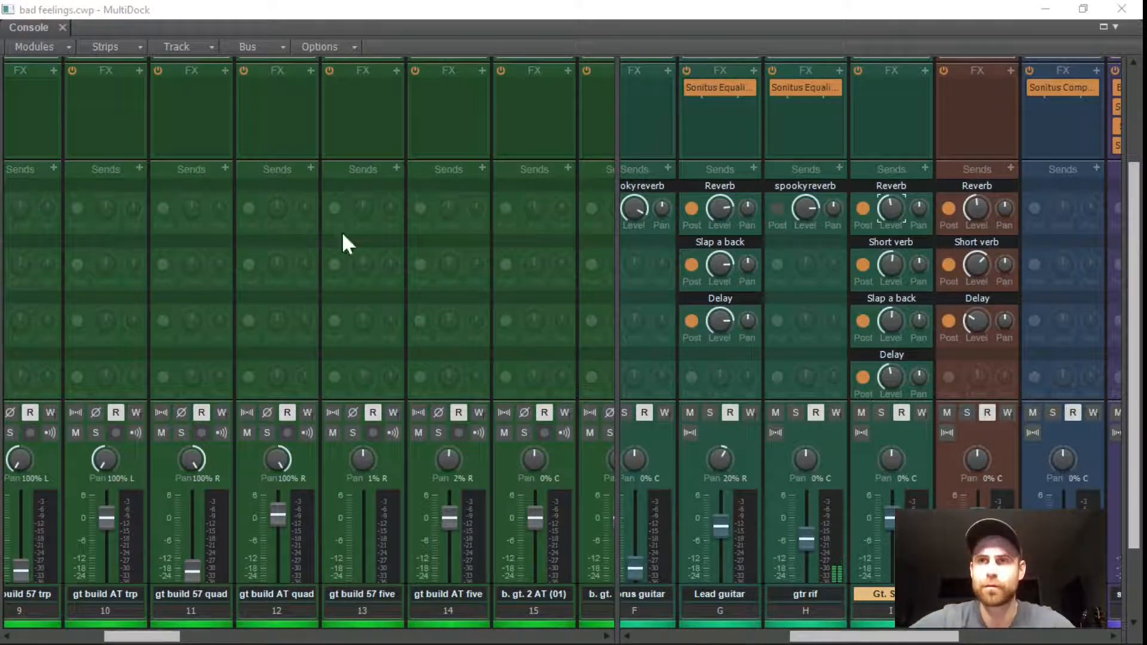
drag(880, 642, 726, 642)
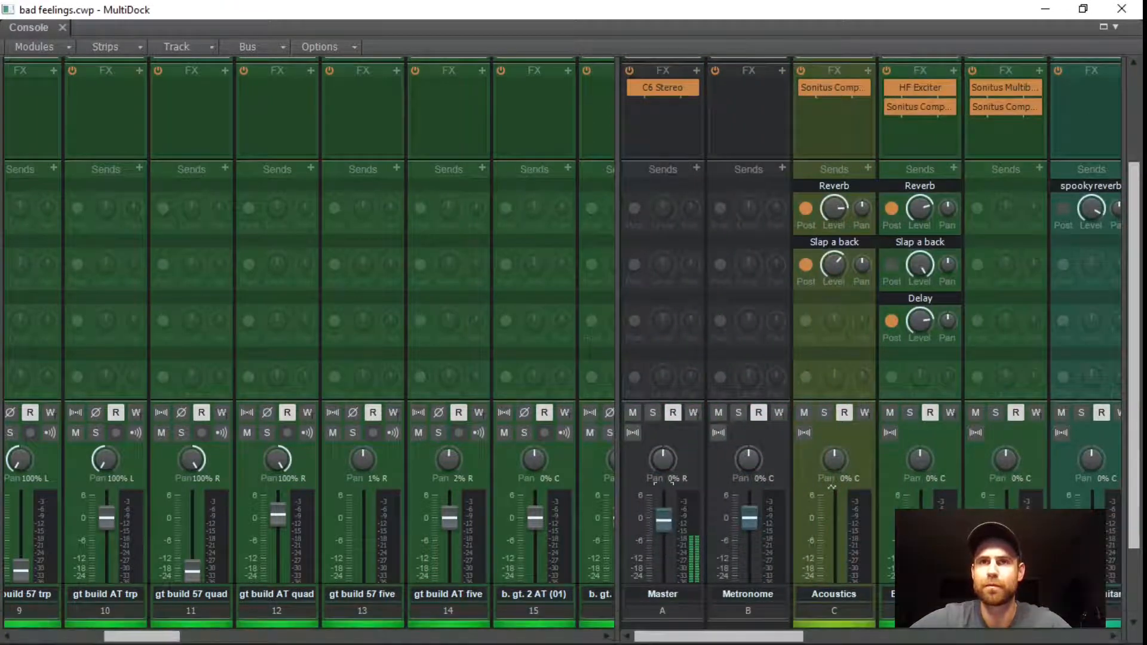
double_click(661, 538)
drag(668, 529, 668, 529)
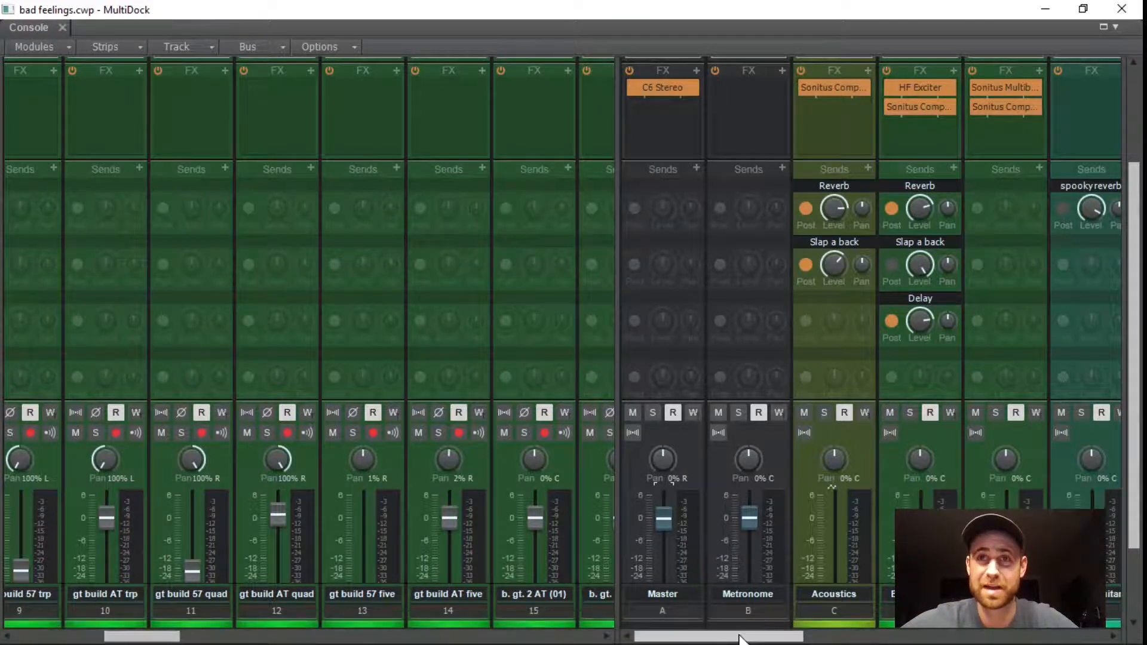
Insert a Sonitus Equalizer on the Bridge guitar bus.
drag(743, 637, 857, 643)
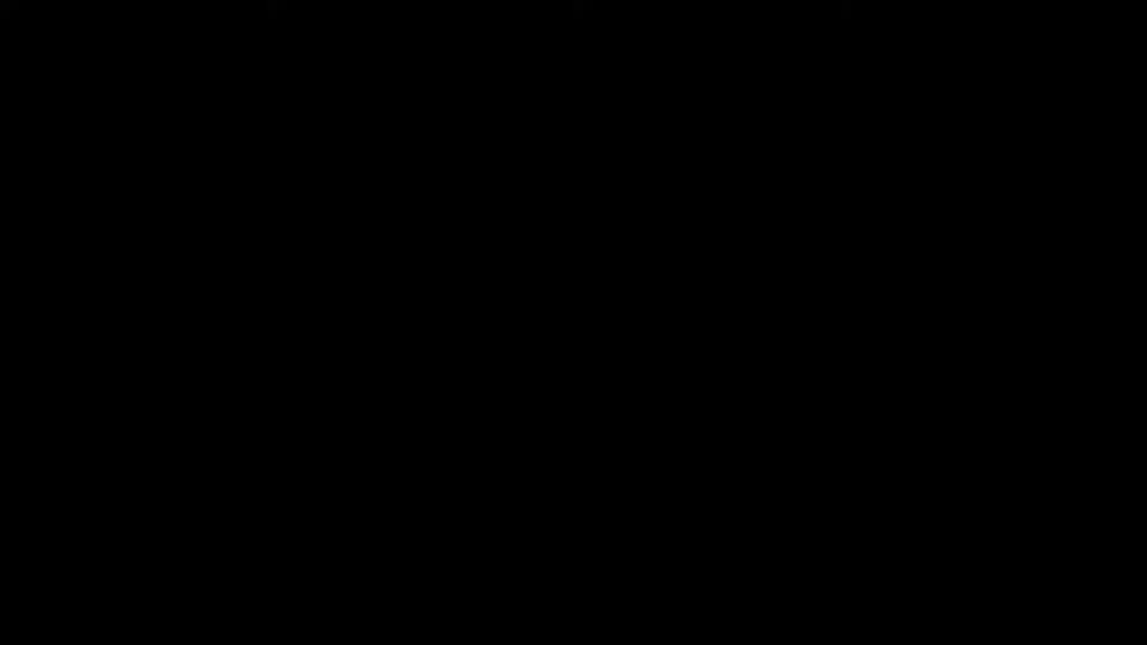
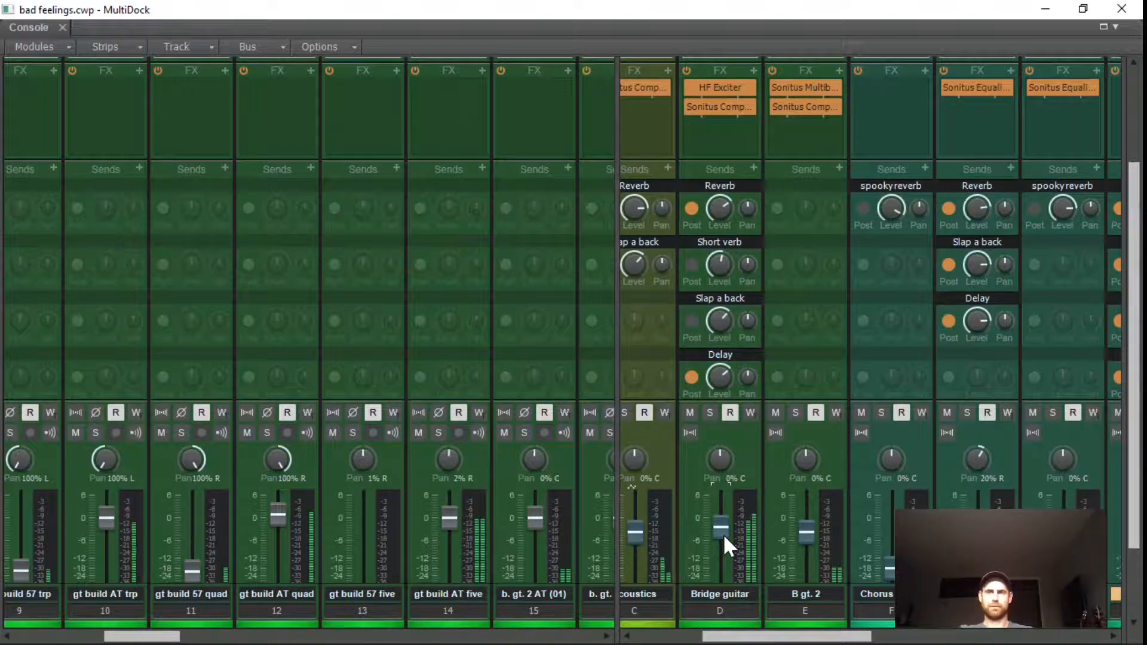
key(space)
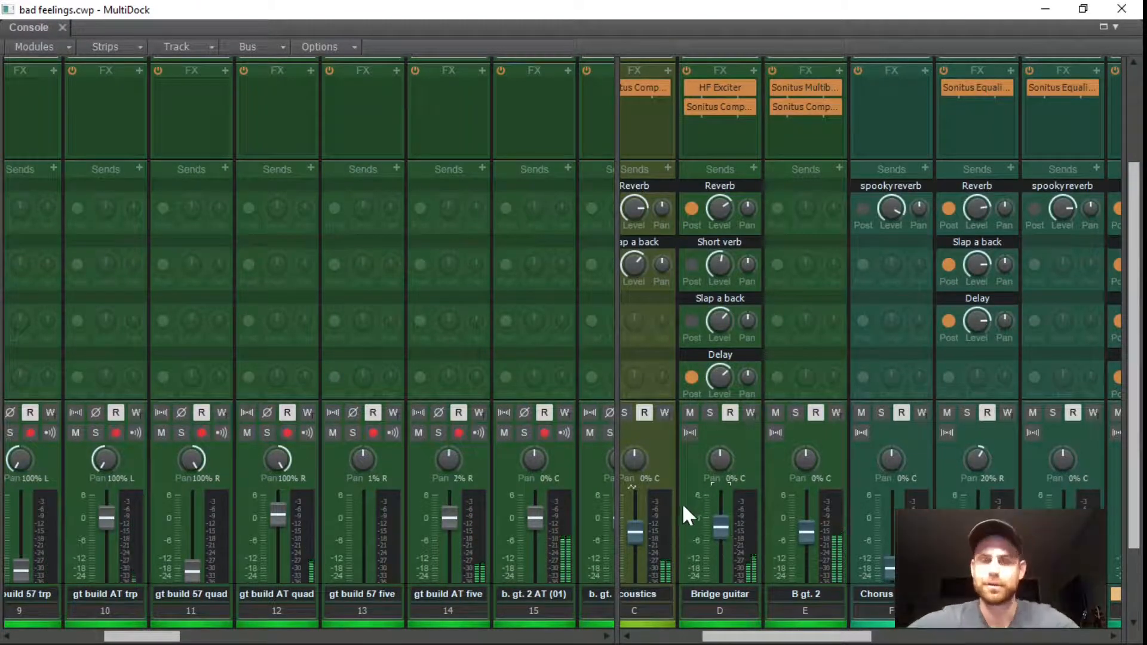
mouse_move(142, 644)
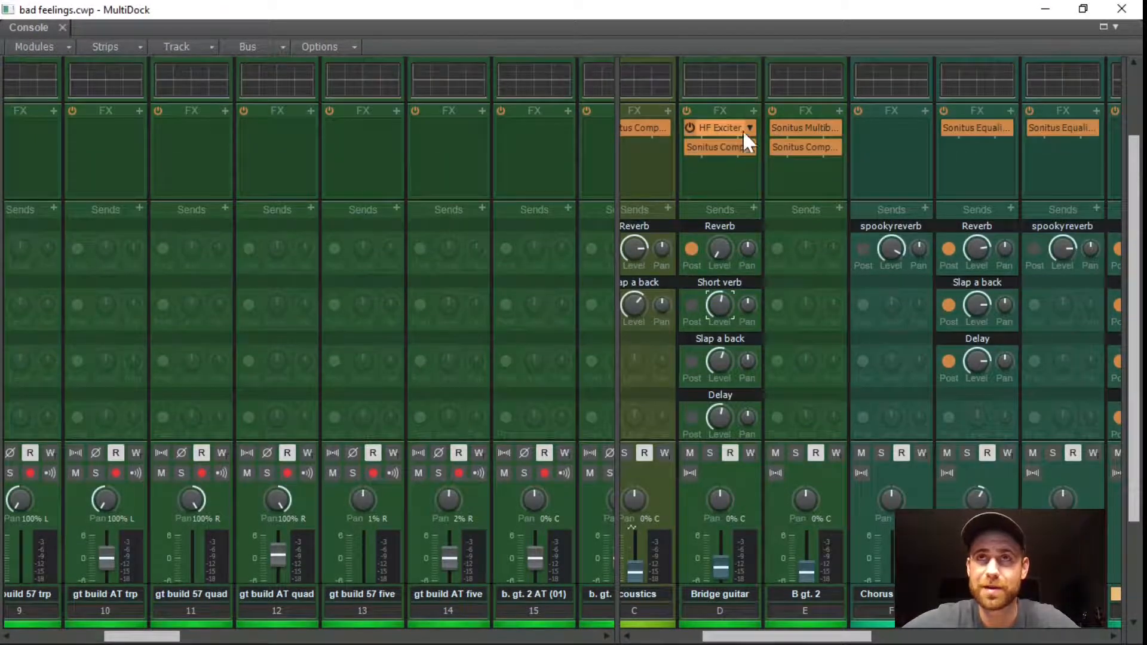
click(755, 105)
mouse_move(800, 124)
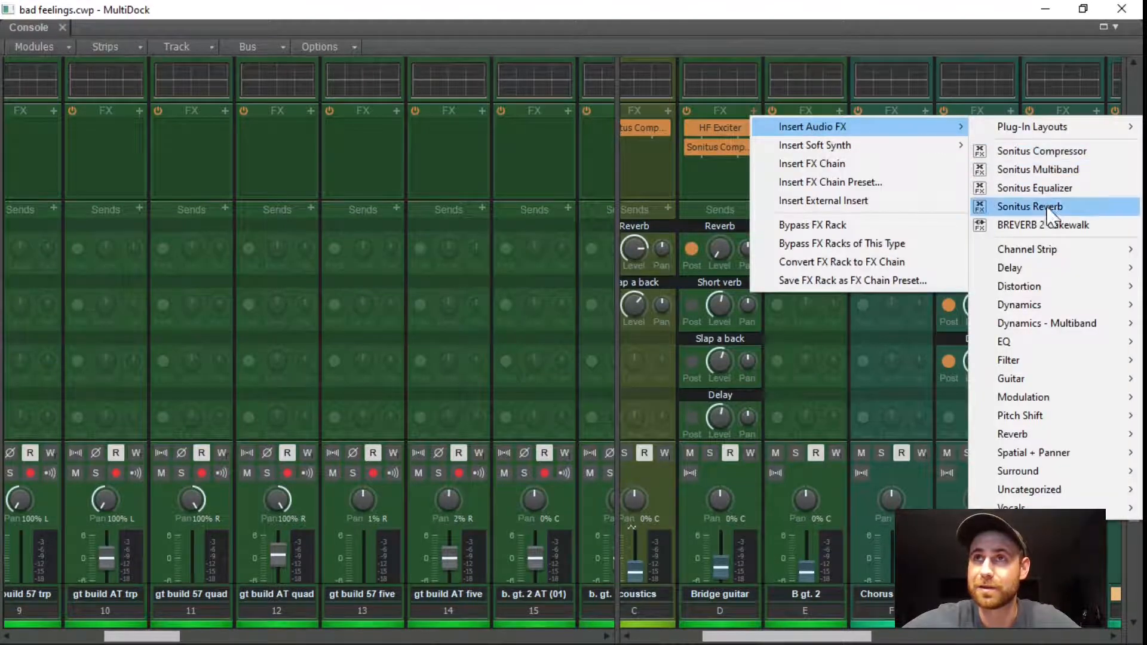
click(1043, 187)
Boost band 4 of the Bridge guitar equalizer by 4.8 dB at 1342 Hz with a Q of 6.0.
key(space)
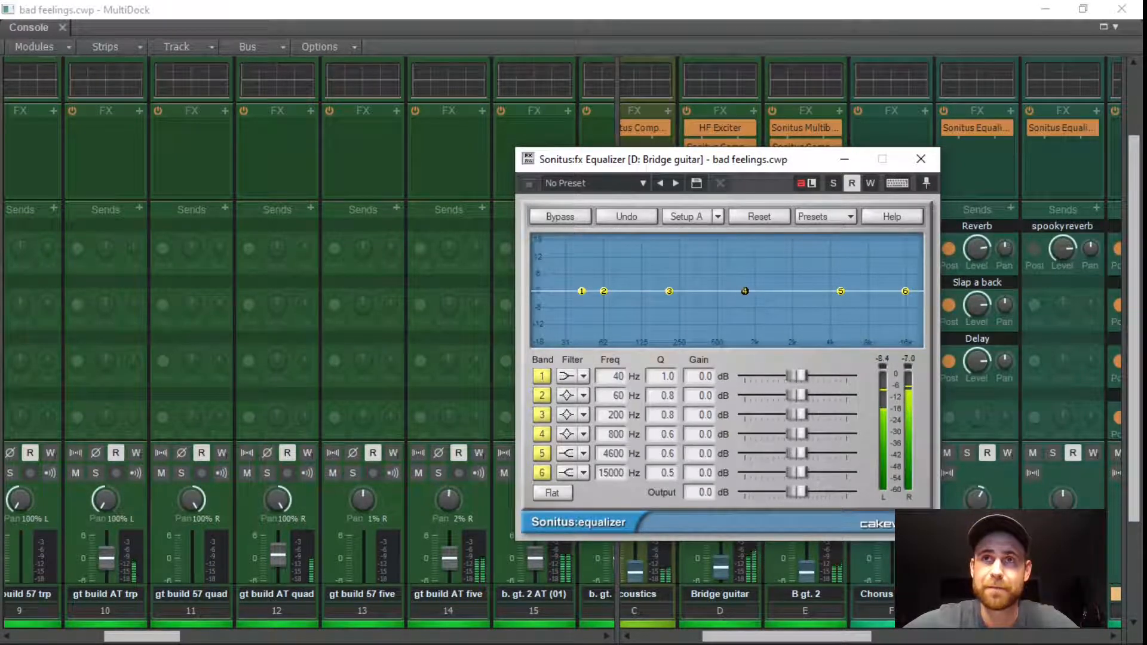
drag(745, 291, 774, 263)
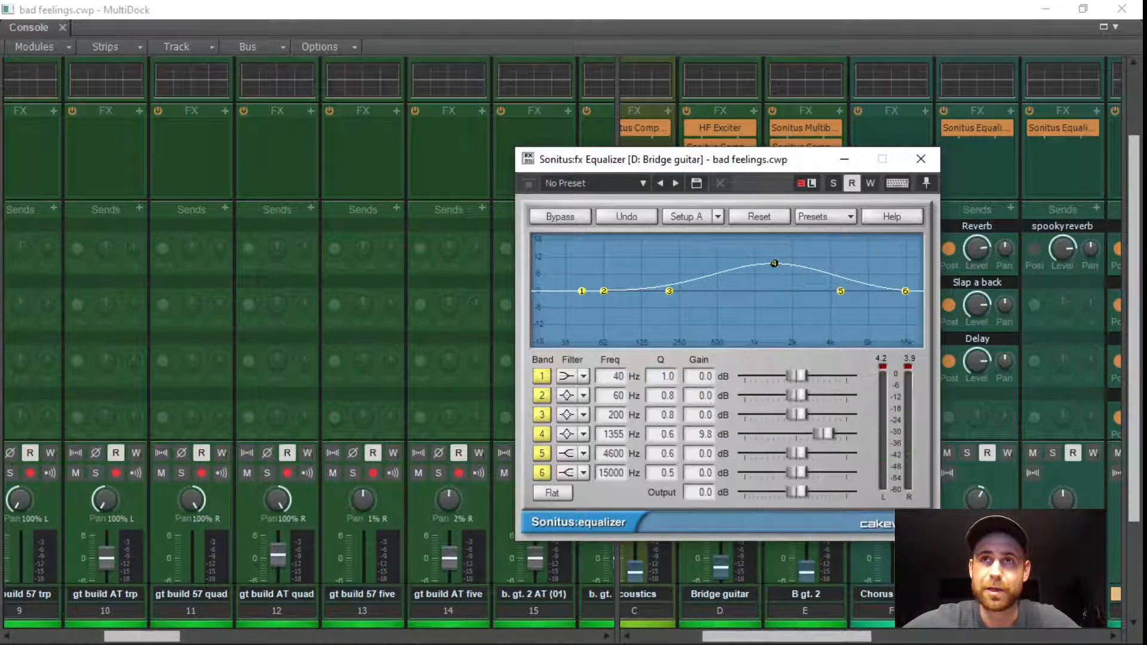
drag(774, 263, 773, 278)
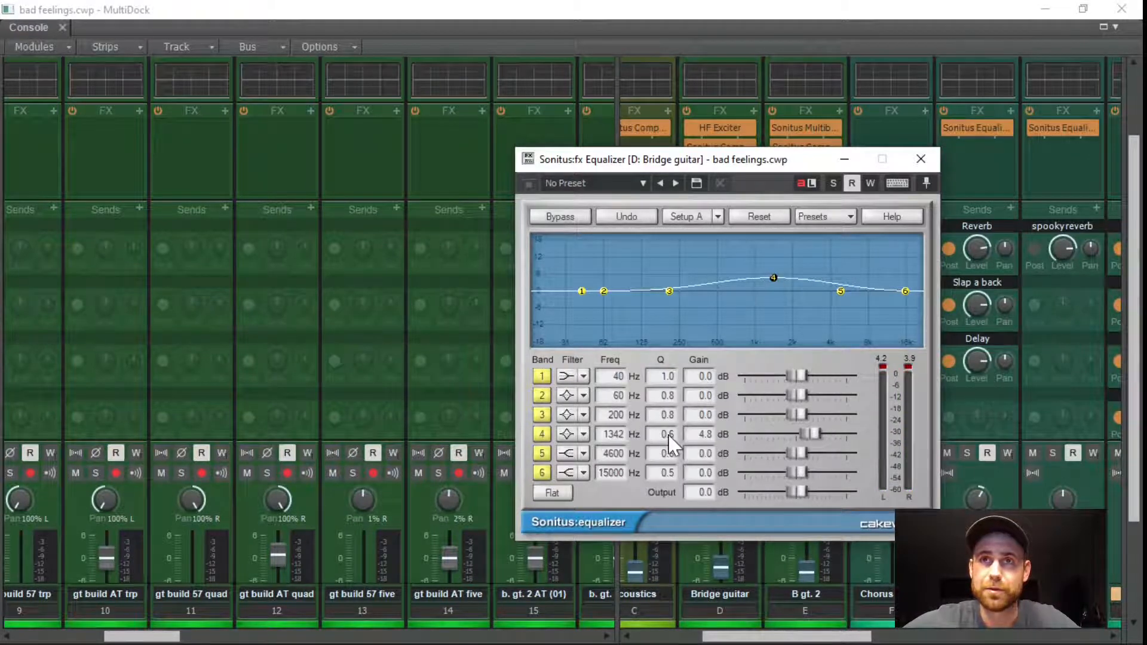
mouse_move(667, 436)
mouse_down()
mouse_move(662, 411)
mouse_move(667, 424)
mouse_up()
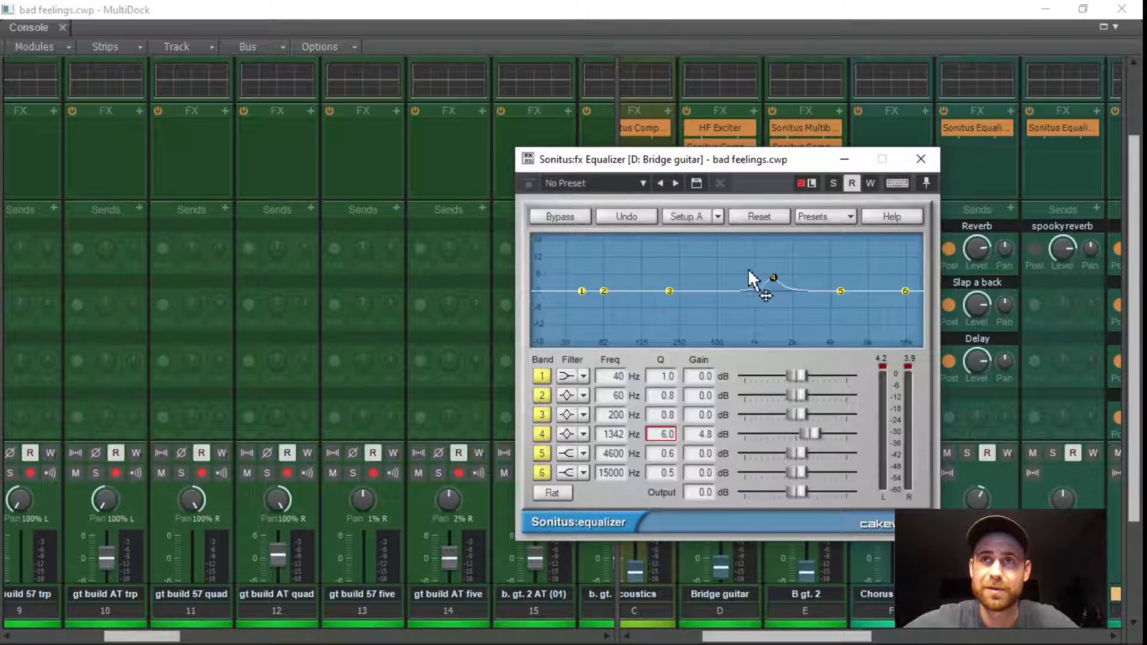
Sweep the narrow band 4 boost through 4017 Hz and 2951 Hz at up to 18 dB, and return it to 0.5 dB at 511 Hz.
drag(773, 278, 833, 256)
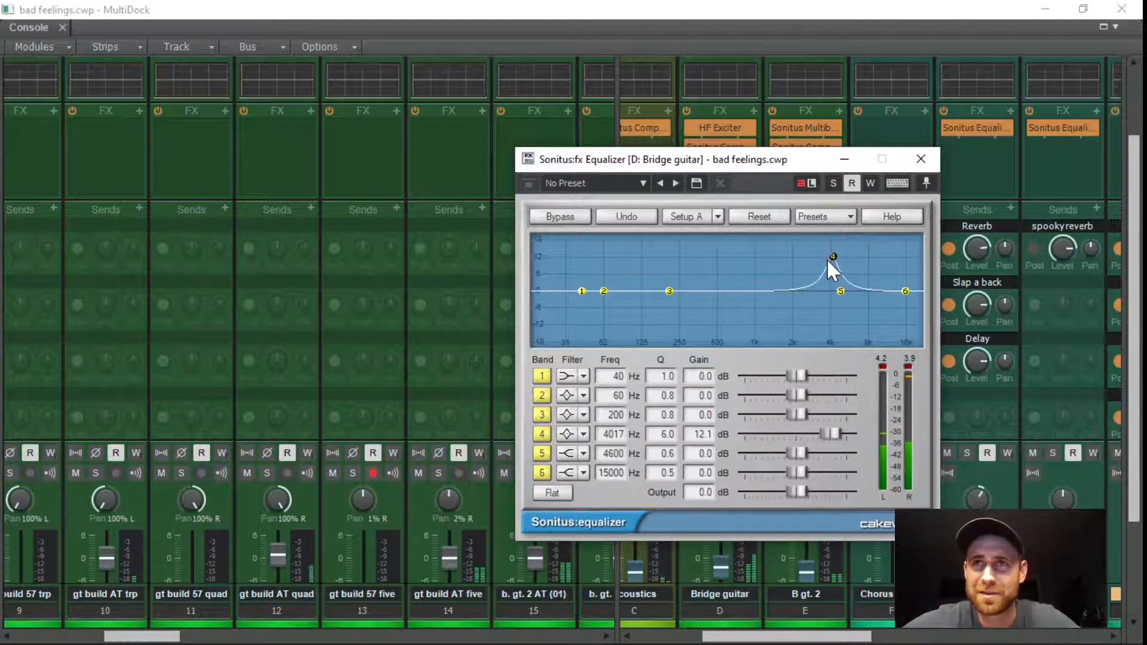
mouse_move(830, 257)
mouse_down()
mouse_move(823, 242)
mouse_move(840, 240)
mouse_move(766, 240)
mouse_move(817, 239)
mouse_up()
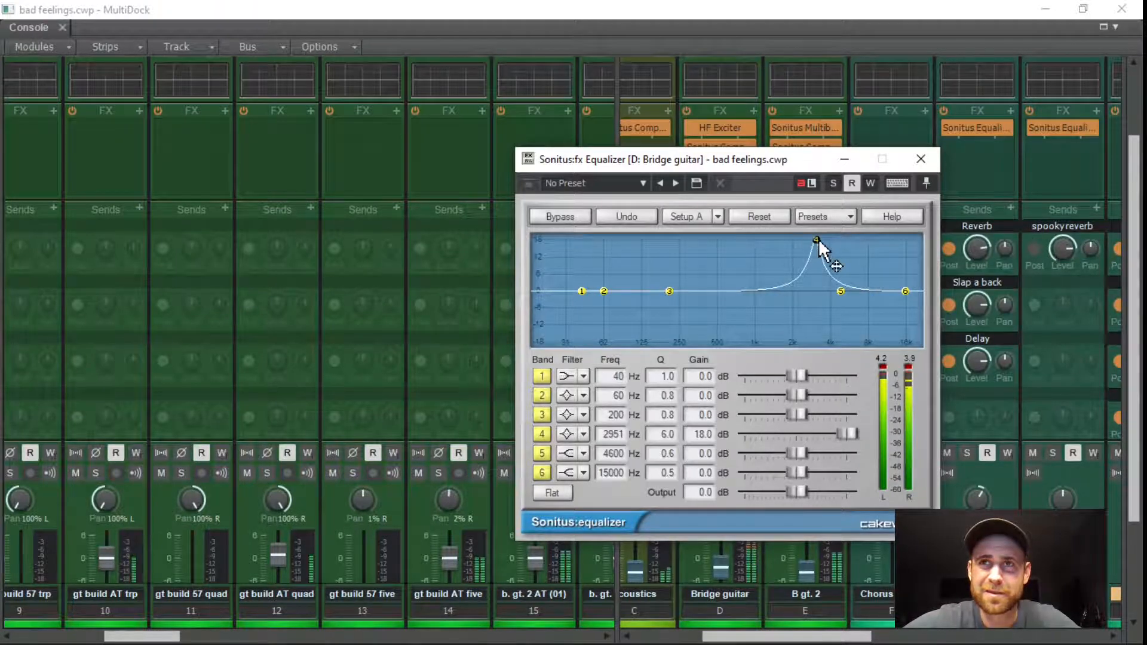
drag(815, 237, 720, 291)
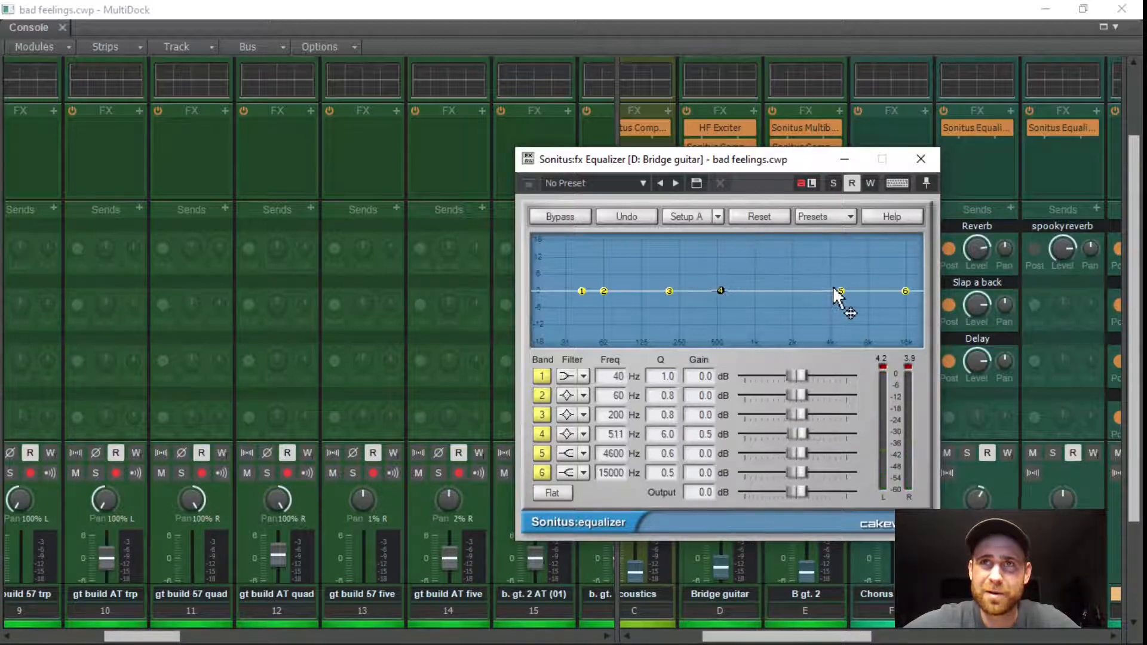
Boost band 5 of the Bridge guitar equalizer by about 5.5 dB near 2880 Hz with a Q of 1.5, and compare it bypassed.
drag(840, 291, 814, 287)
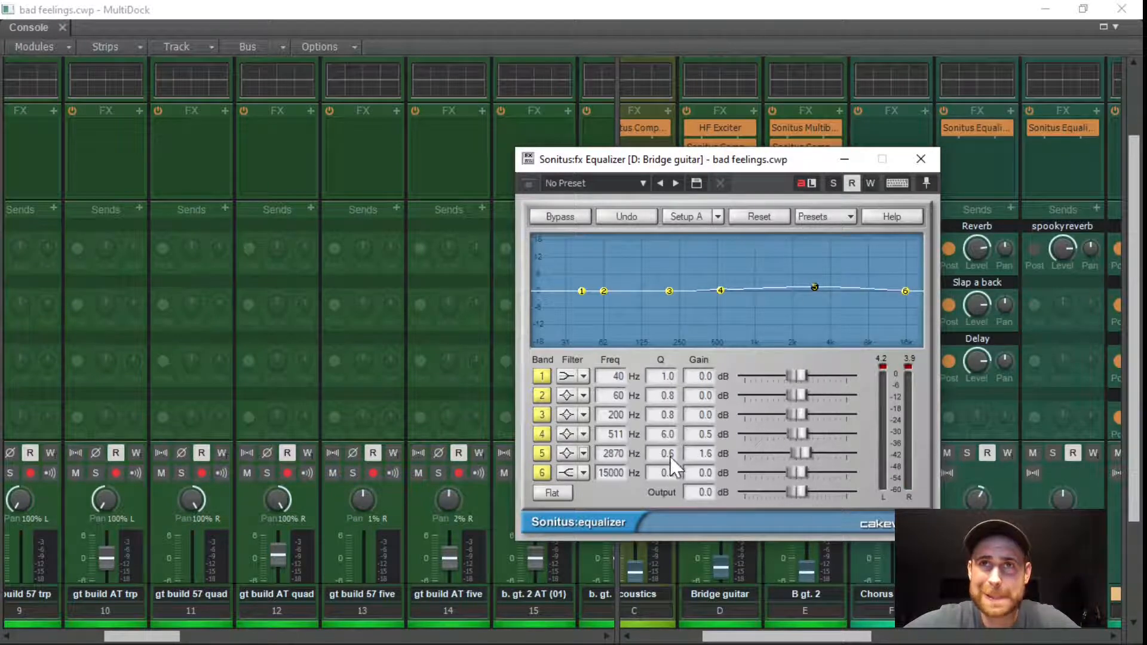
mouse_move(669, 456)
mouse_down()
mouse_move(670, 441)
mouse_move(664, 455)
mouse_up()
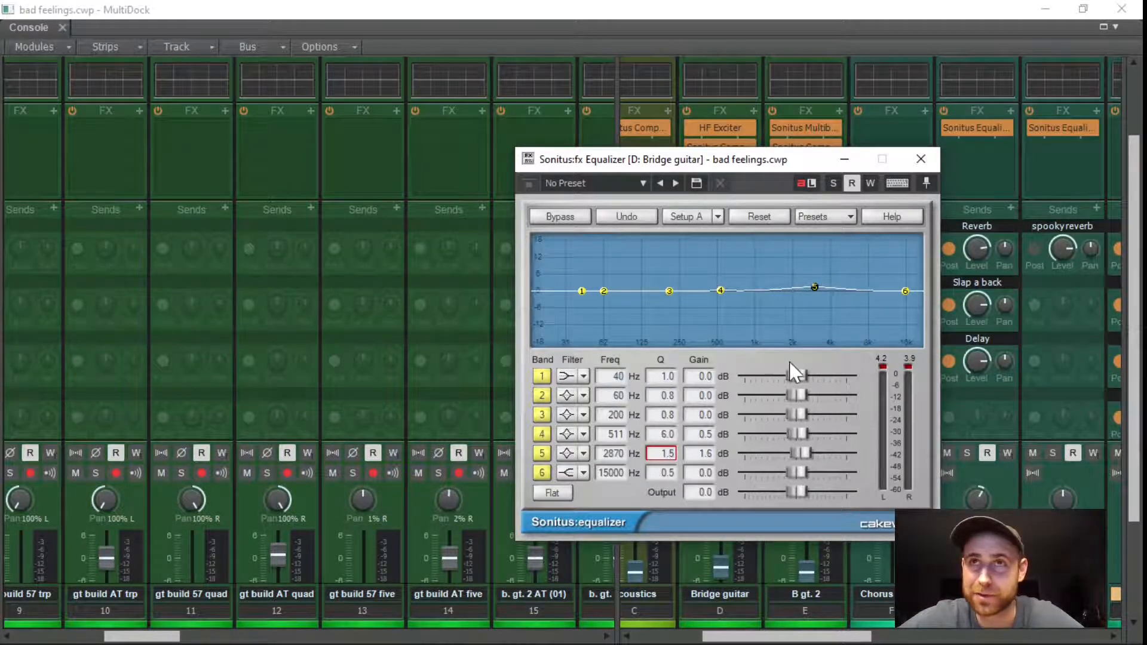
drag(814, 286, 815, 276)
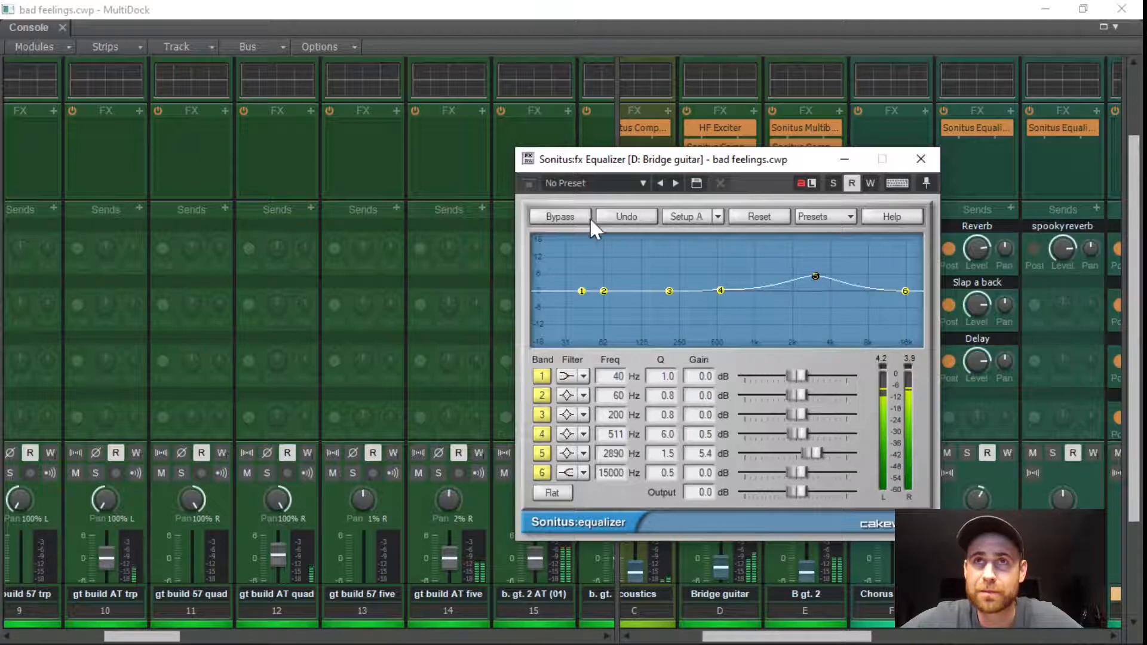
click(583, 218)
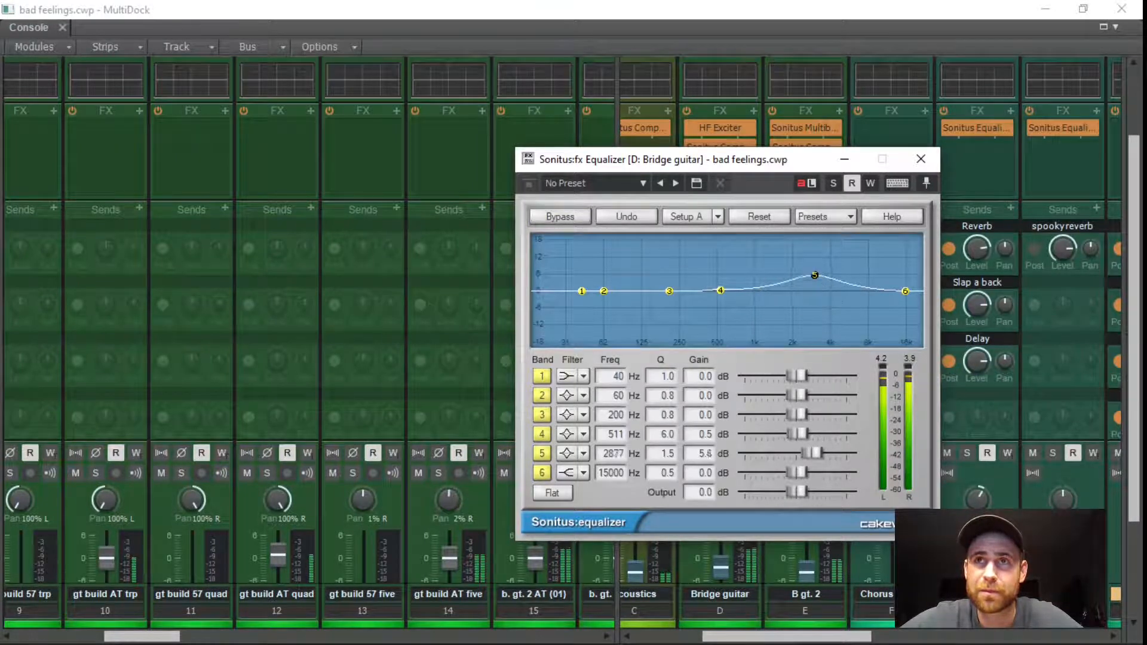
Raise band 5 to 11.0 dB at 2910 Hz with a Q of 2.6, and compare the equalizer bypassed and active during playback.
drag(815, 276, 816, 260)
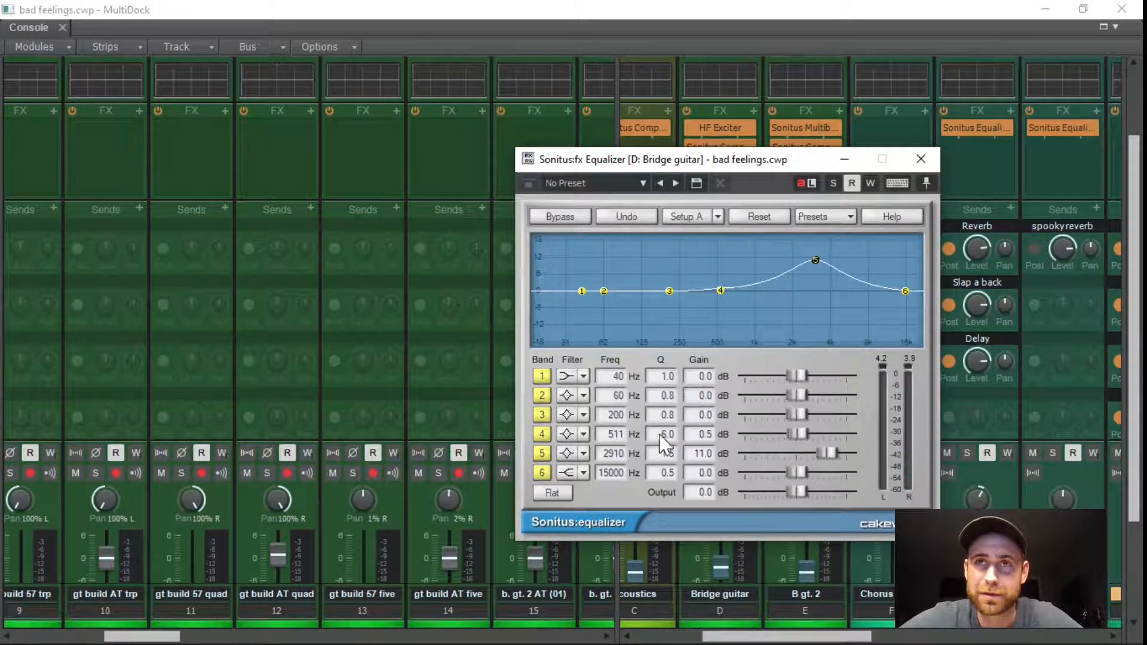
drag(671, 457, 673, 450)
key(space)
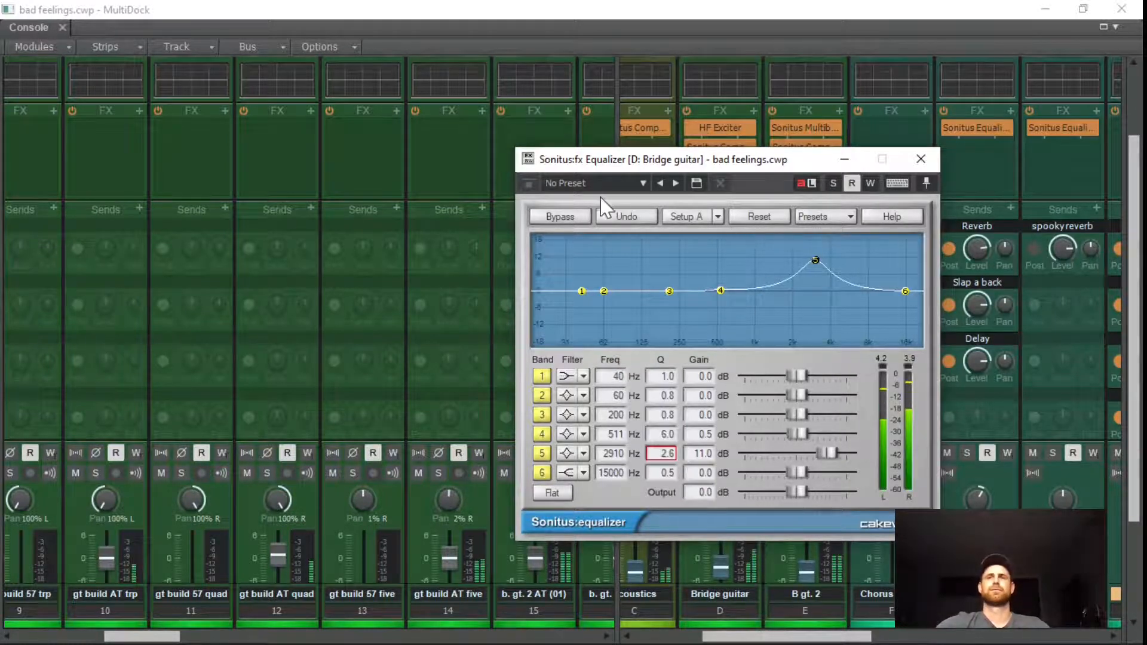
click(577, 220)
click(578, 220)
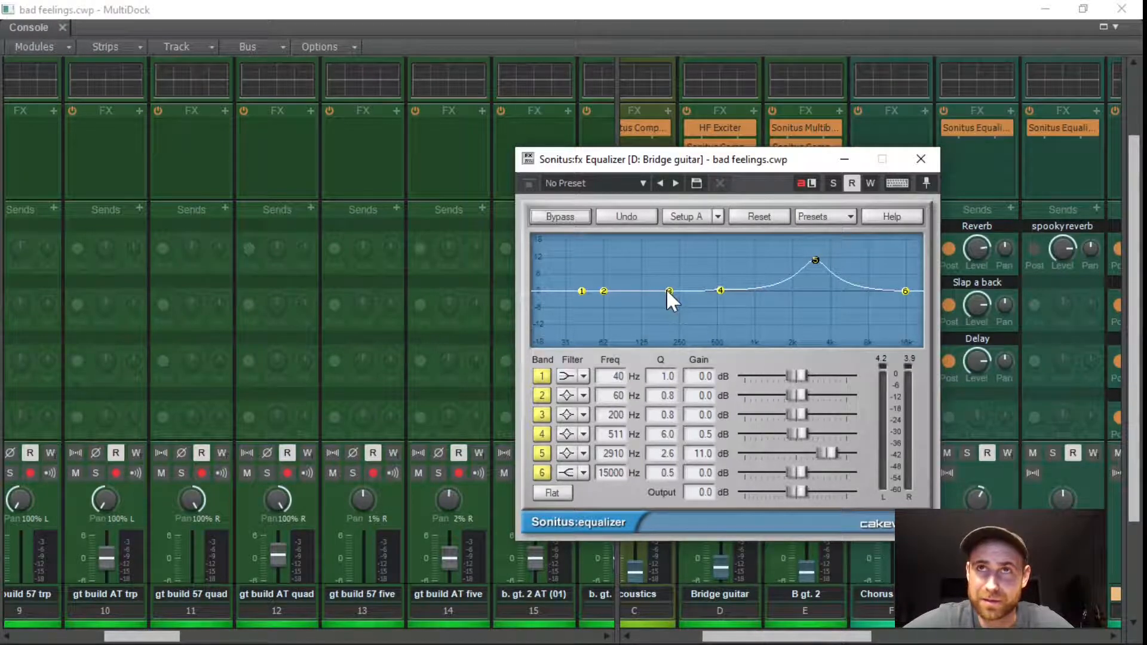
Switch off equalizer band 5 and move band 4 to 1051 Hz at 0.2 dB.
click(542, 453)
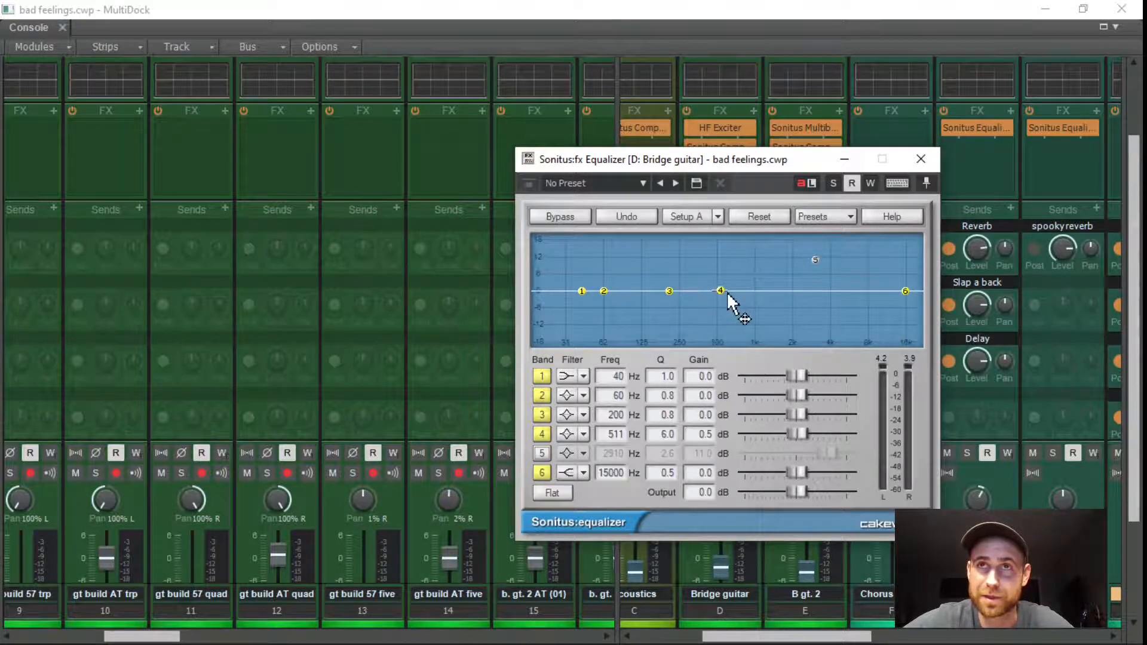
drag(719, 290, 760, 291)
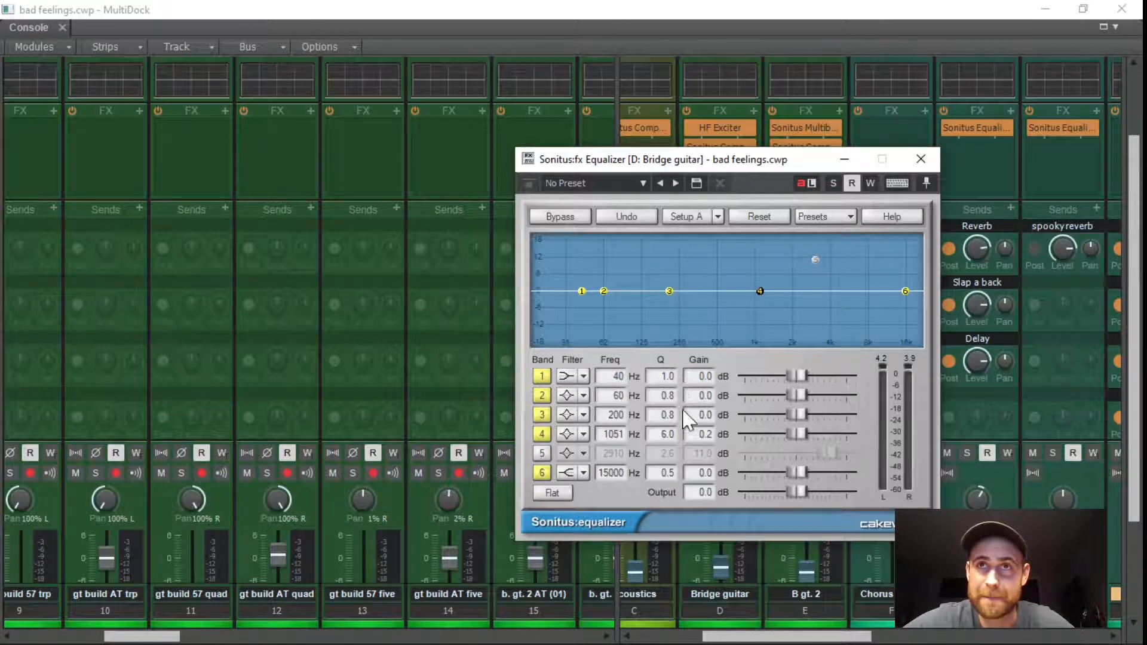
Cut band 3 by 5.7 dB at 361 Hz with a Q of 6.0, and set band 4's Q to 13.3.
drag(670, 291, 669, 272)
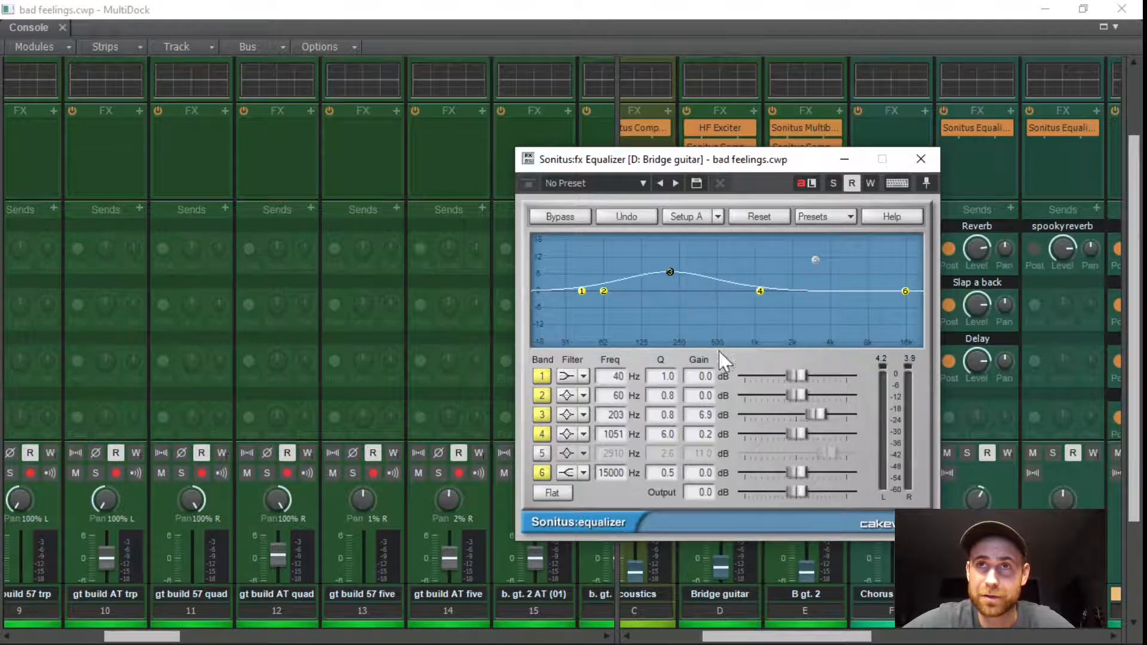
drag(670, 434, 669, 421)
drag(668, 415, 668, 383)
key(space)
drag(670, 272, 702, 307)
key(space)
key(space)
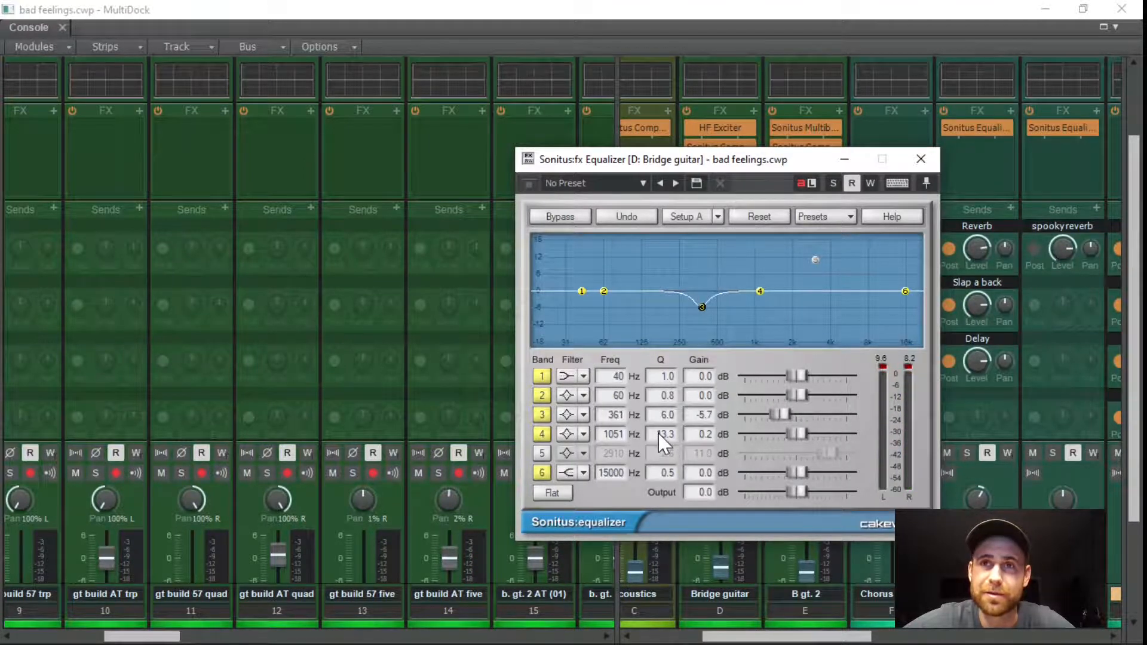
Widen the band 3 cut to a Q of 3.6 and compare playback with the band off and on.
scroll(700, 308, down, 5)
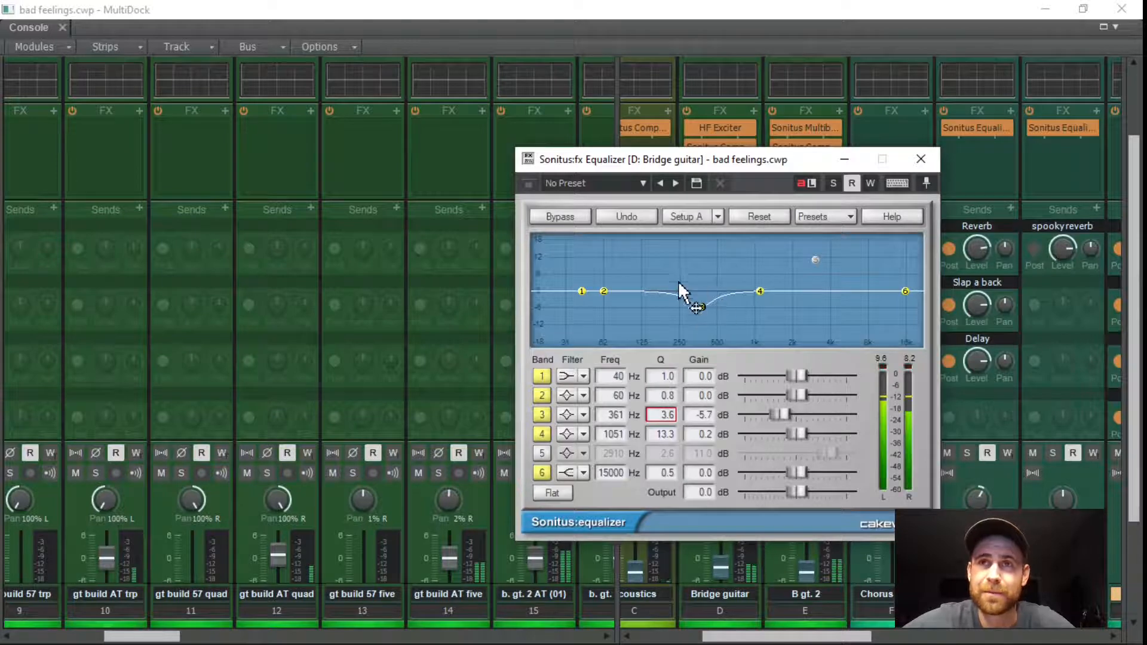
click(542, 415)
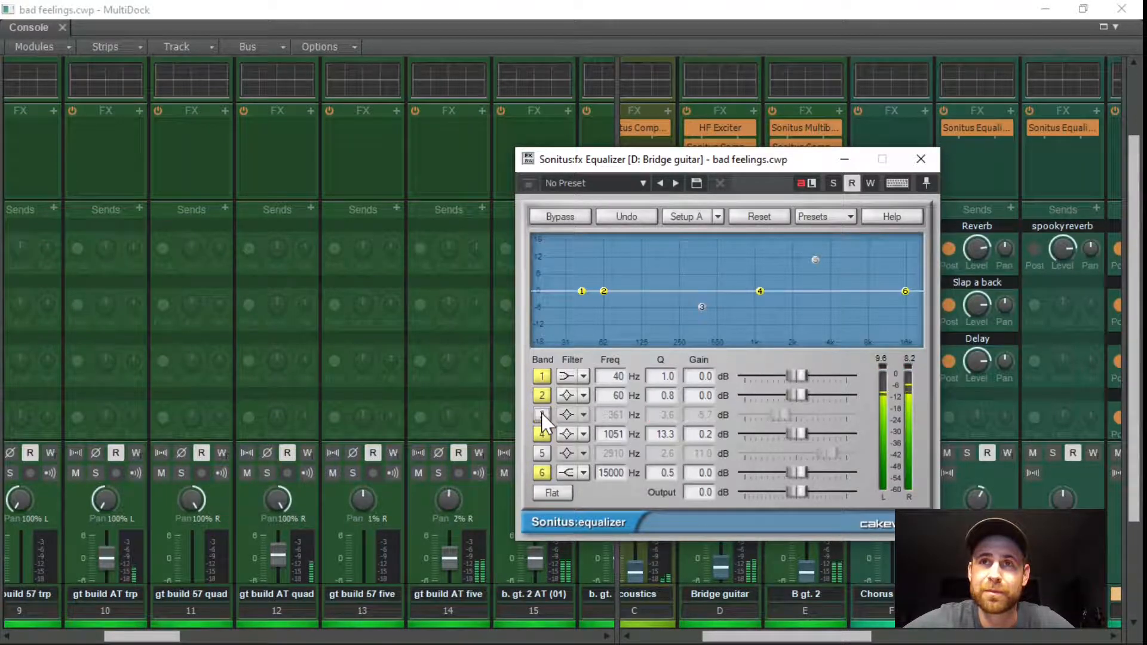
click(541, 415)
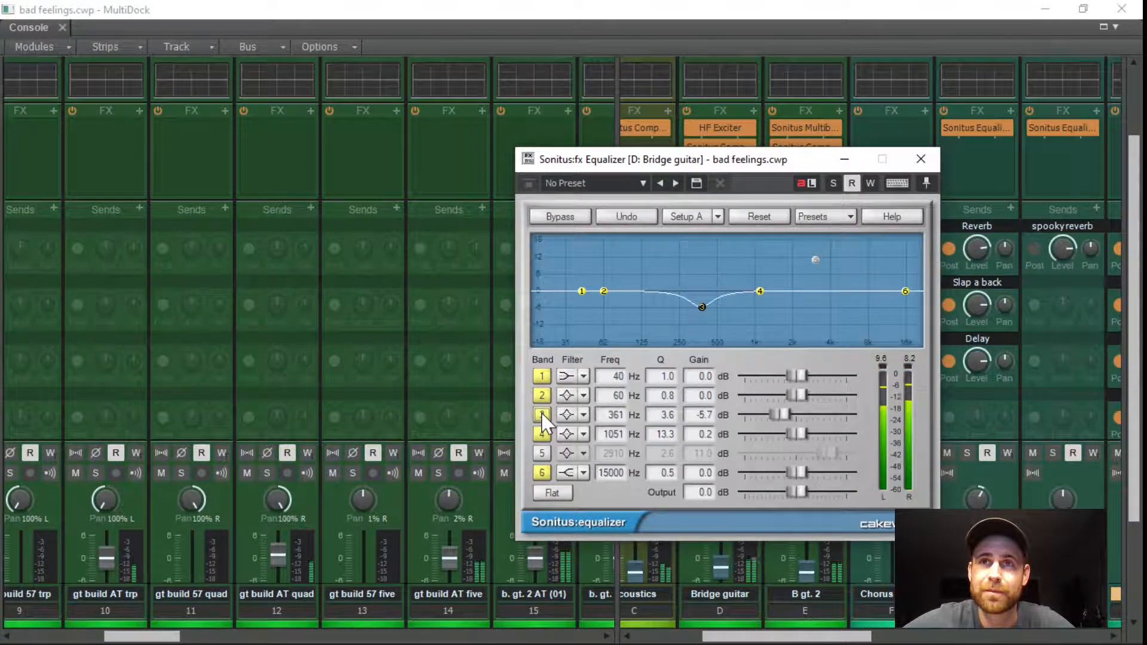
click(544, 458)
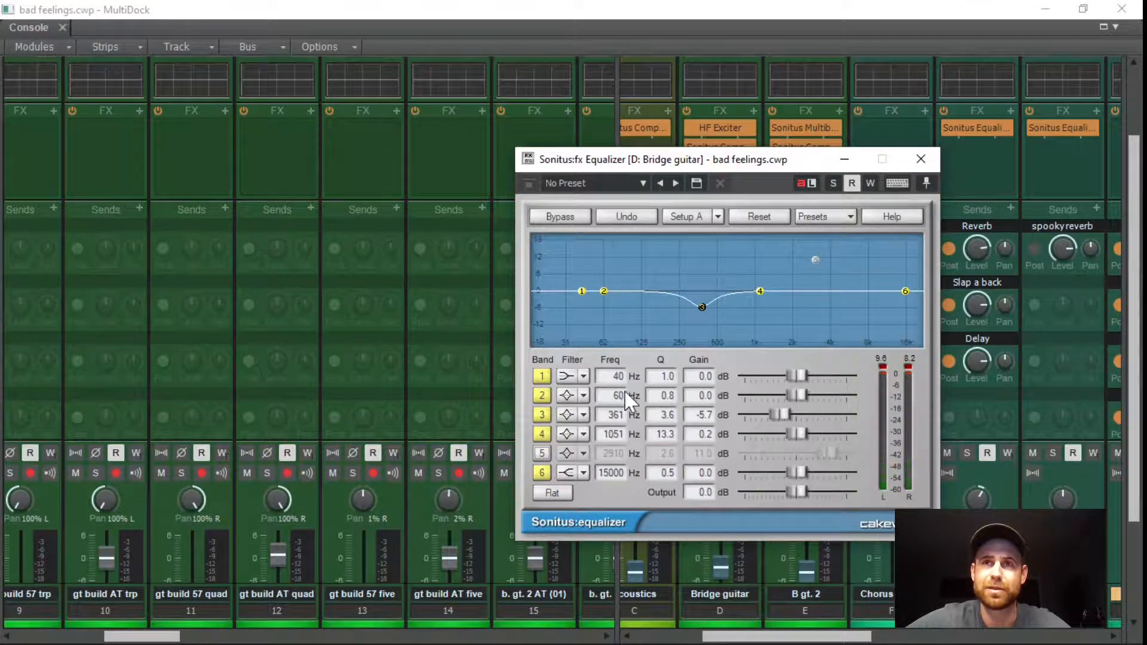
Deepen the band 3 cut to -18.0 dB and repeatedly compare the equalizer bypassed and active during playback.
drag(770, 417, 744, 417)
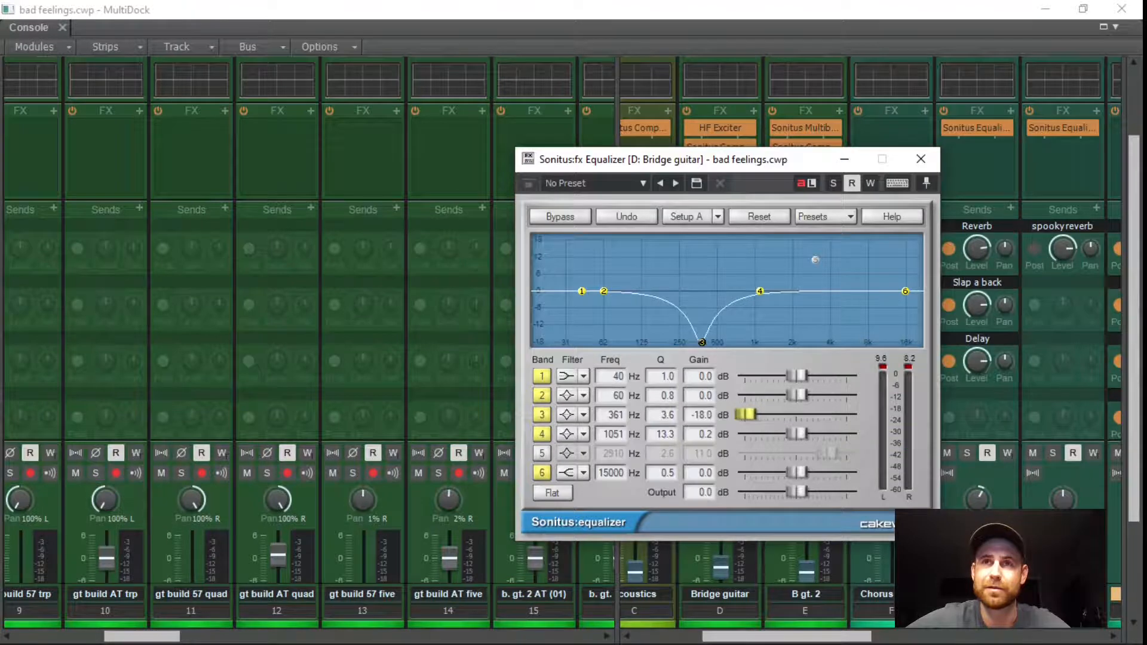
click(547, 216)
click(547, 217)
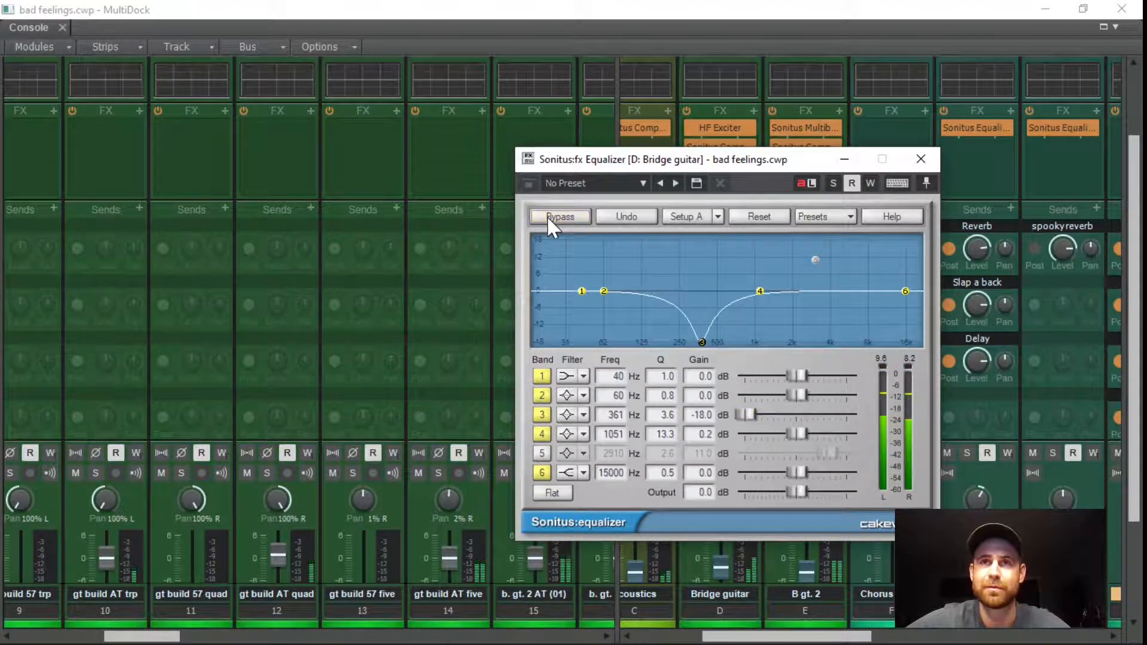
click(547, 216)
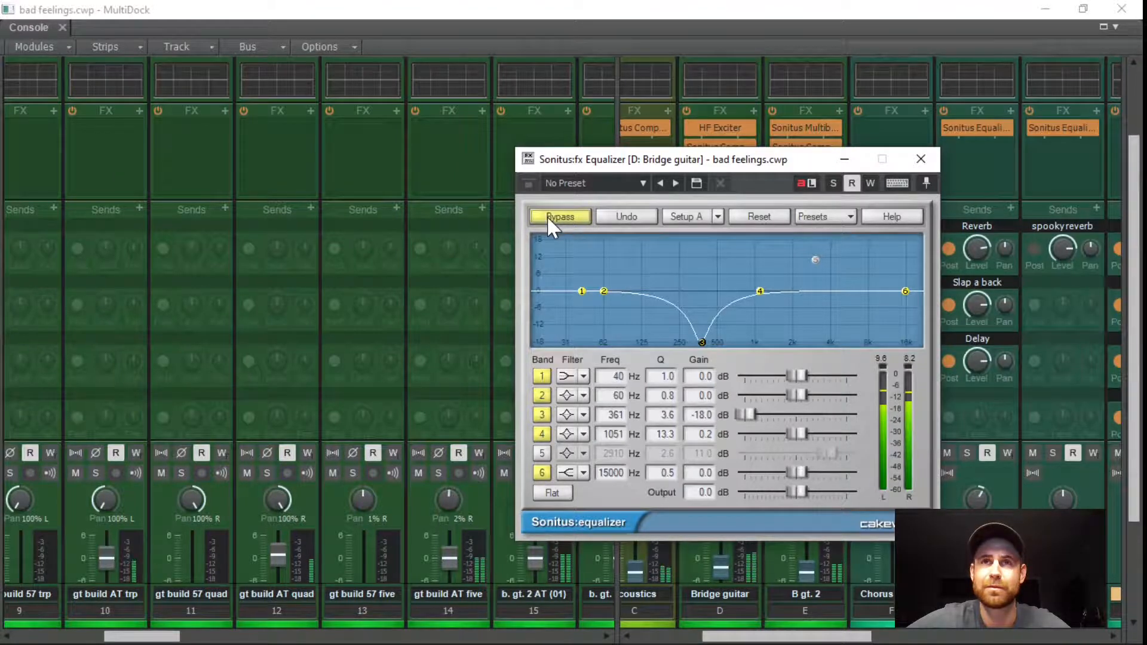
click(547, 216)
click(546, 216)
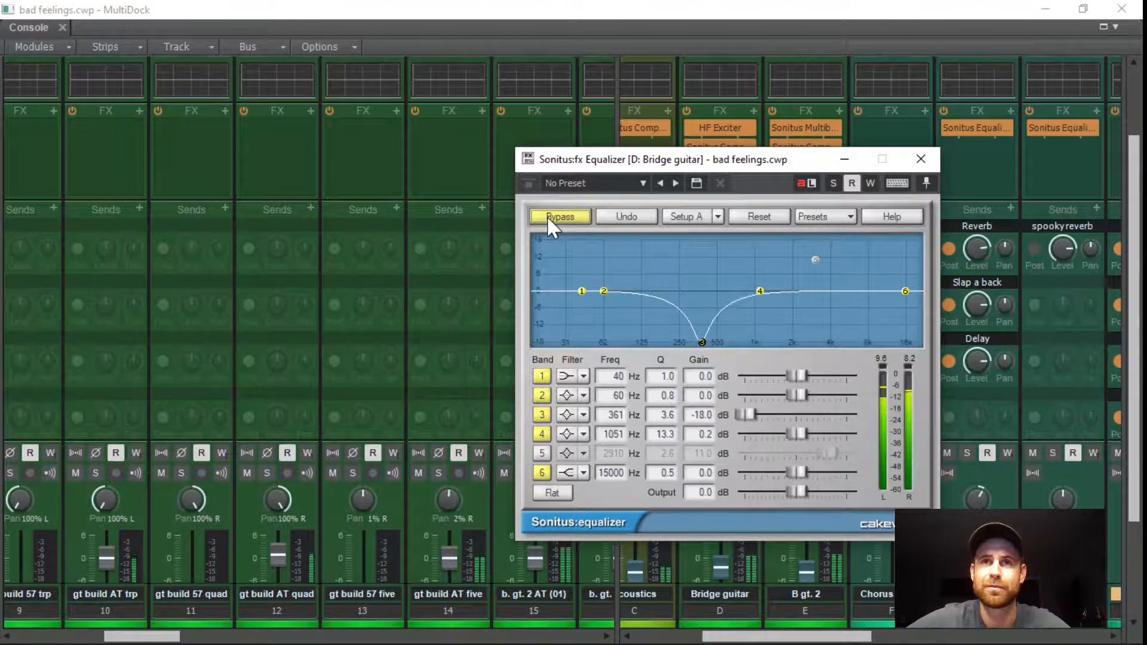
click(546, 216)
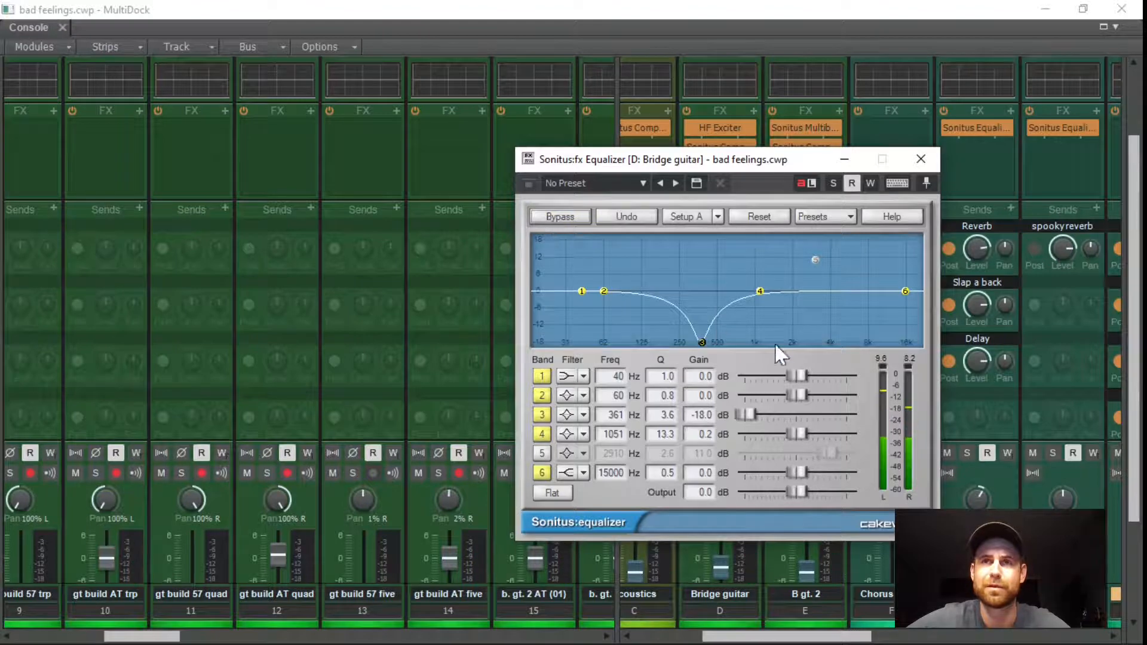
Boost band 3 to 16.5 dB at 361 Hz and compare playback with the band off and on.
drag(749, 416, 841, 415)
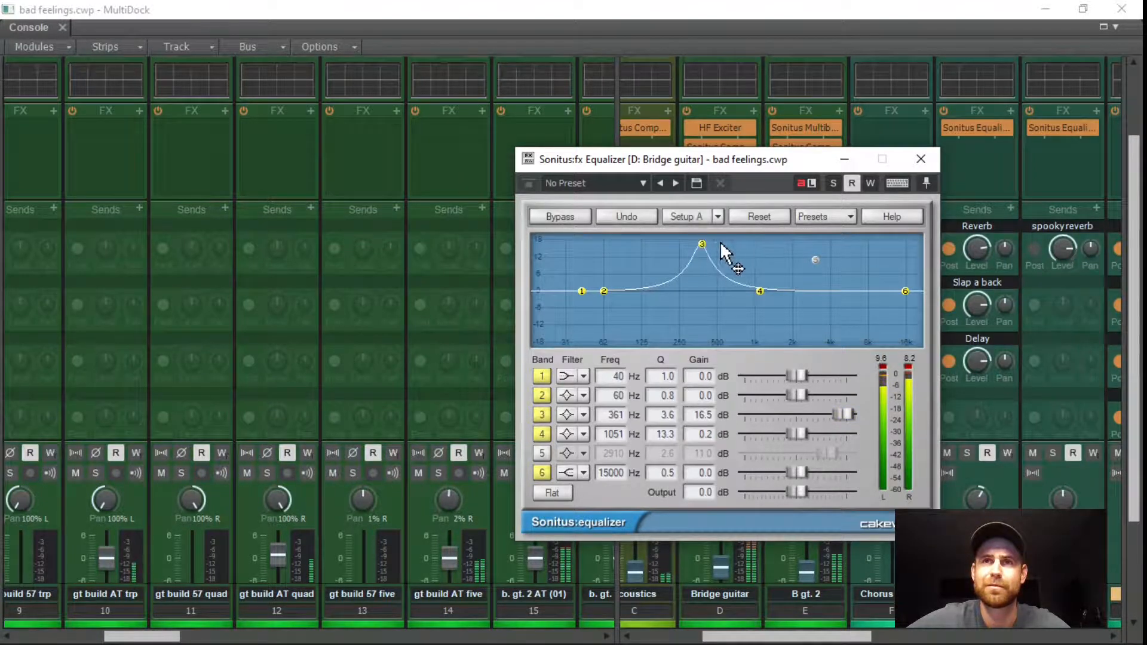
double_click(701, 244)
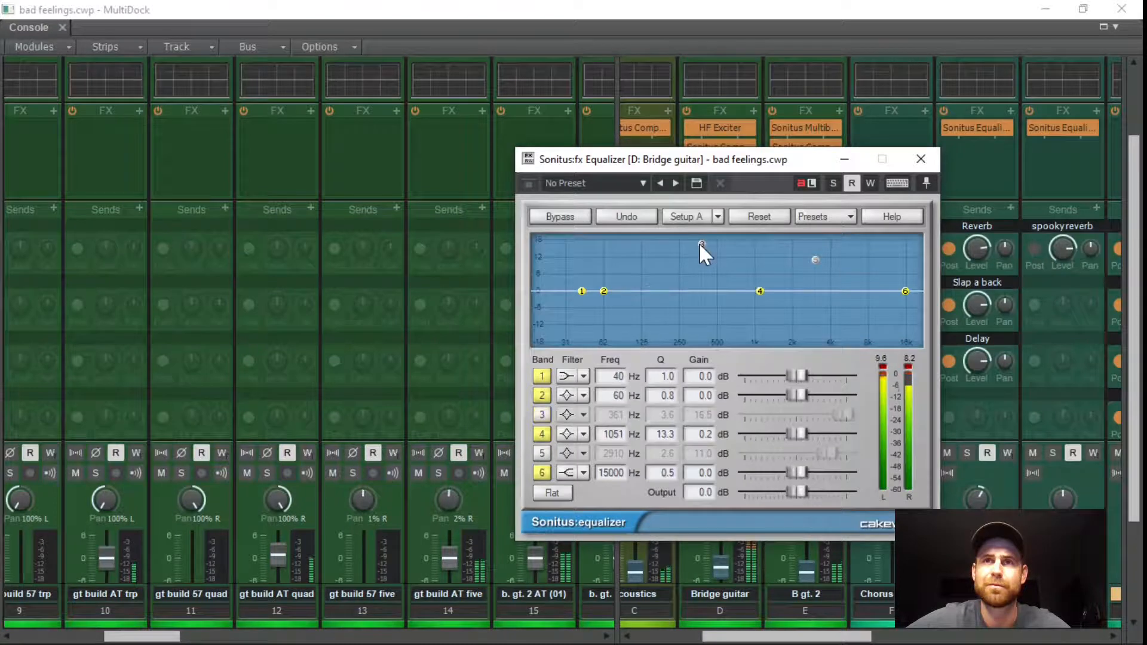
click(542, 414)
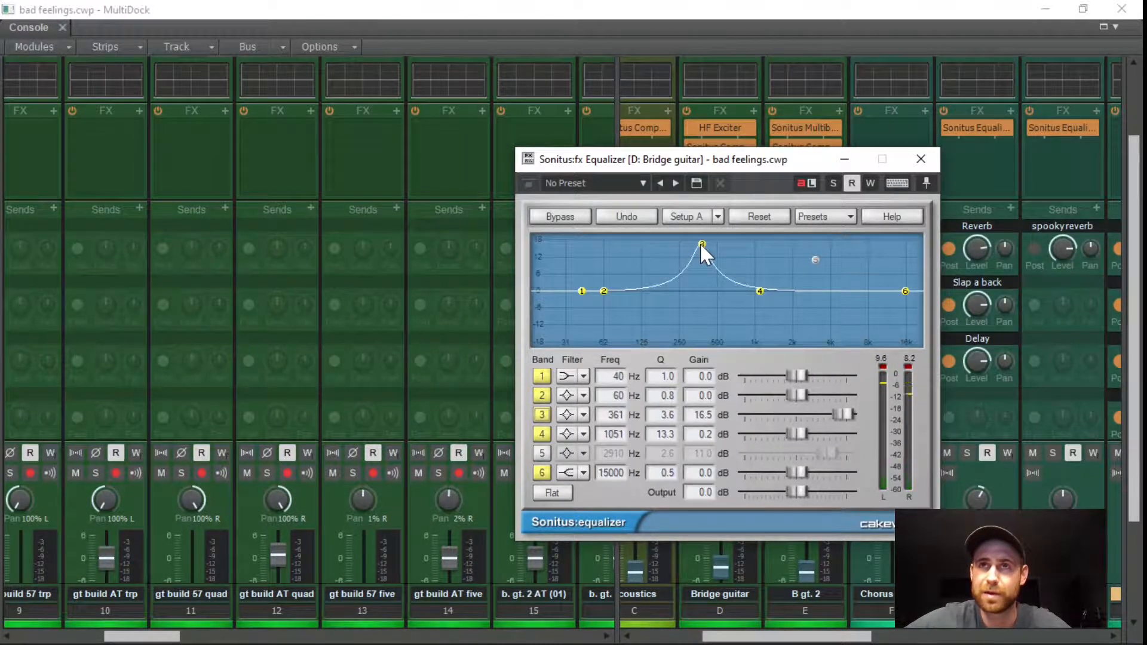
Move the band 3 boost to 497 Hz at 18.0 dB, invert it to -18.0 dB, and compare the band off and on.
mouse_move(700, 242)
mouse_down()
mouse_move(754, 242)
mouse_move(640, 241)
mouse_move(719, 240)
mouse_up()
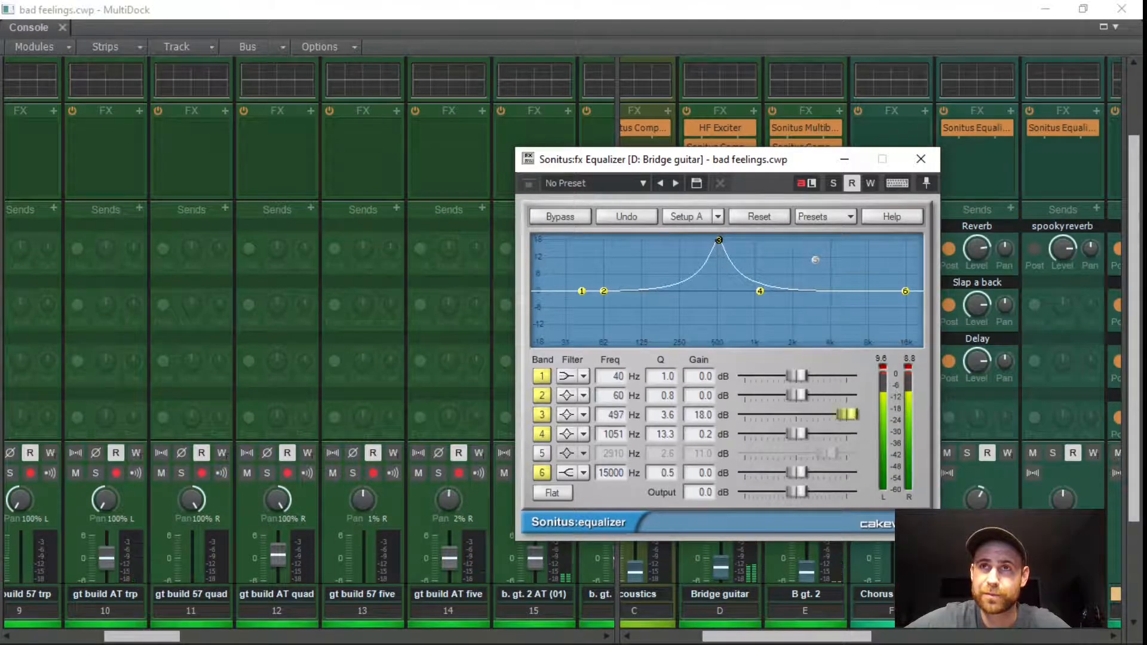
drag(847, 414, 745, 414)
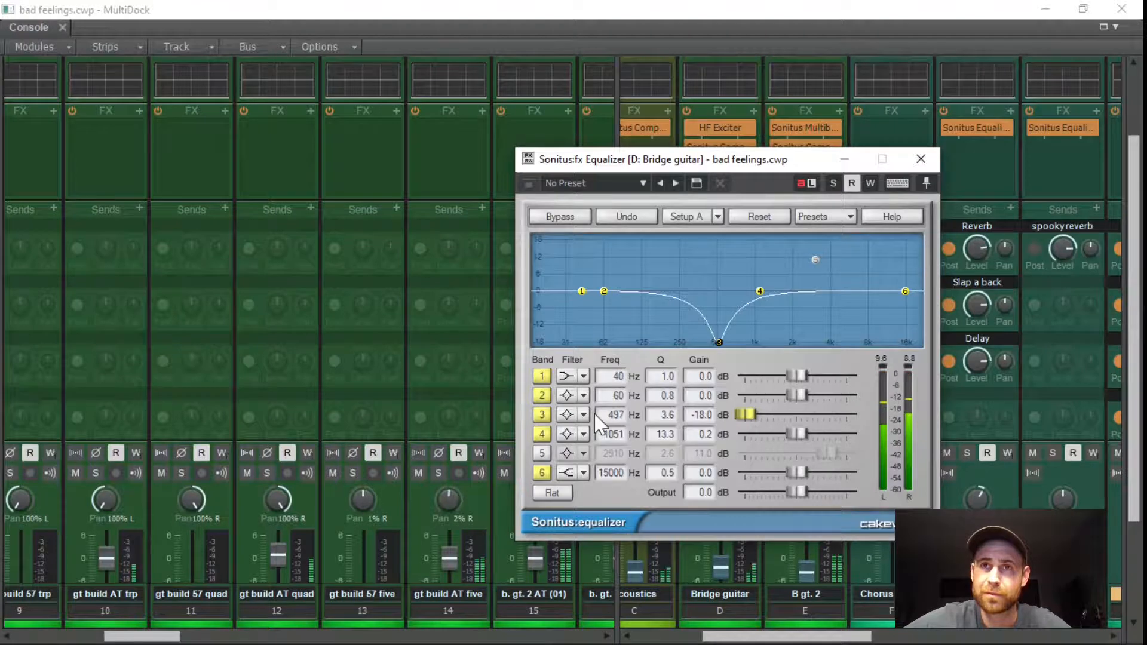
click(542, 416)
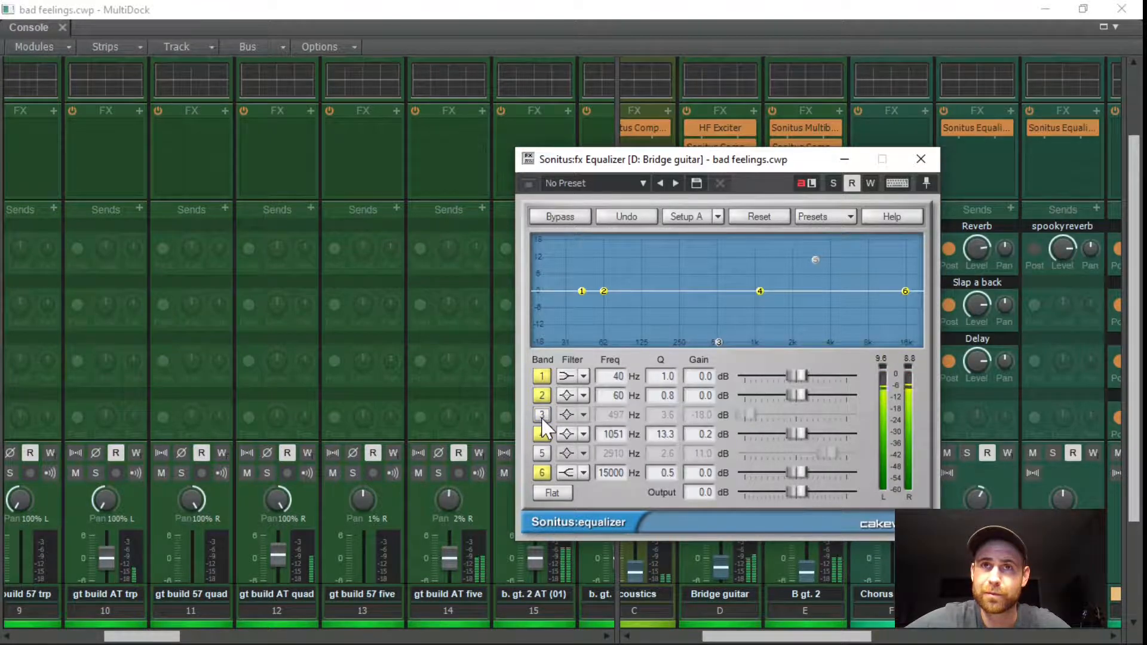
click(541, 417)
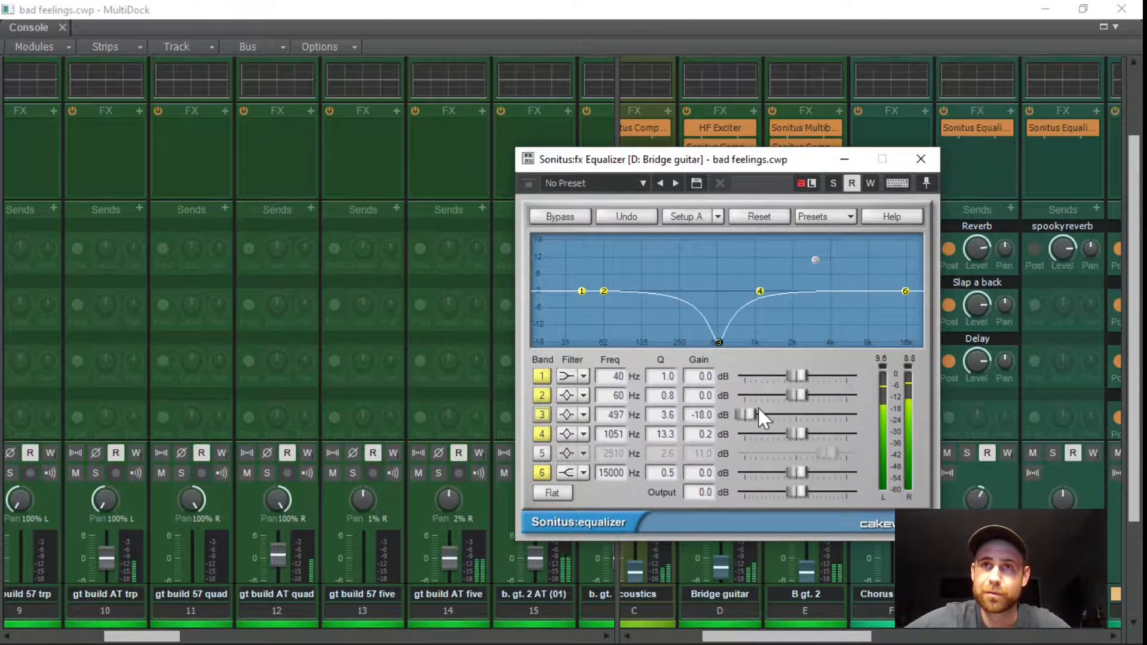
Reduce the band 3 cut to -6.3 dB and set its frequency to 470 Hz.
drag(751, 414, 780, 415)
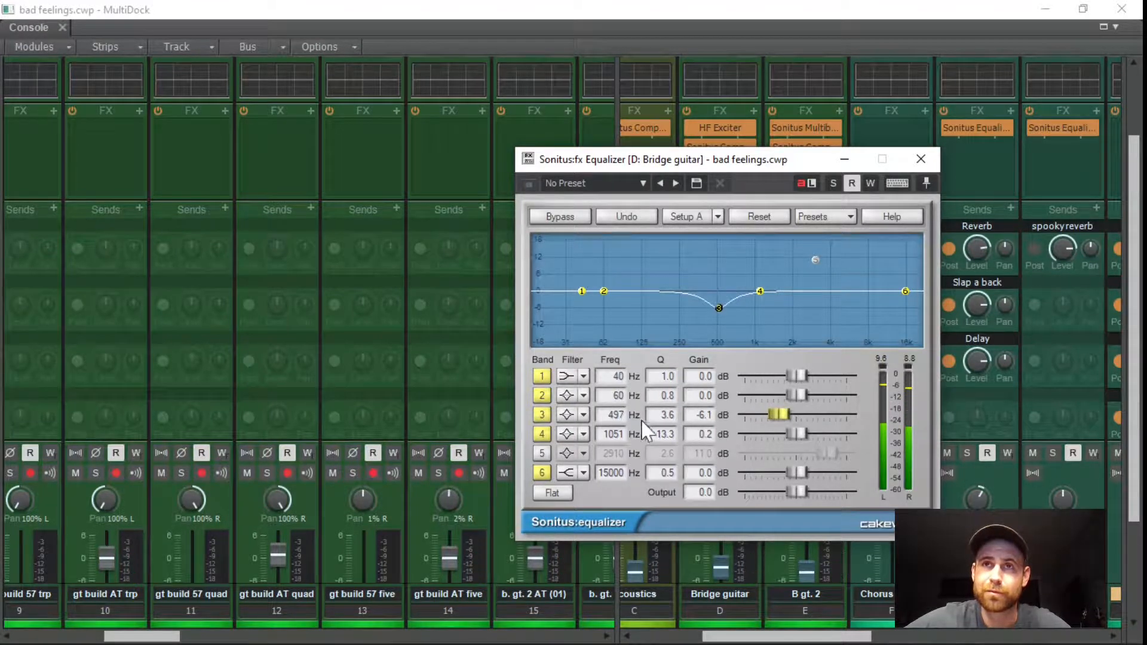
drag(615, 413, 613, 426)
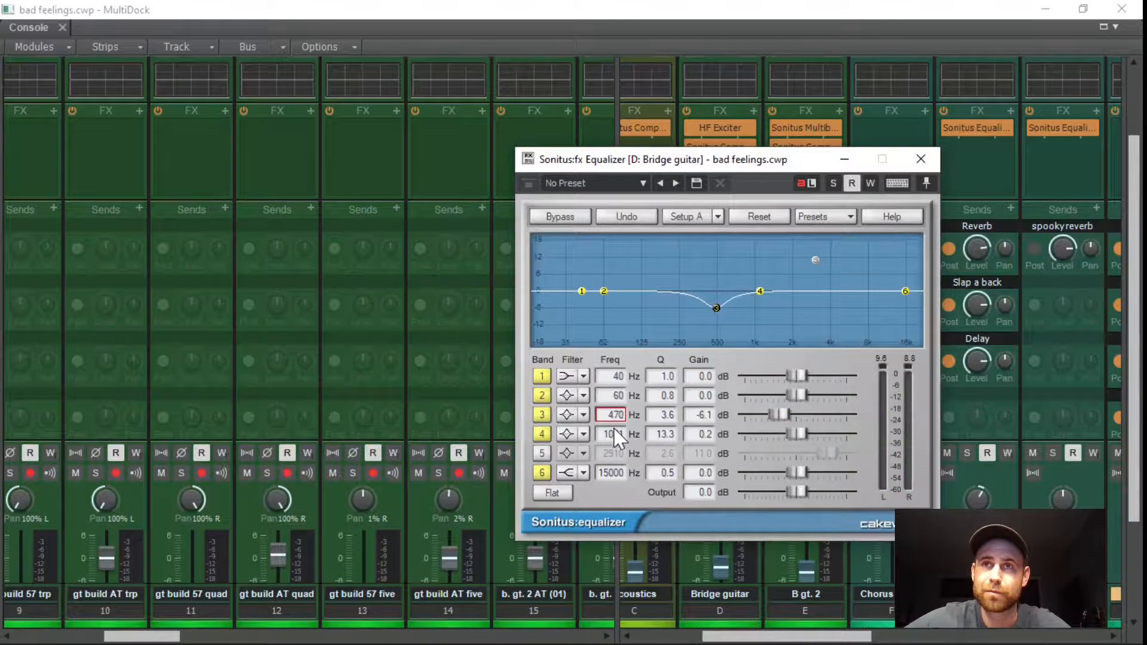
drag(780, 415, 775, 414)
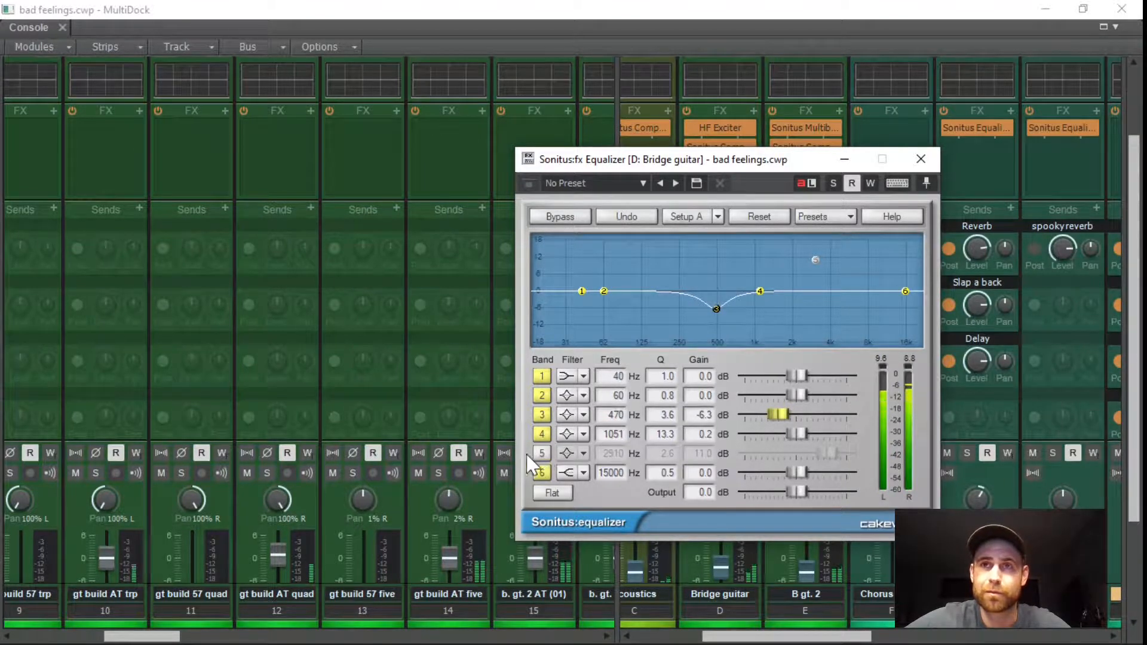
Switch band 5 back on and set its boost to 5.6 dB with a Q of 1.5.
click(544, 454)
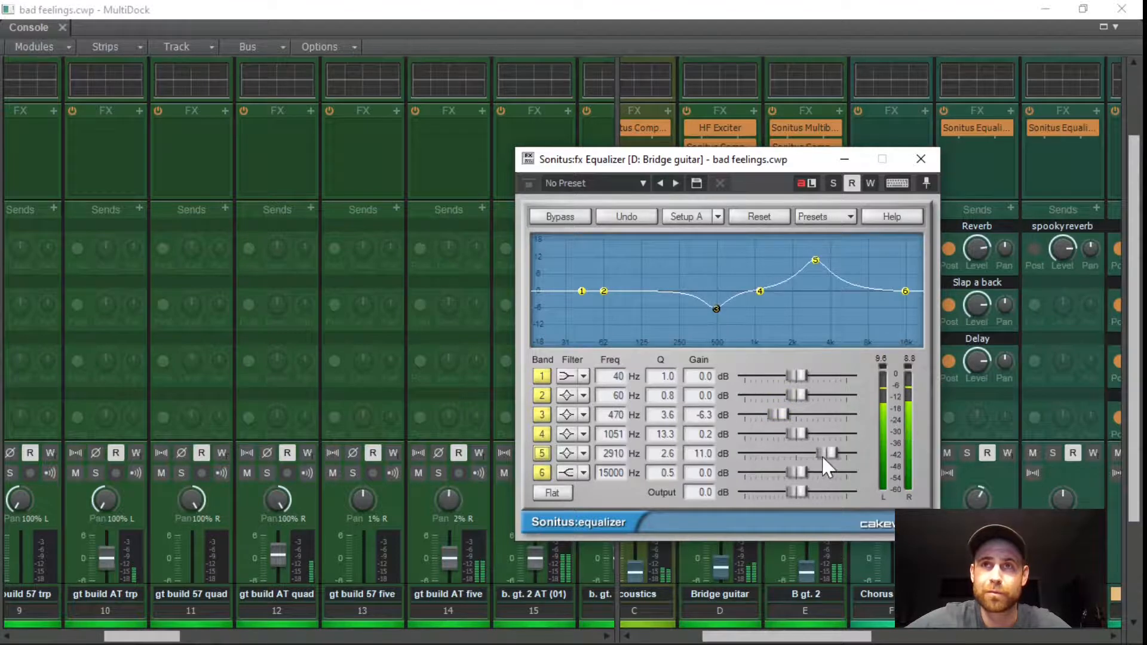
drag(822, 454, 815, 454)
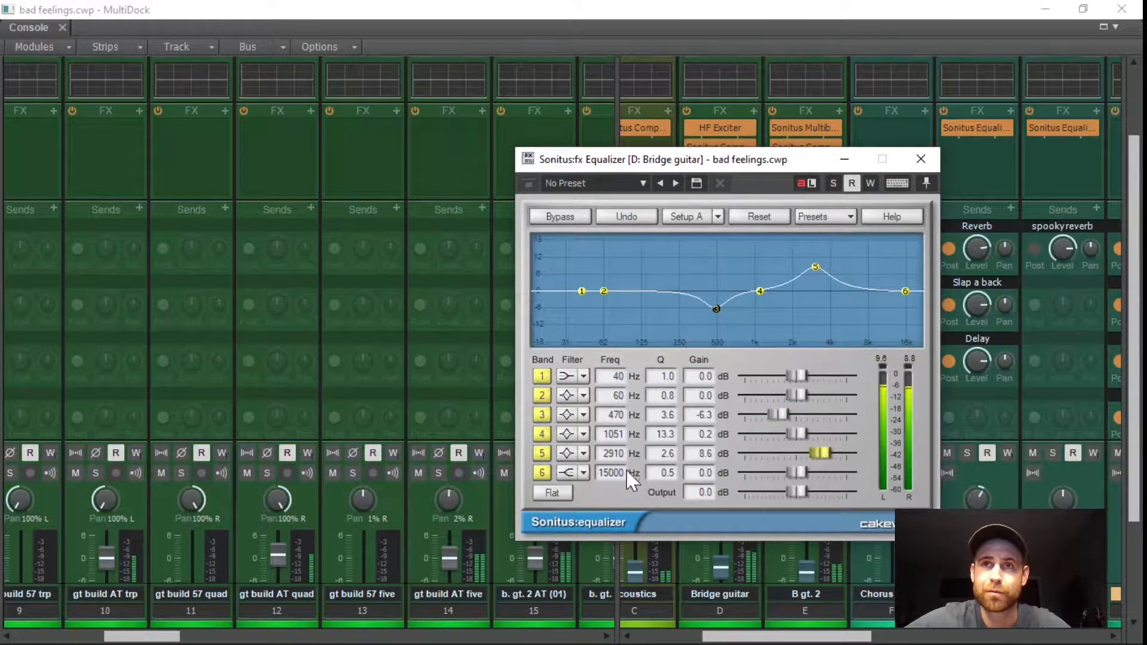
drag(673, 453, 672, 459)
mouse_move(826, 460)
mouse_down()
mouse_move(729, 459)
mouse_move(811, 456)
mouse_up()
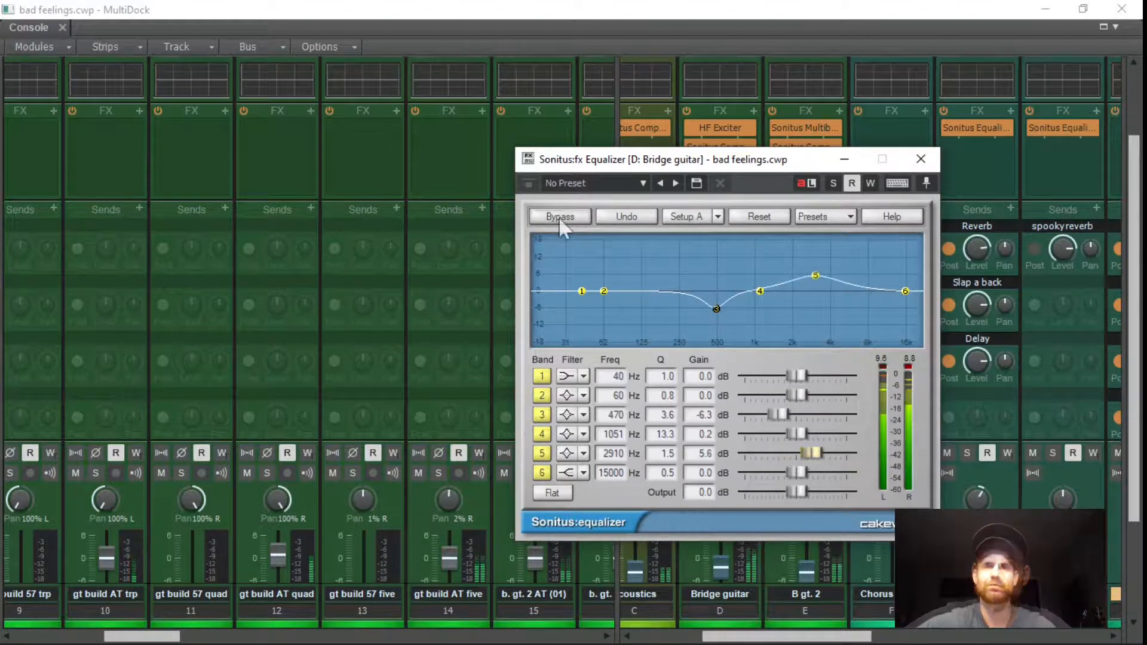
Close the equalizer and move it ahead of the Sonitus Compressor in the Bridge guitar bus effects chain.
click(921, 159)
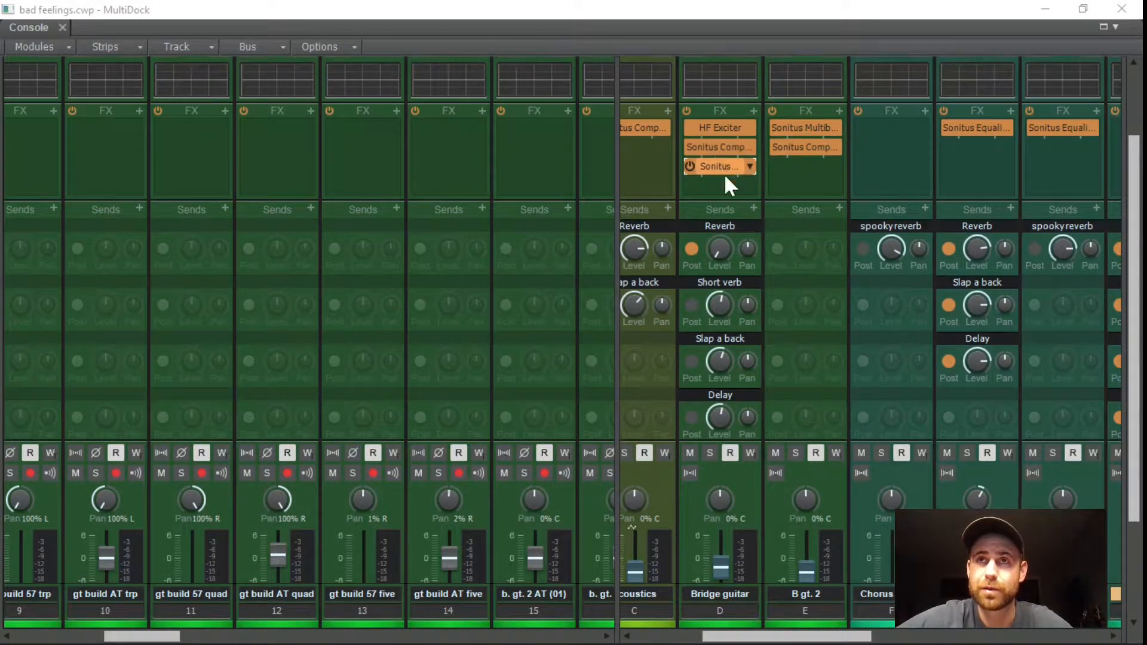
drag(720, 166, 710, 137)
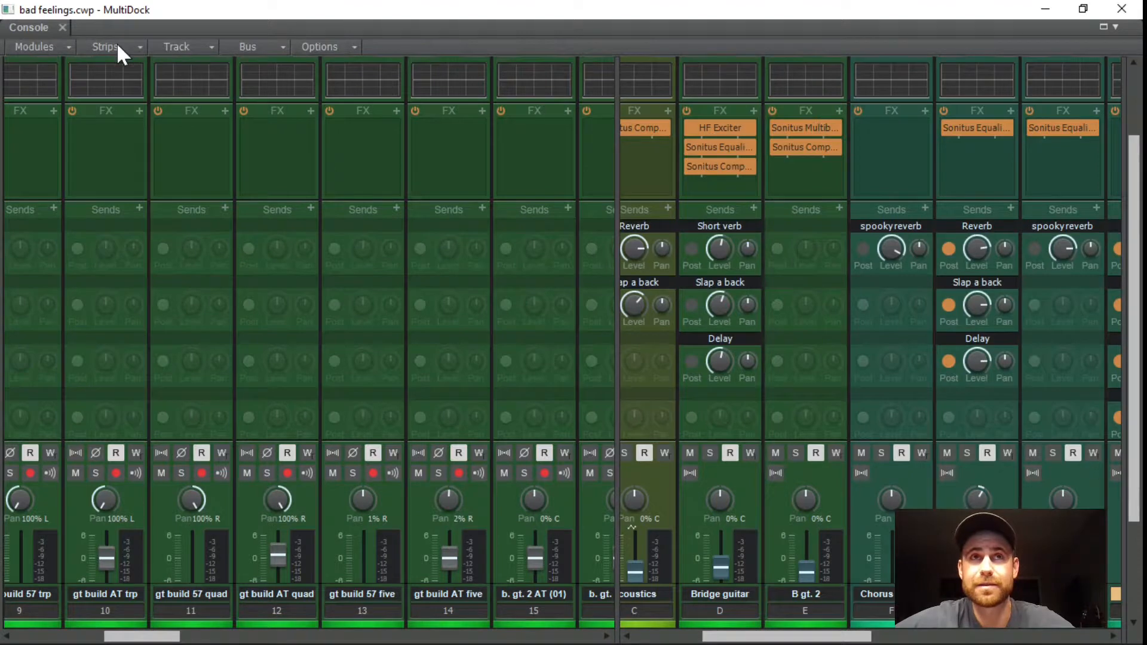
Insert a new stereo bus in the console.
click(247, 47)
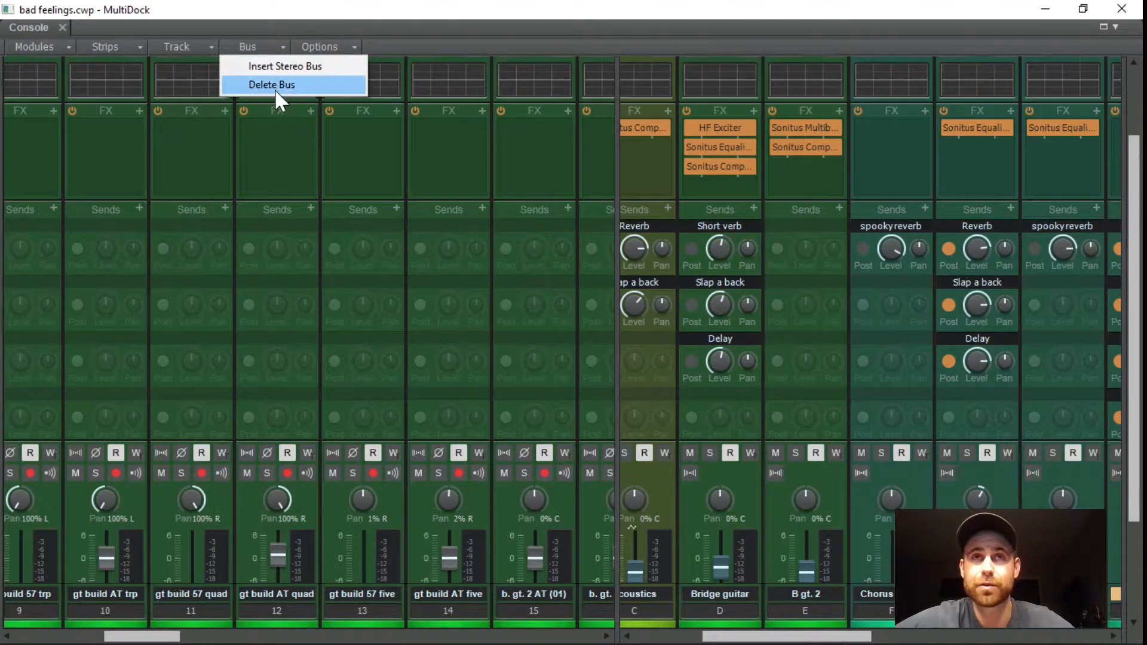
click(287, 67)
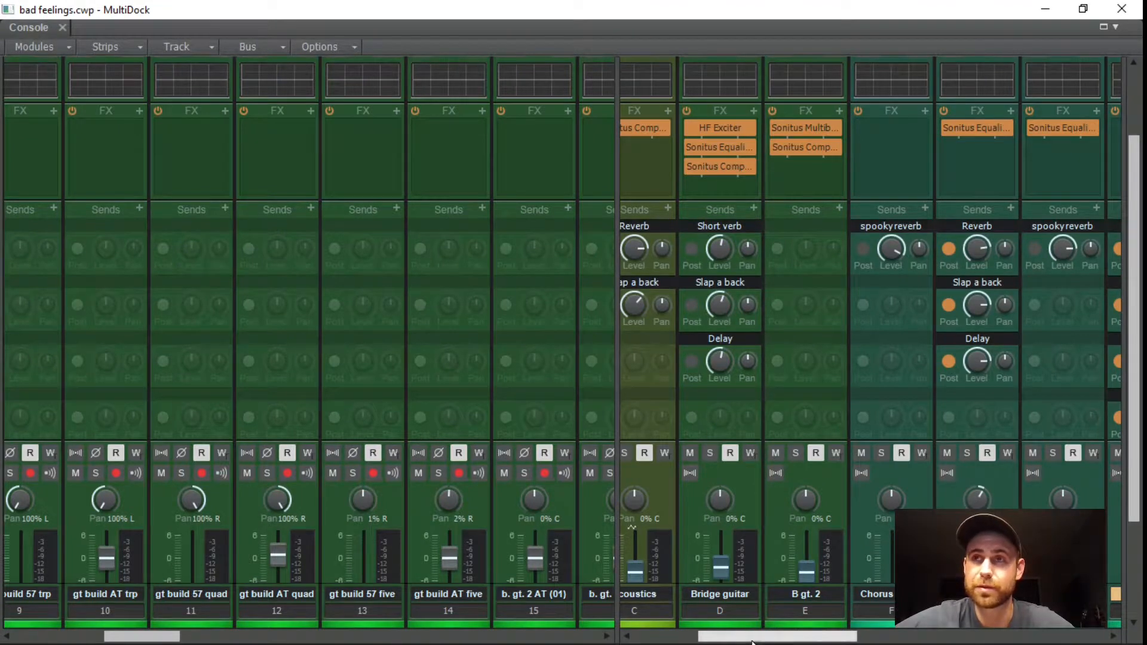
Play the song and lower the Bridge guitar bus's distortion send, fine-tune its level by ear, and close the console window.
drag(752, 638, 739, 638)
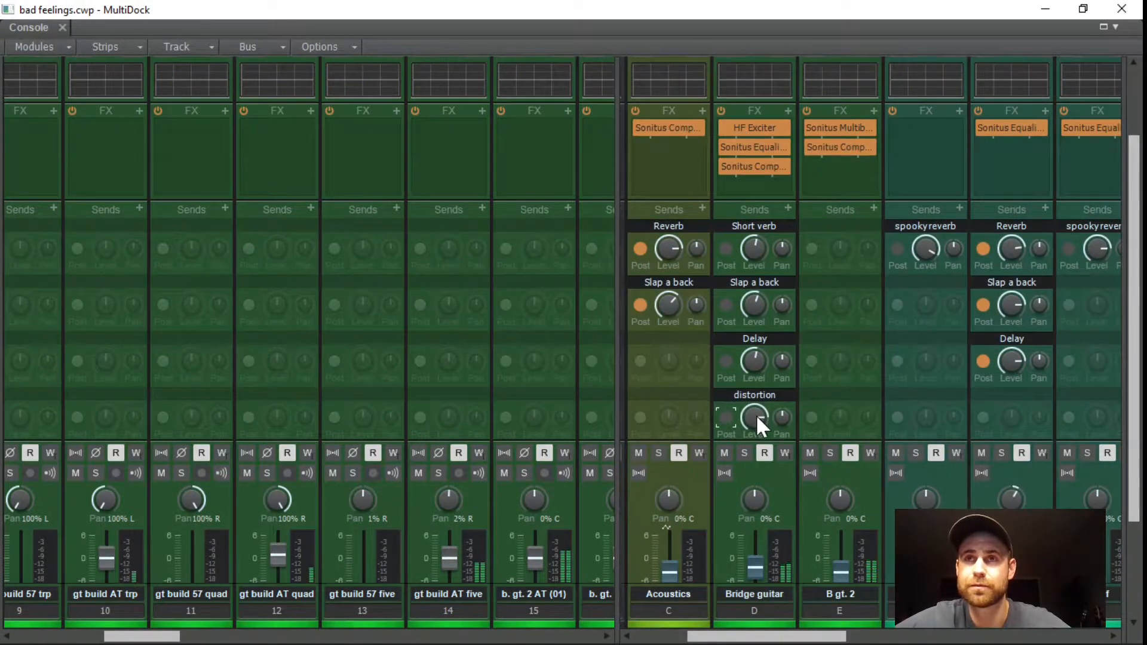
key(space)
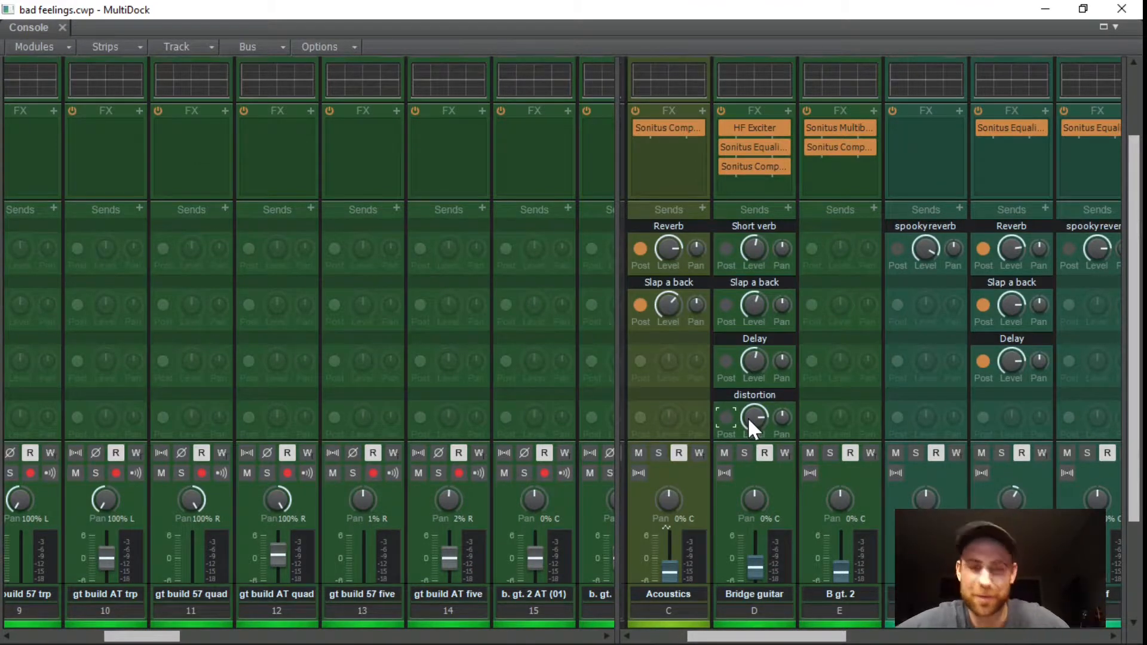
key(space)
drag(757, 420, 757, 457)
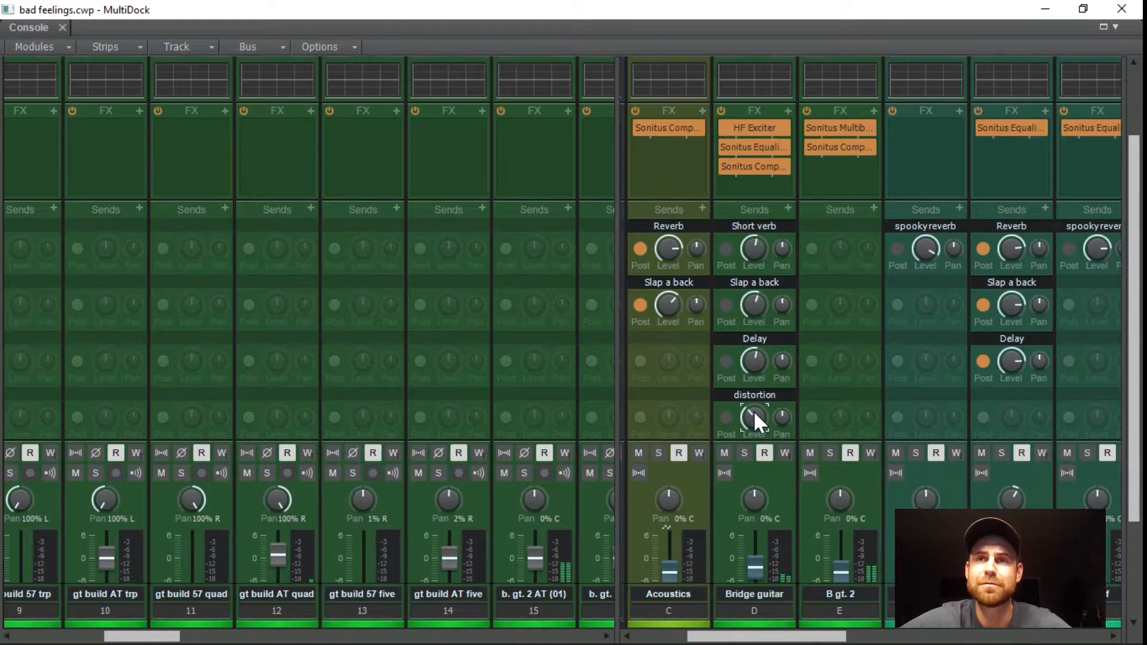
mouse_move(754, 412)
mouse_down()
mouse_move(754, 454)
mouse_move(755, 404)
mouse_up()
key(space)
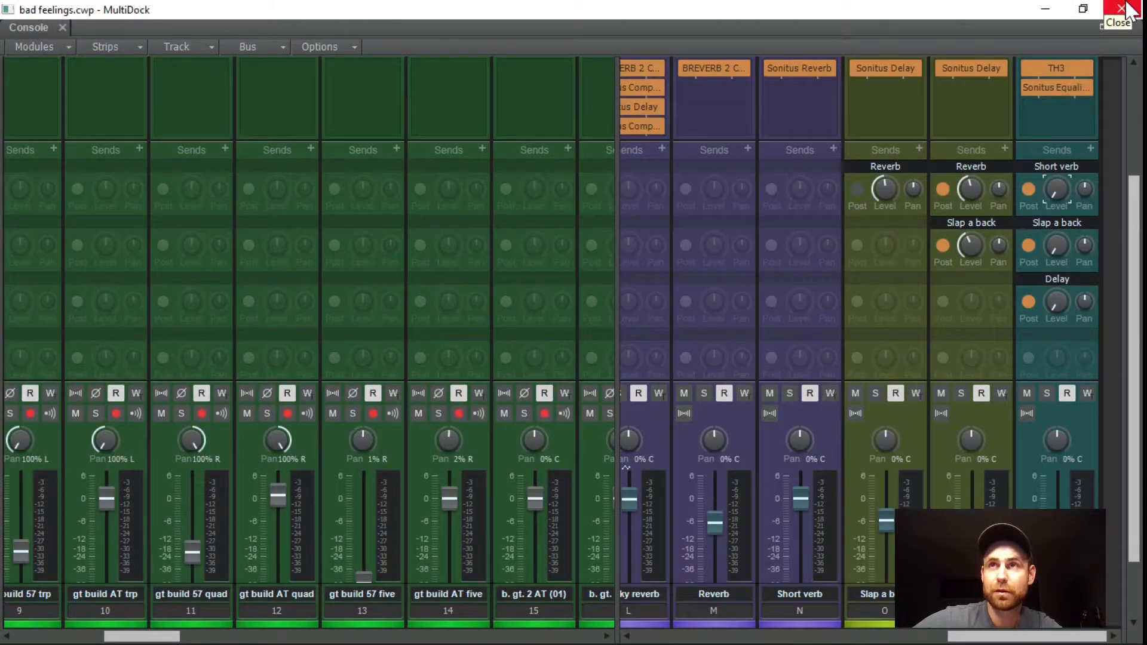
click(1122, 9)
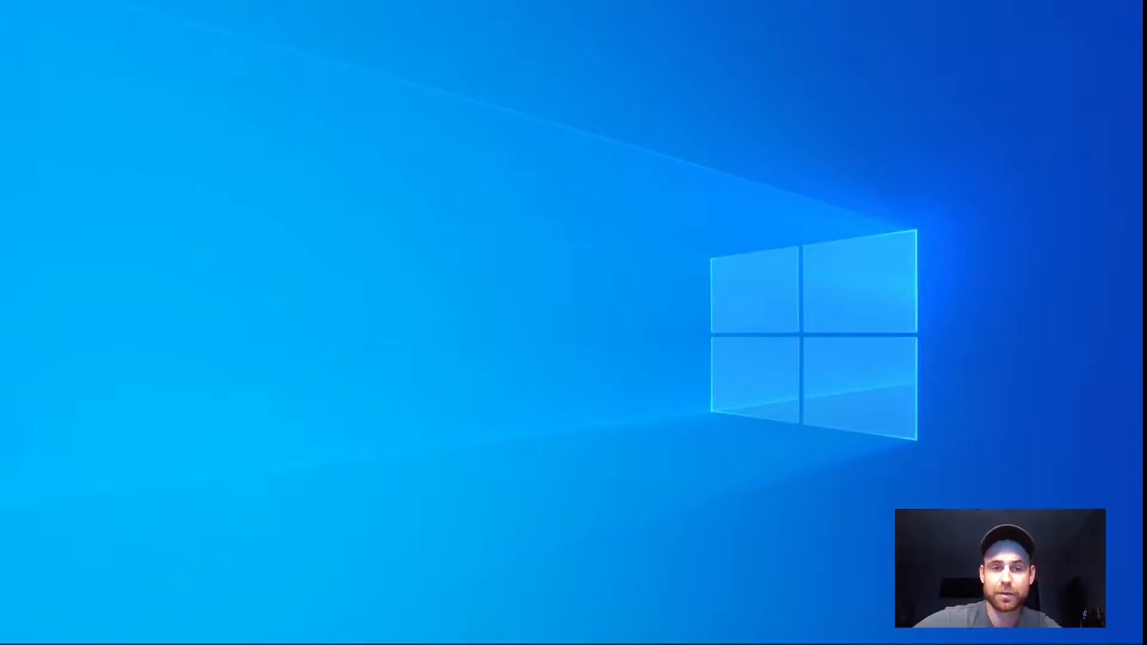